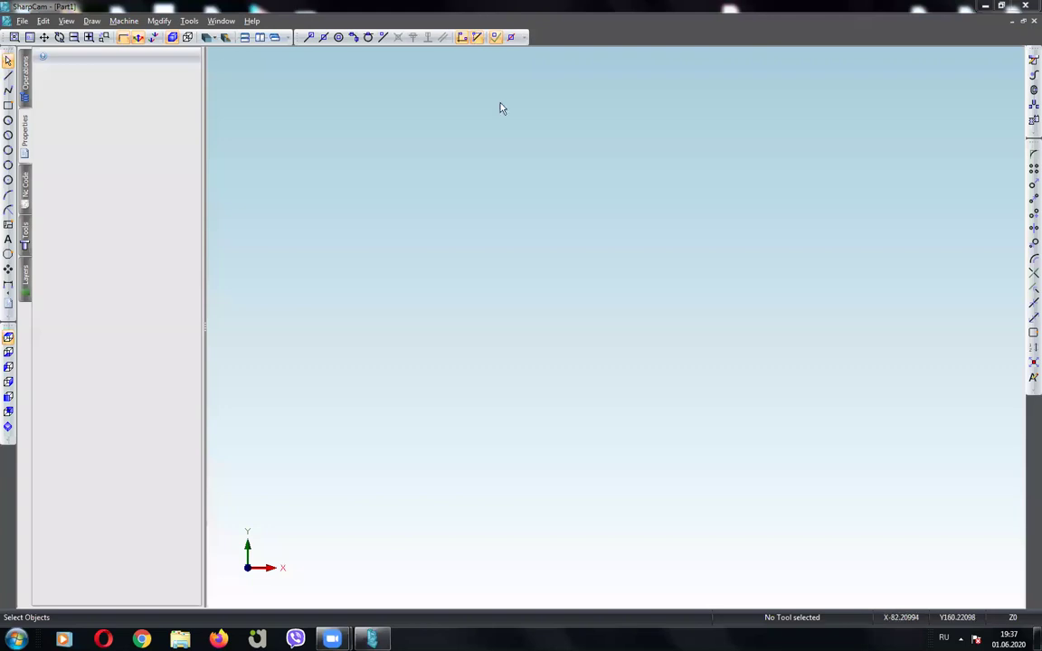
Step: Switch the keyboard input language to English
key("alt+shift")
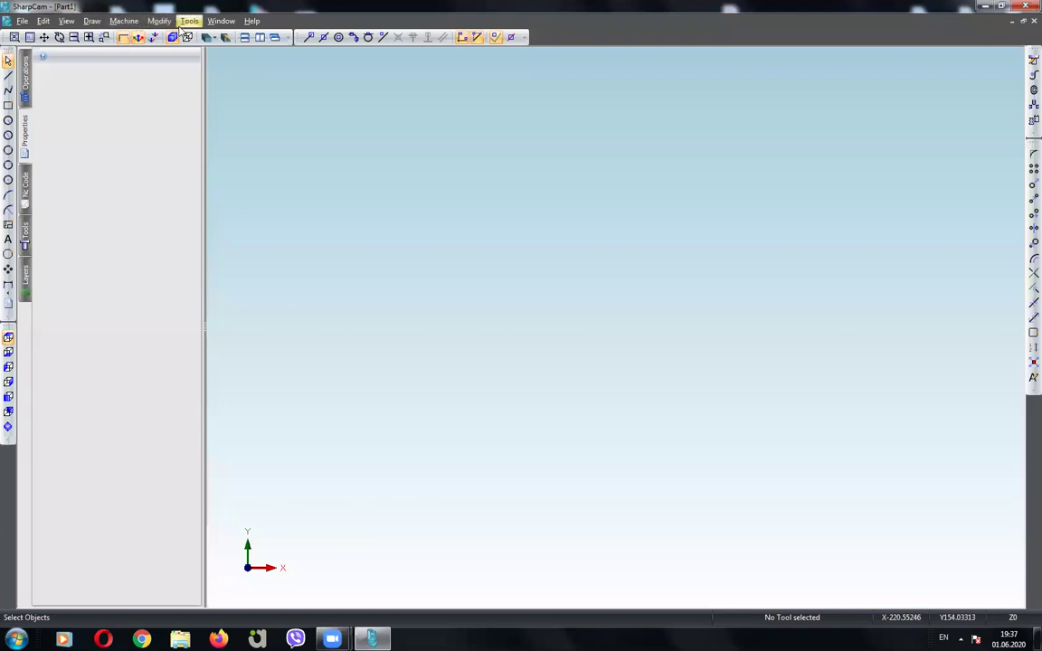
Step: Dismiss the compile error and load the Syntec 900ME .mdf file as the active machine definition
left_click(185, 24)
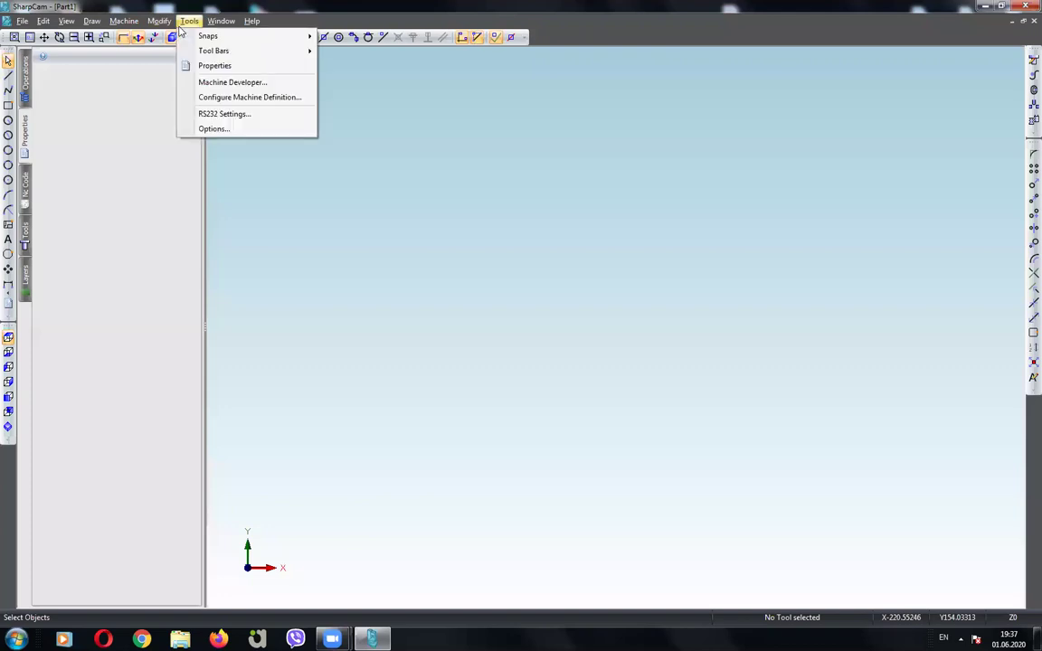
left_click(225, 105)
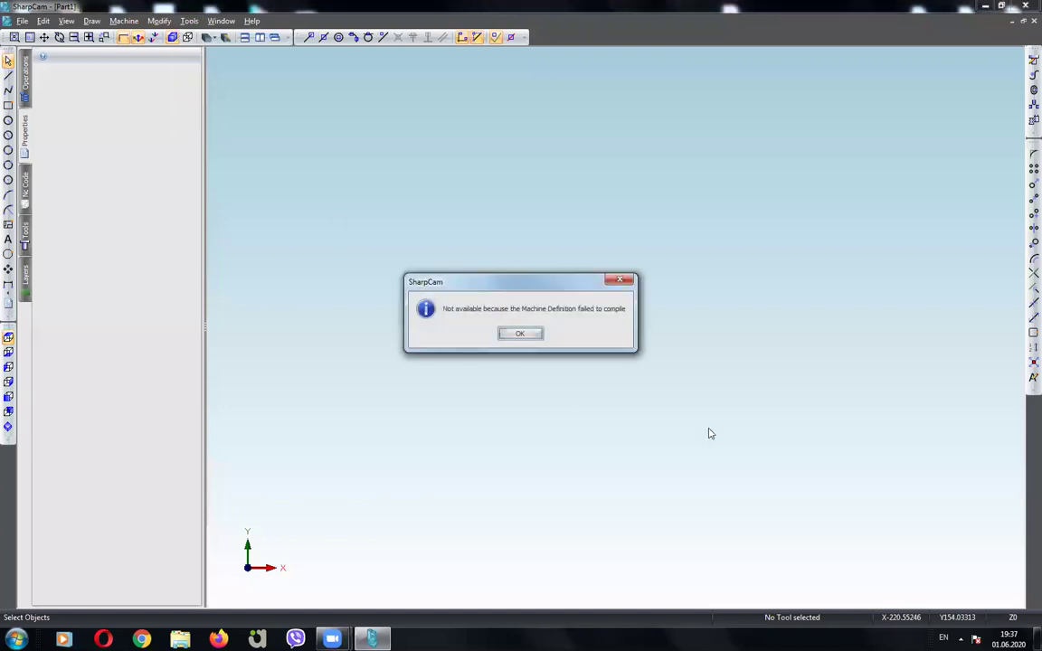
left_click(518, 332)
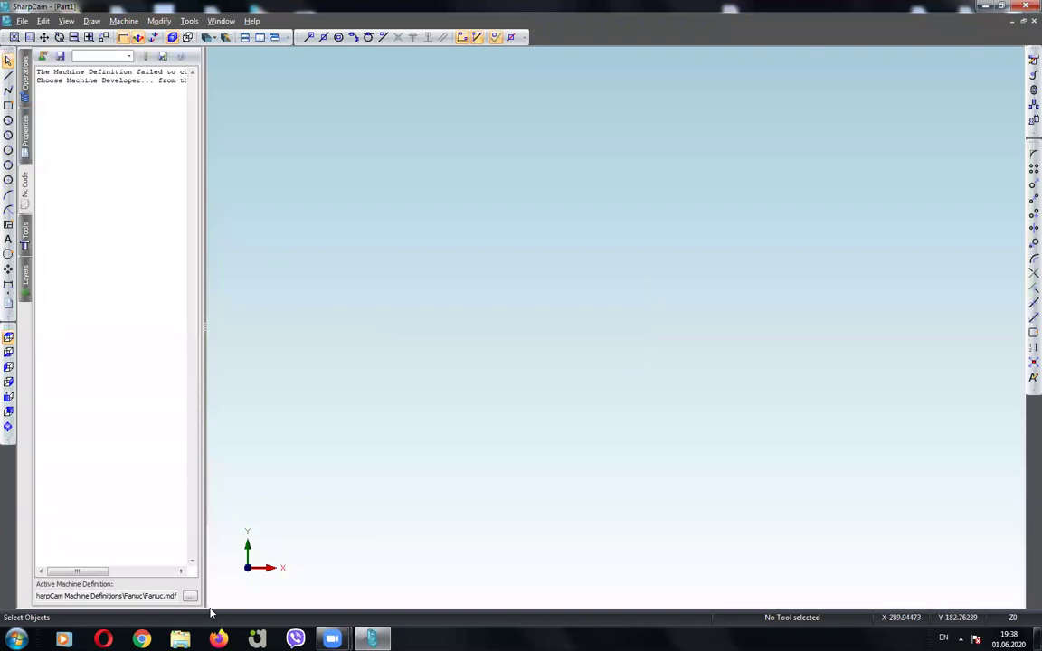
left_click(190, 596)
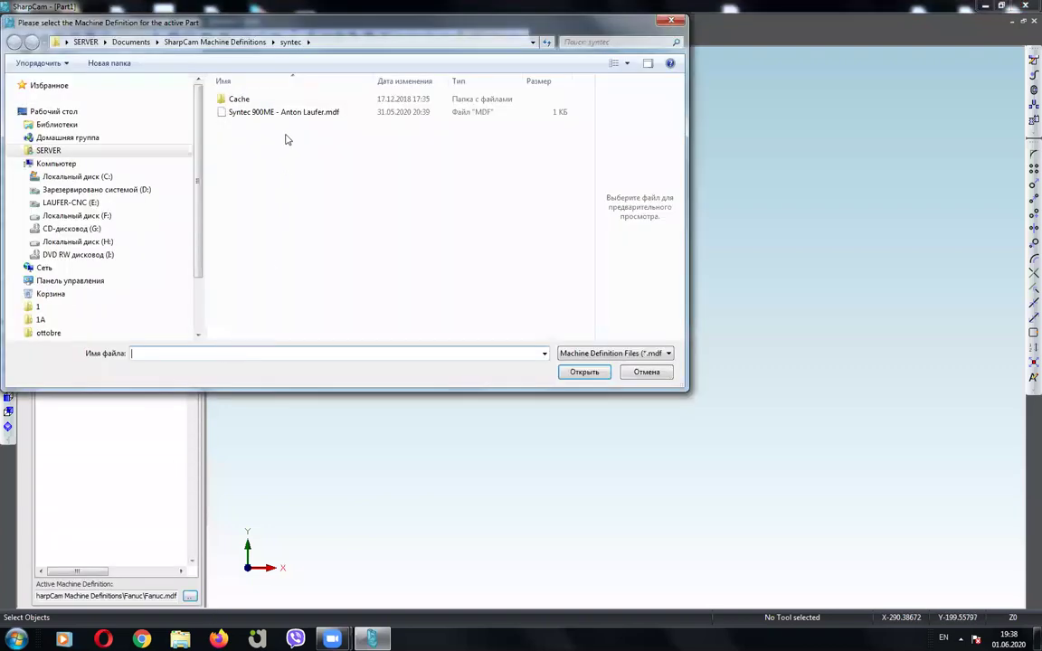
left_click(285, 114)
key("Return")
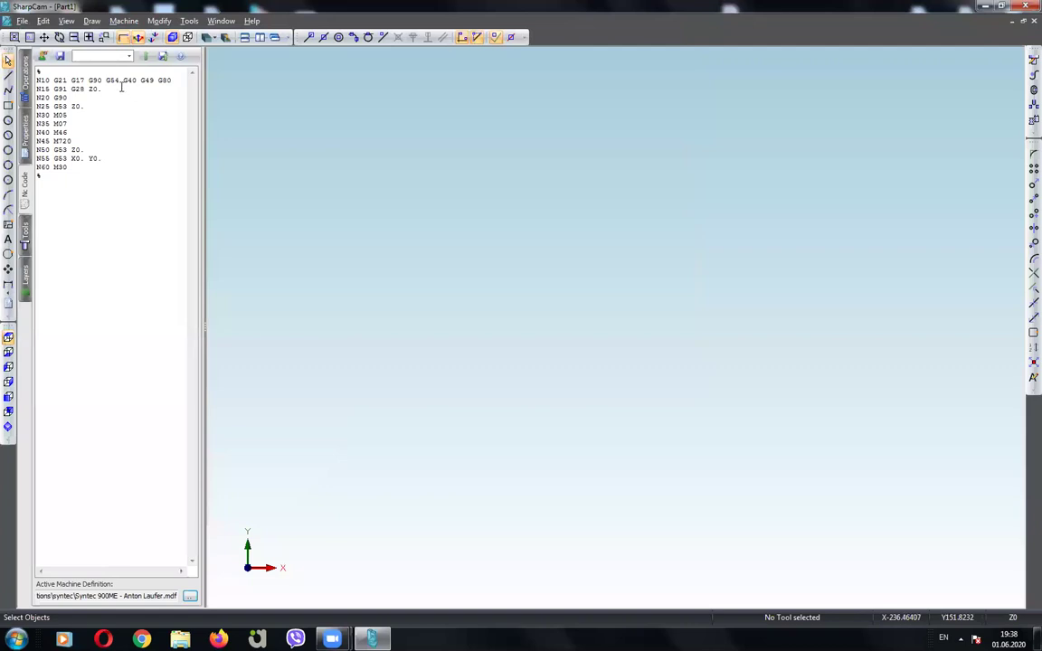
Step: Draw a freehand rectangle, then undo it
left_click_drag(107, 92, 36, 89)
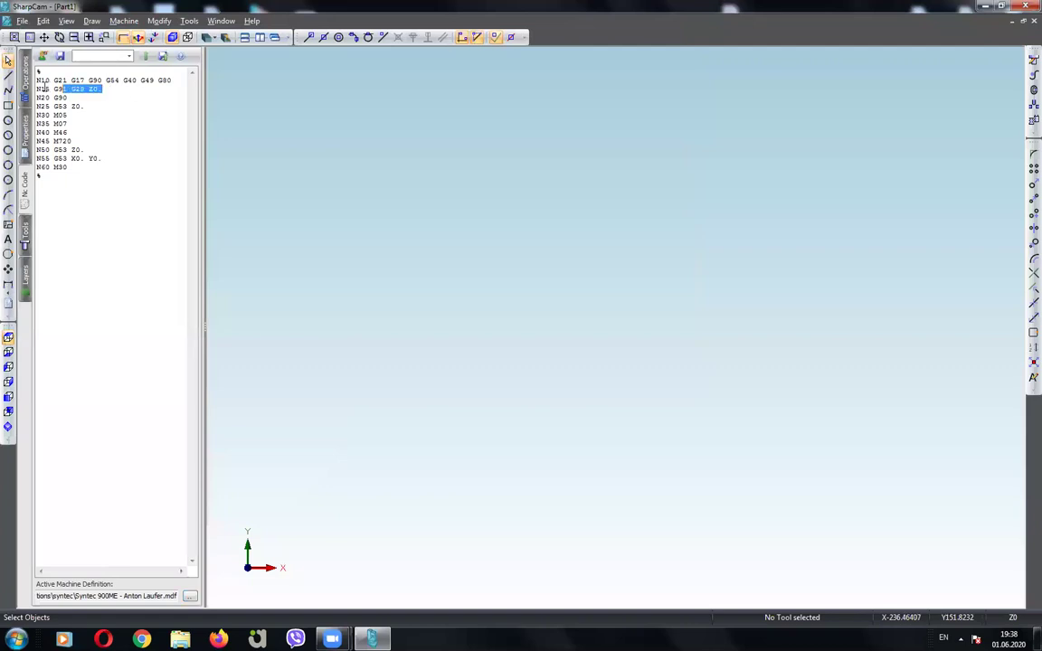
left_click(36, 90)
left_click(8, 106)
left_click(489, 163)
left_click(746, 456)
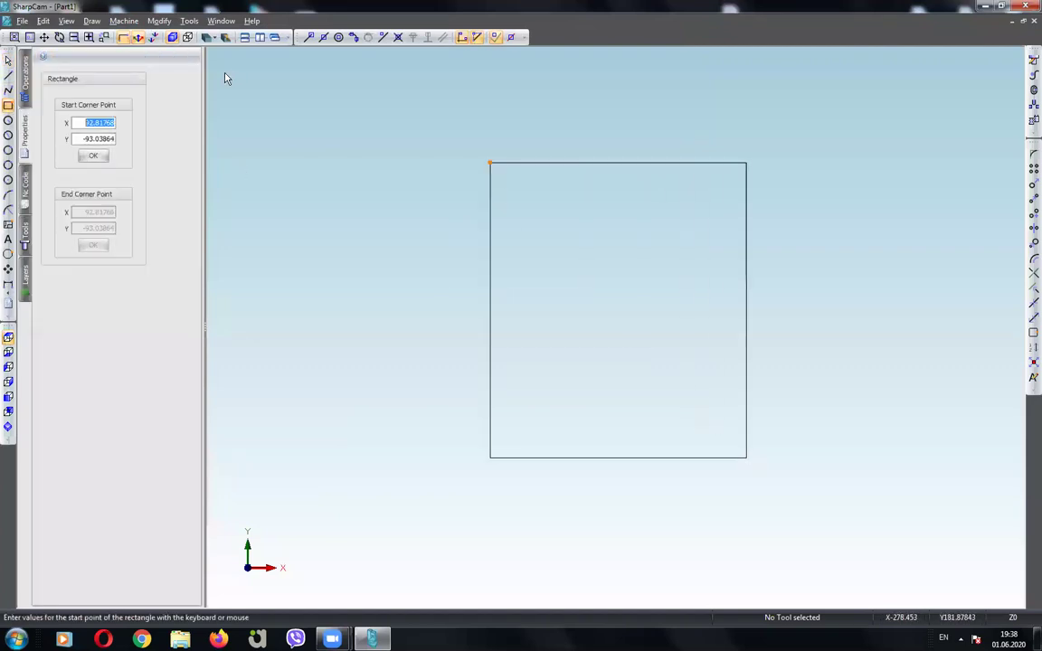
key("Escape")
key("ctrl+z")
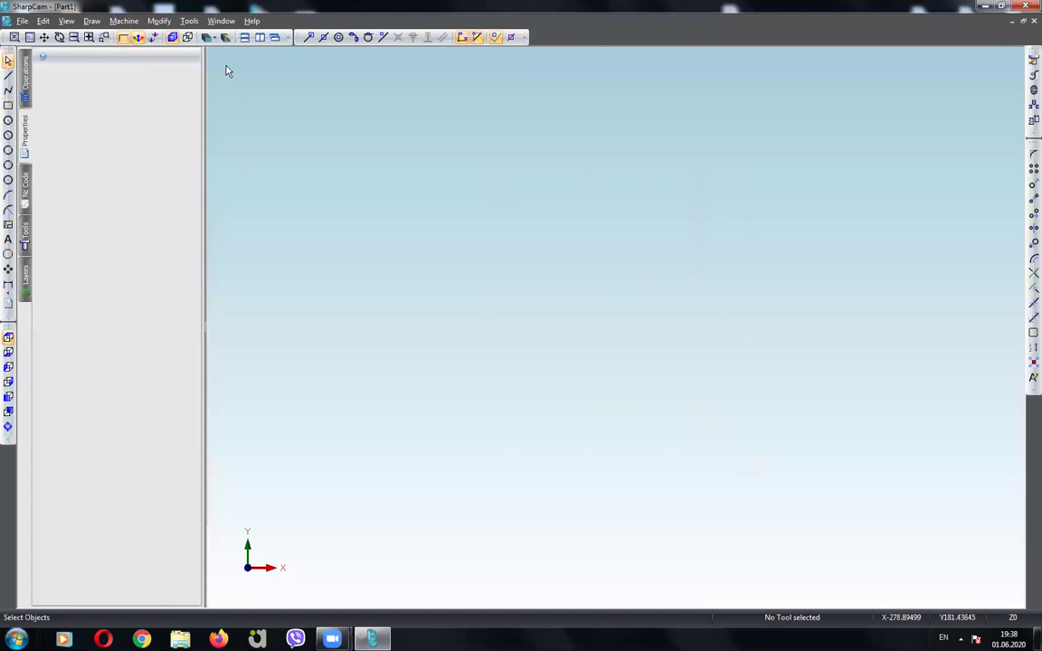
Step: Draw a rectangle from corner 0,0 to 100,50 and open the Tool Manager
left_click(8, 106)
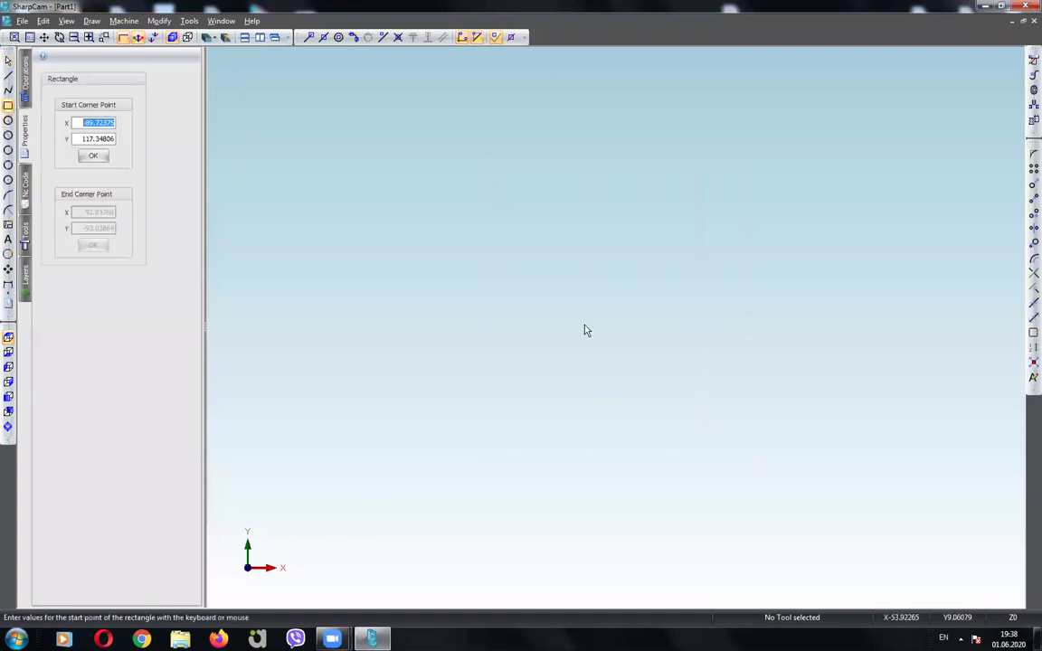
type("0")
key("Tab")
type("0")
key("Return")
type("00")
key("Tab")
type("50")
key("Return")
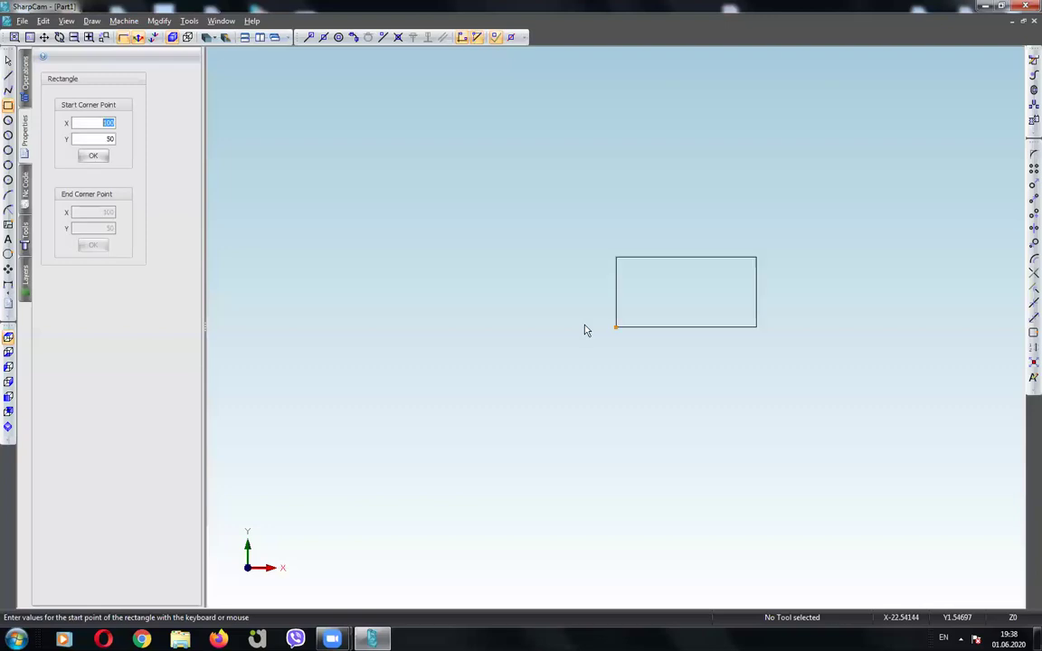
scroll(756, 324, "up", 3)
key("Escape")
left_click(160, 21)
left_click(132, 35)
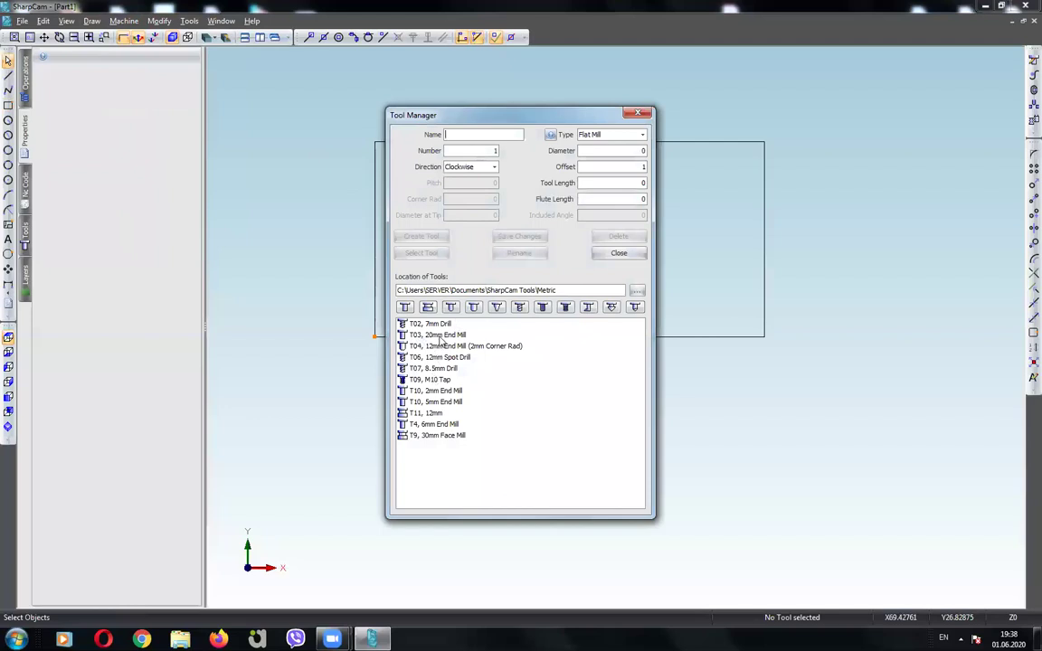
Step: Make the T10, 5mm End Mill the selected tool and close the Tool Manager
left_click(432, 401)
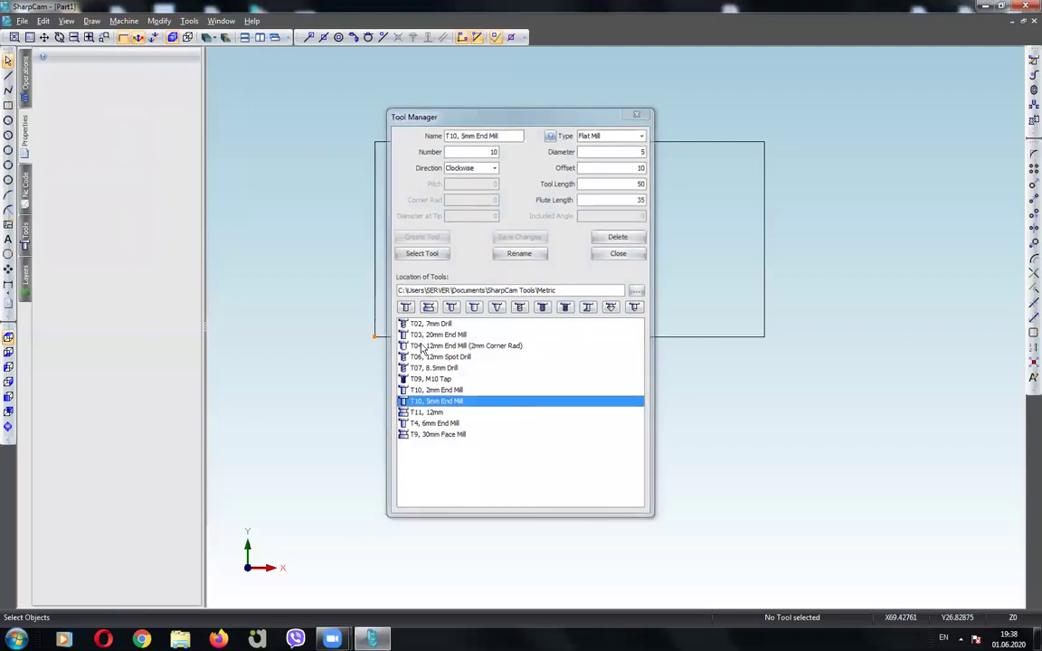
left_click(421, 253)
left_click(158, 20)
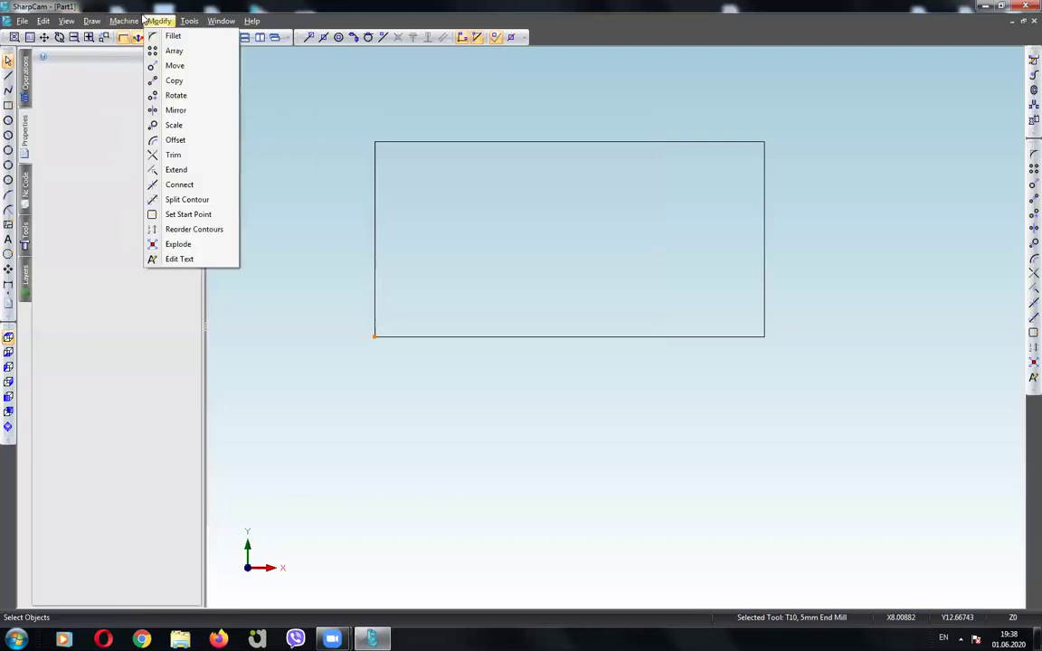
left_click(149, 36)
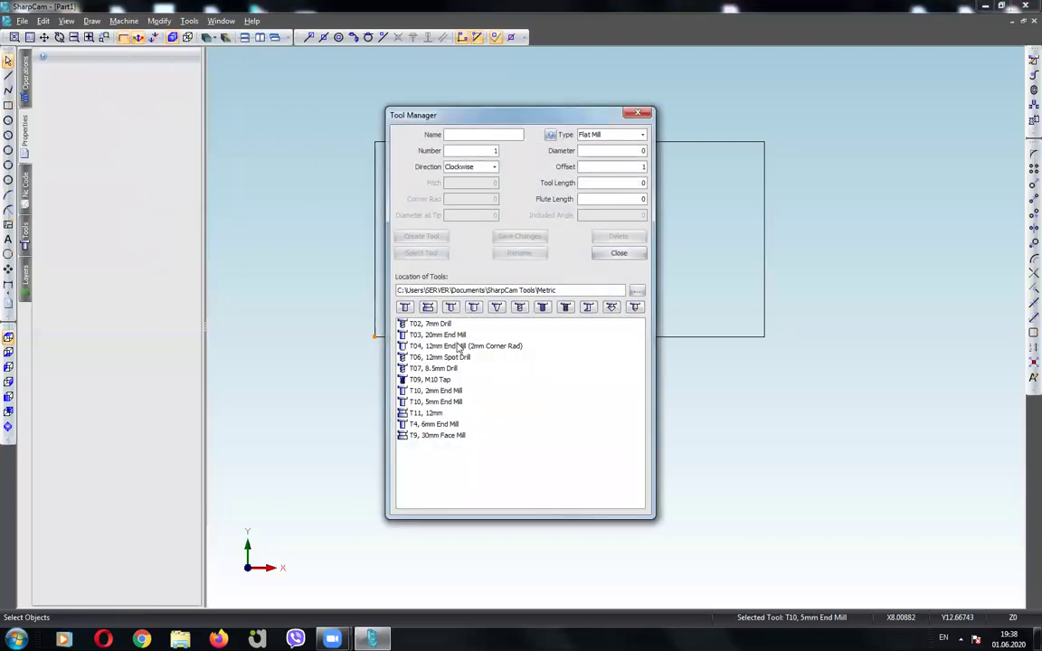
key("Escape")
Step: Start a profile operation with initial rapid 20, feed from 10, spindle 5000 and cut feed 300
left_click(136, 21)
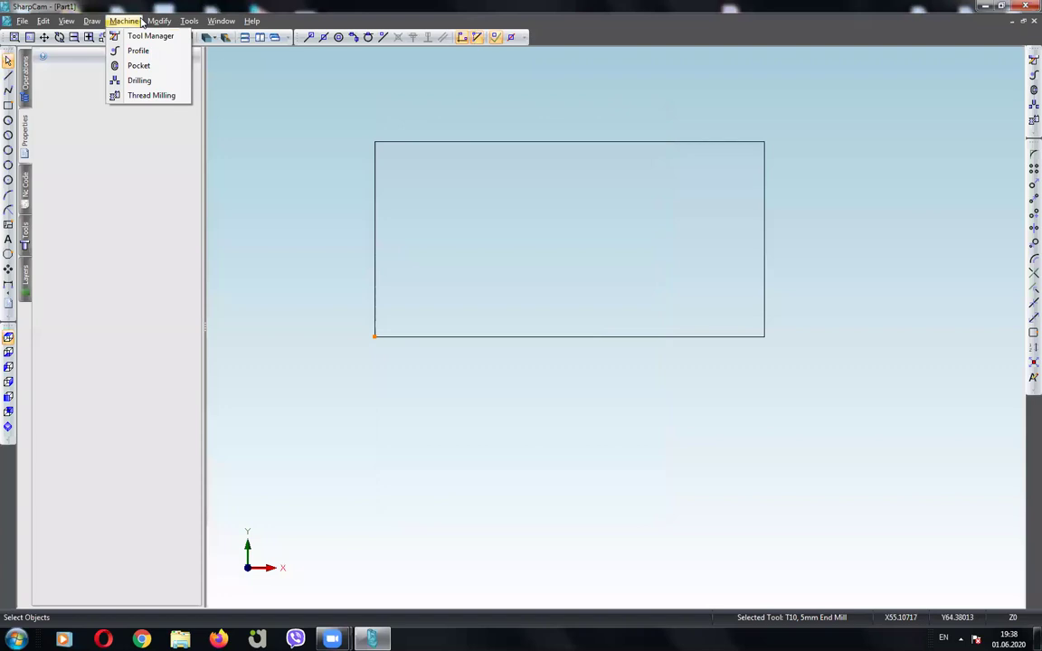
left_click(138, 51)
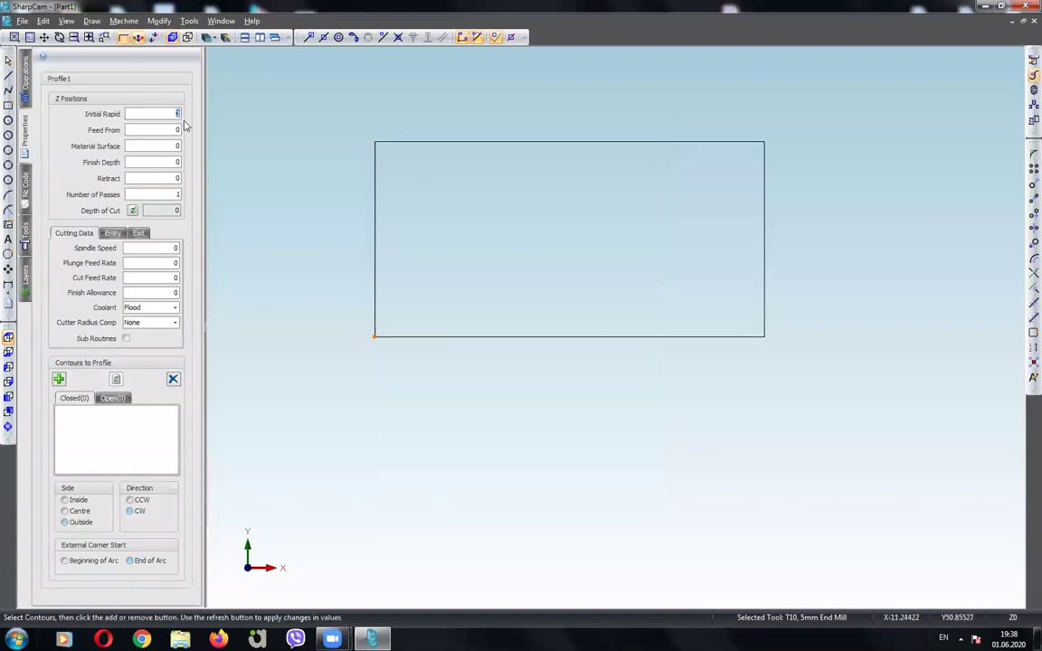
type("20")
key("Tab")
type("10")
key("Tab")
key("Tab")
type("10")
key("BackSpace")
key("BackSpace")
type("5000")
type("00")
key("Tab")
type("300")
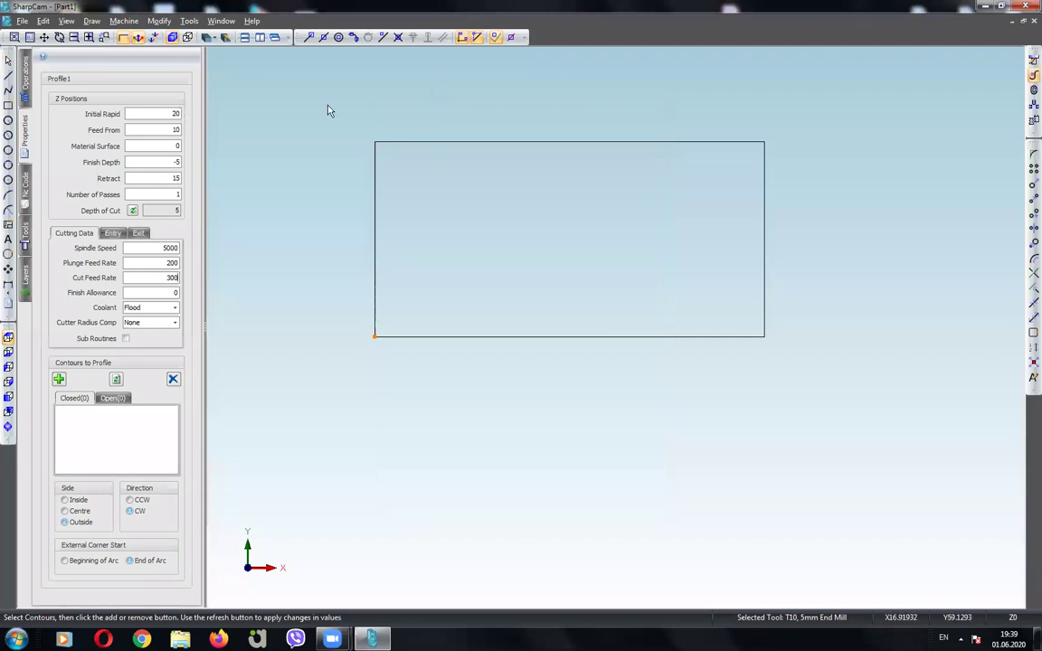
Step: Window-select the 100 by 50 rectangle and add it as the profile contour
left_click_drag(328, 110, 1008, 449)
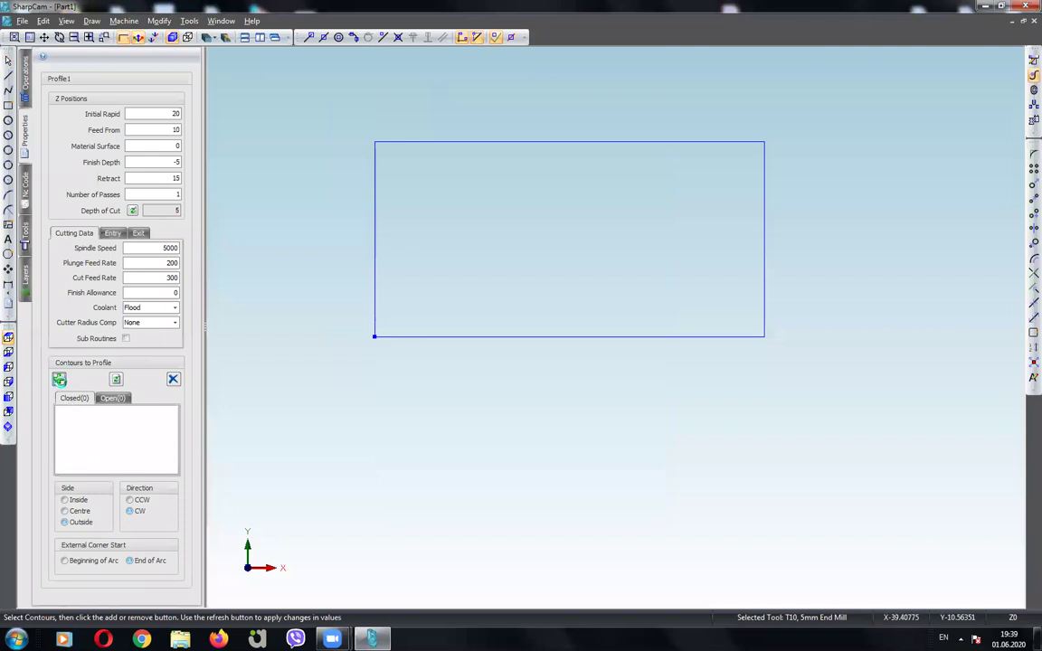
left_click(59, 379)
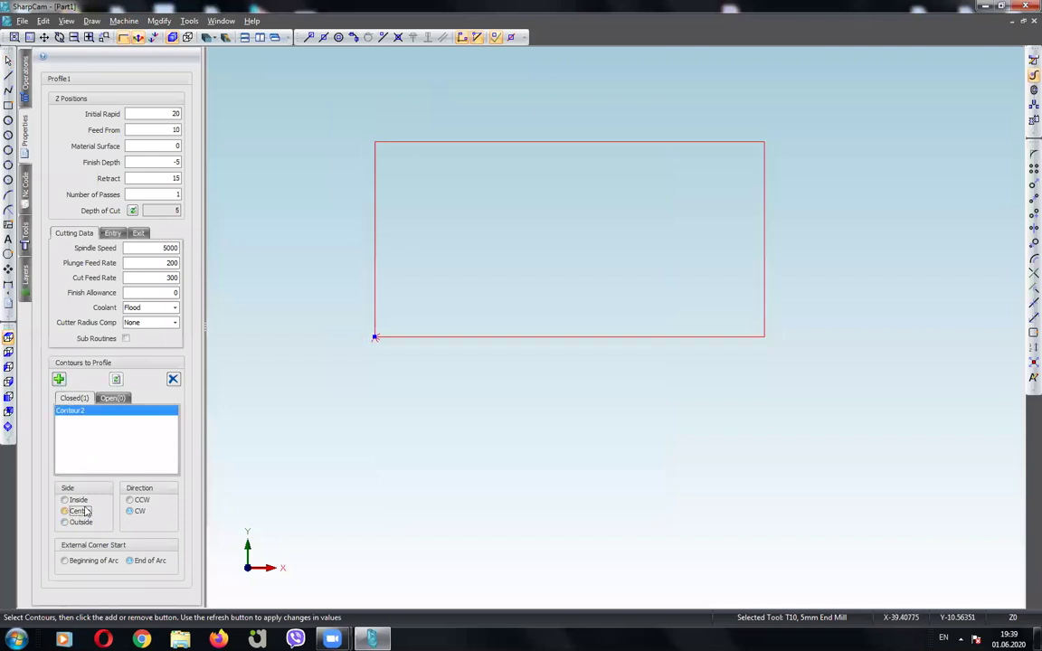
key("Escape")
left_click(124, 20)
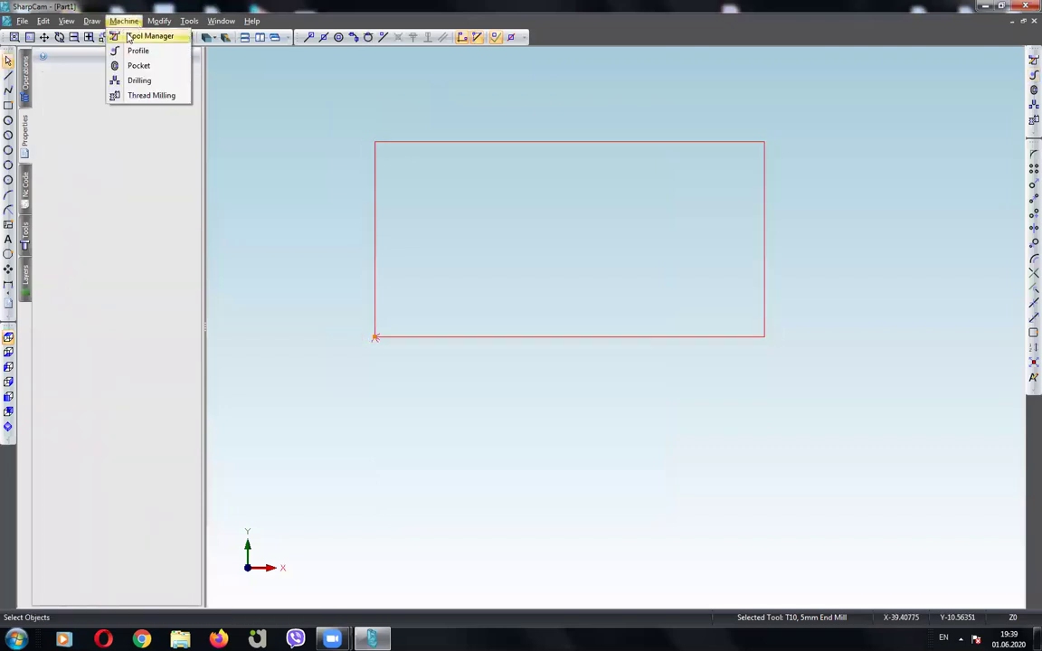
left_click(127, 37)
left_click(8, 149)
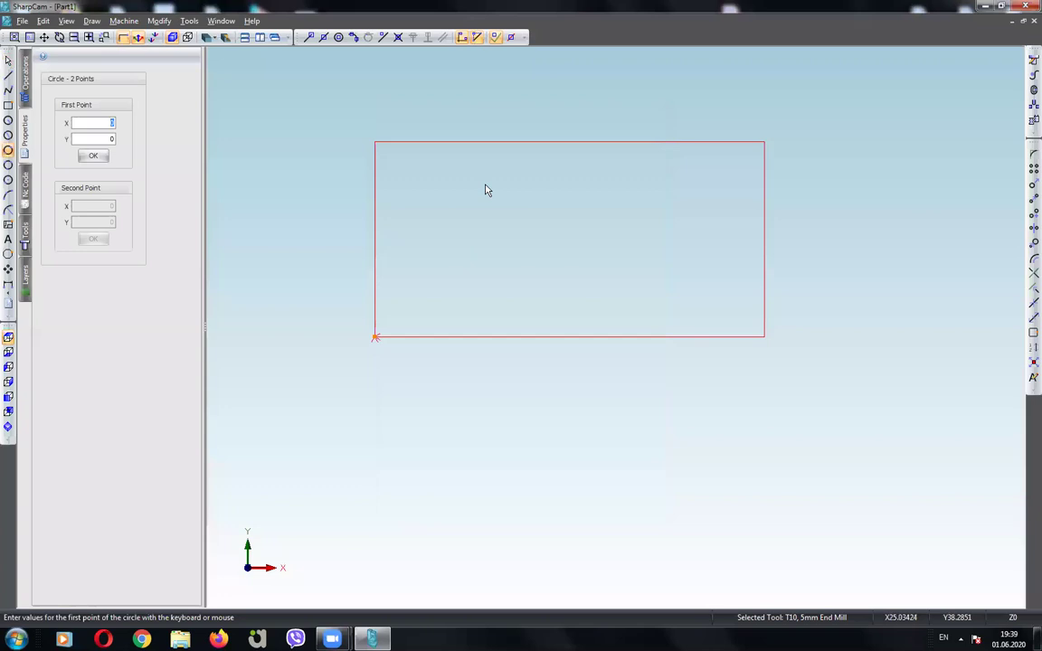
Step: Cancel the two-point circle, then briefly reopen and close the tool library
key("Escape")
left_click(159, 20)
left_click(145, 35)
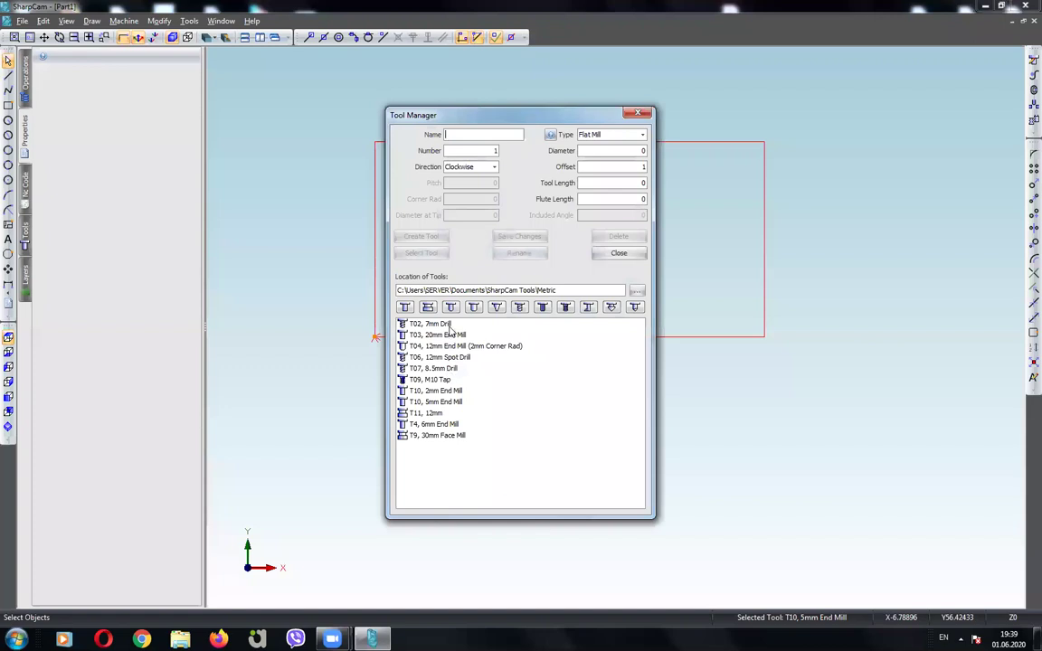
key("Escape")
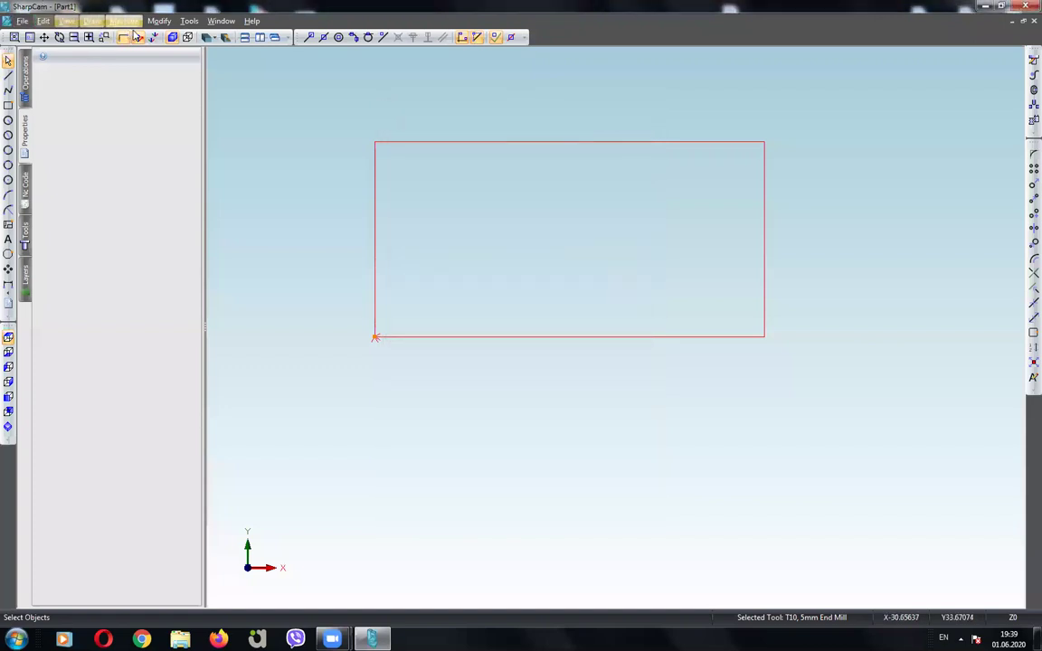
Step: Draw a centre-diameter circle centred at 25,25
left_click(132, 22)
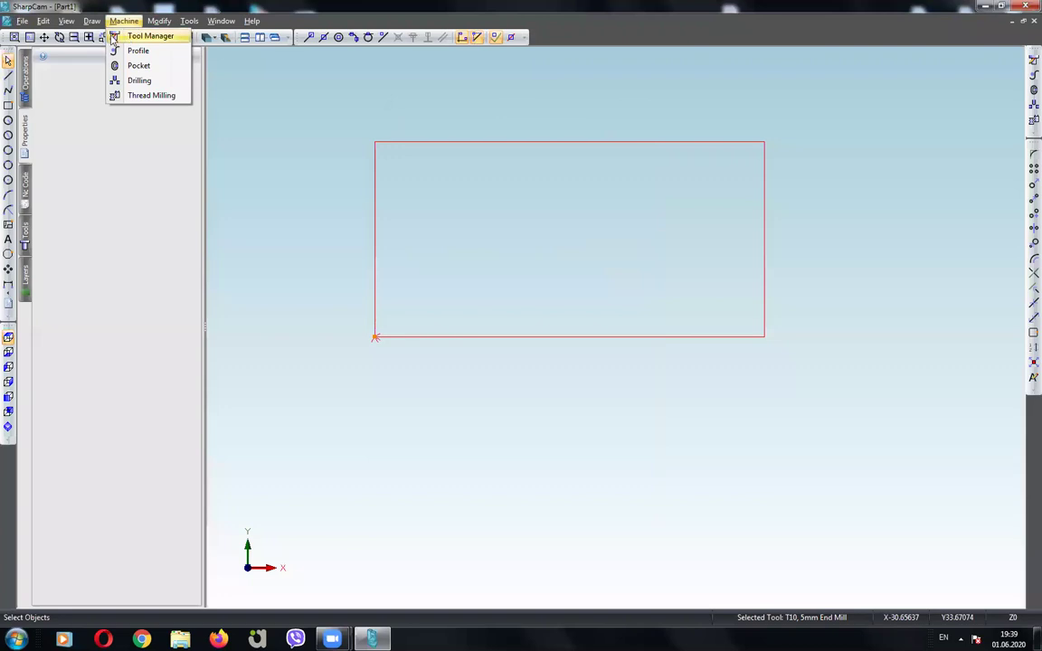
mouse_move(91, 21)
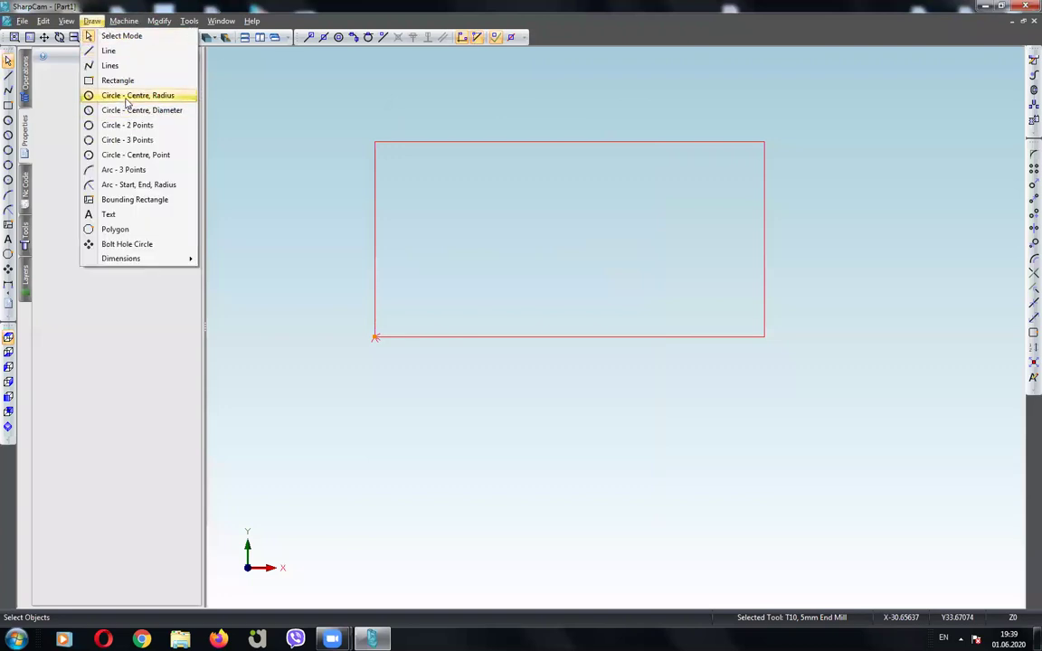
left_click(126, 109)
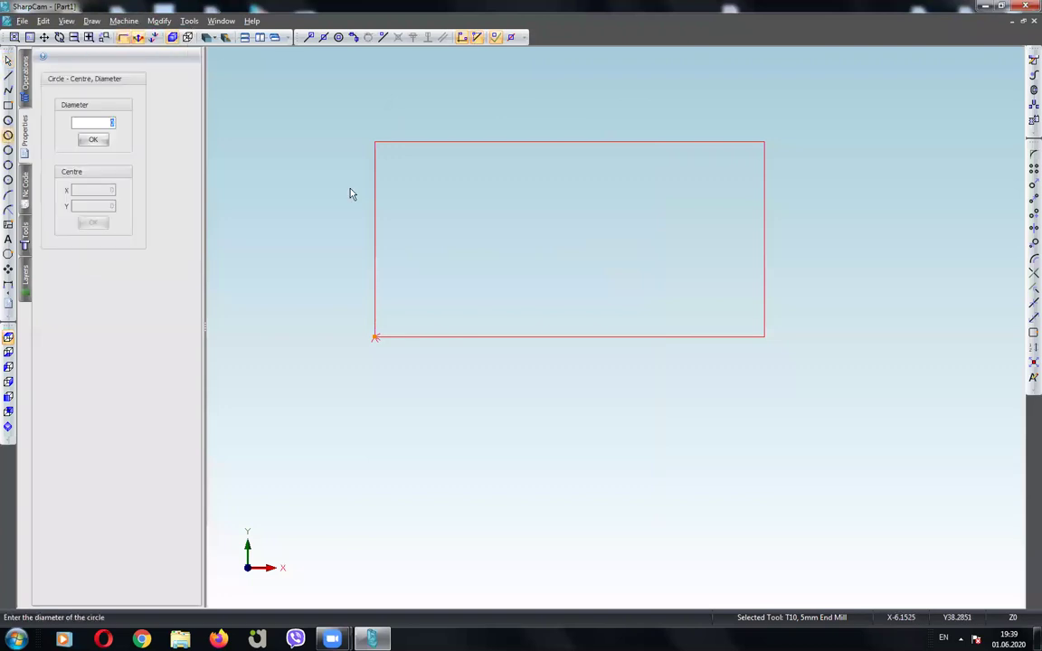
key("Return")
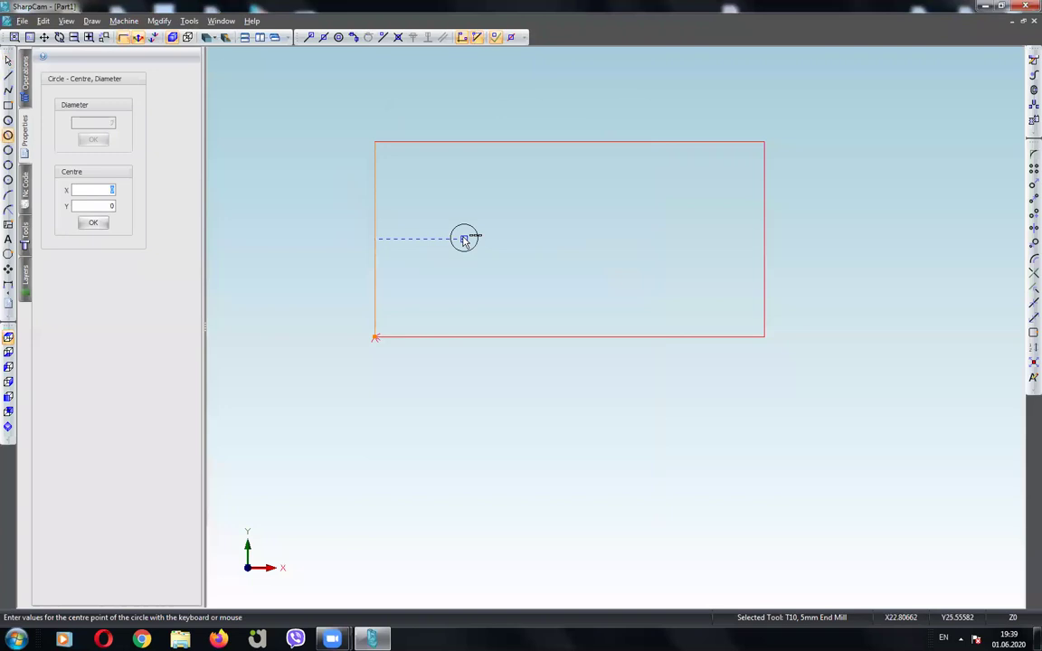
type("25")
key("Return")
type("5")
key("Return")
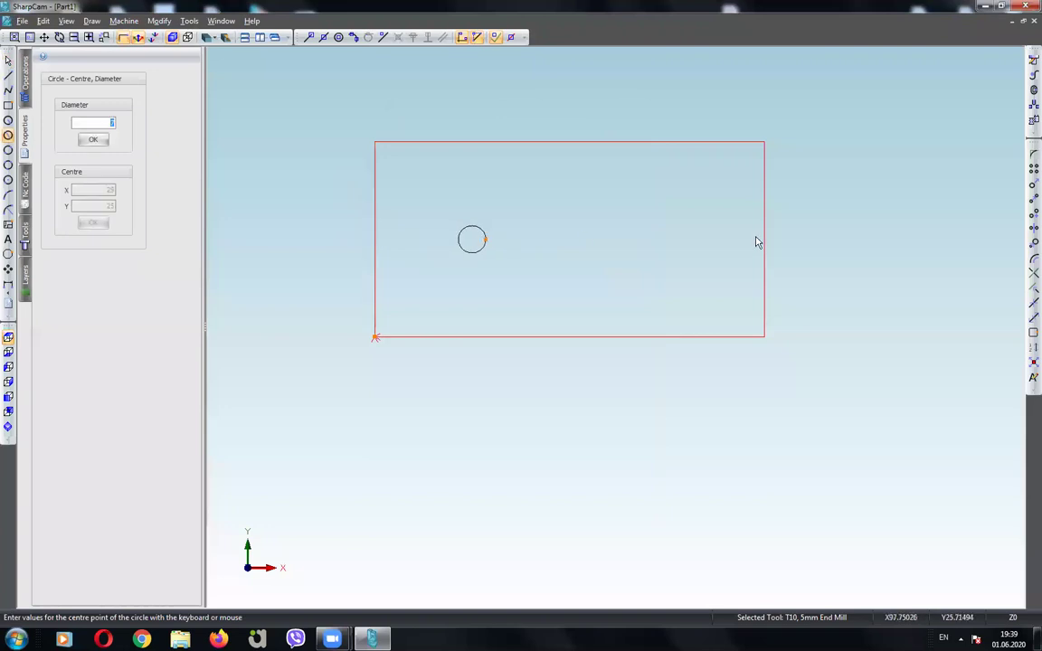
left_click(106, 140)
Step: Add two more equal circles centred at X 75 and X 50
type("7")
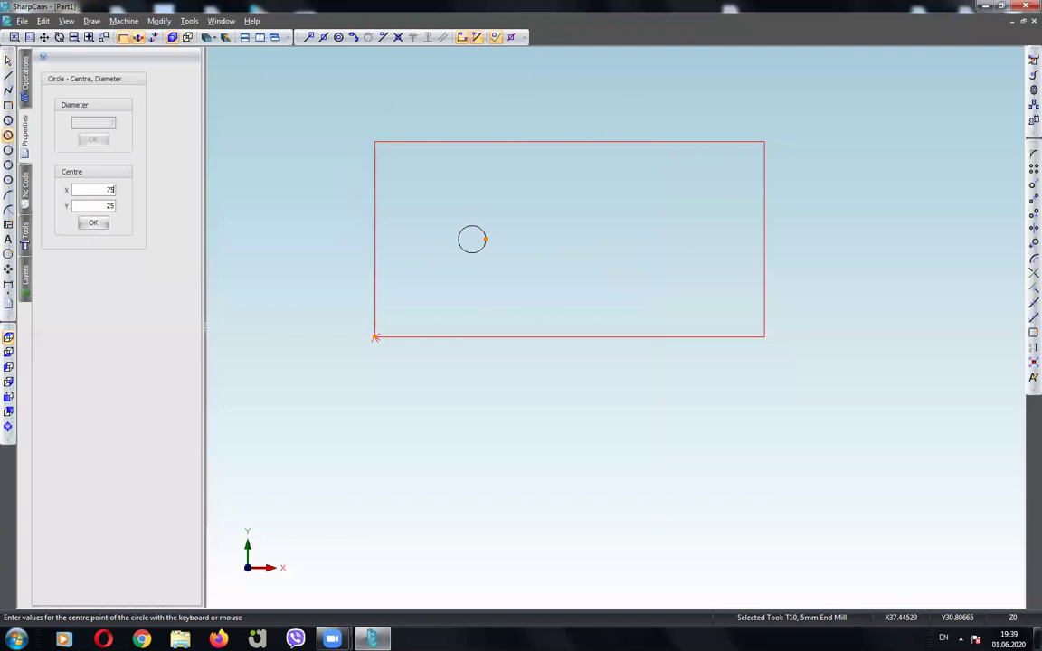
key("Return")
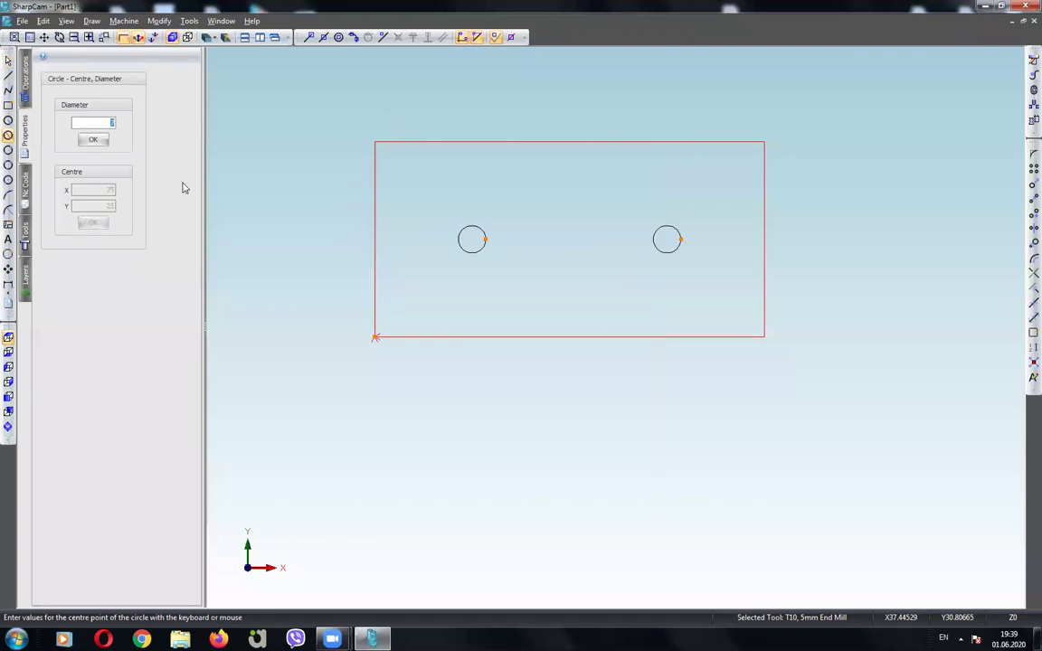
key("Return")
type("50")
key("Return")
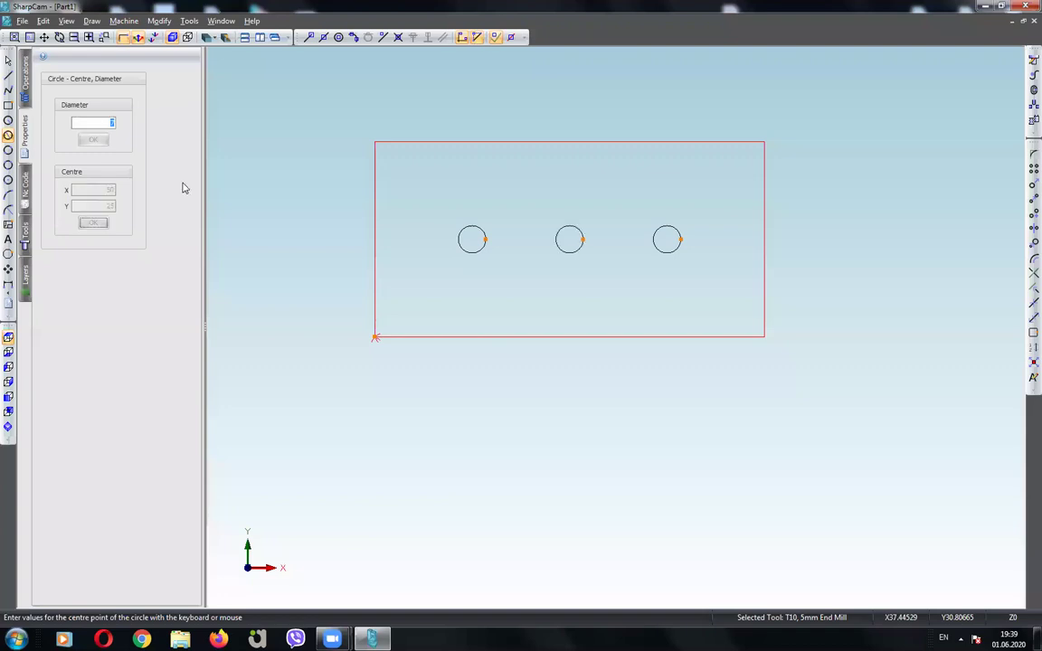
key("Escape")
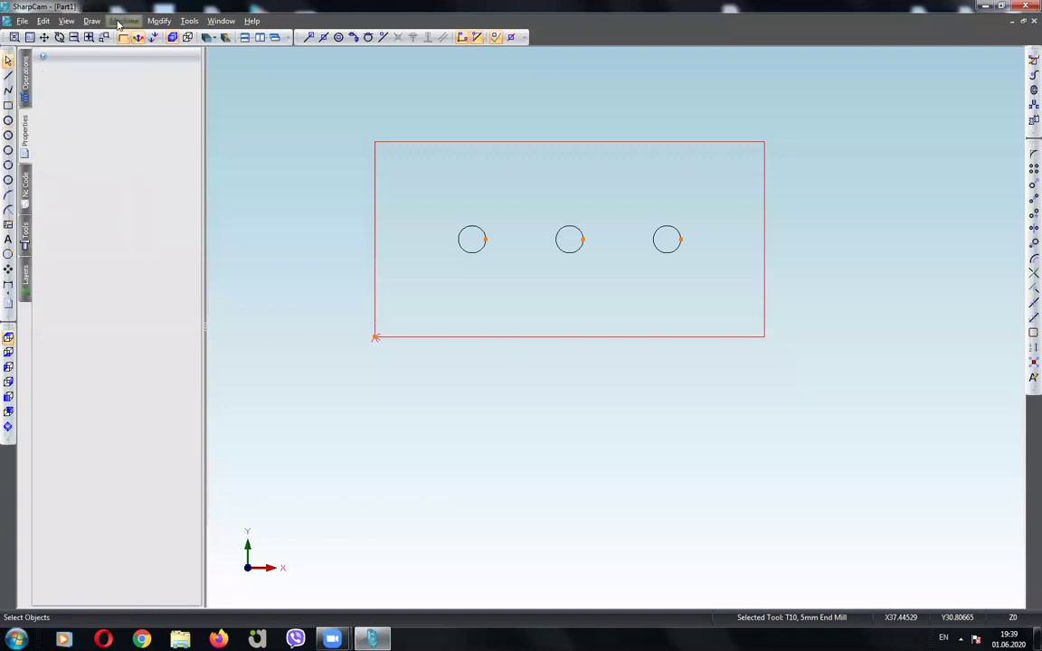
Step: Set up a drilling operation: rapid 20, feed from 10, retract to Feed From, spindle 5000
left_click(123, 21)
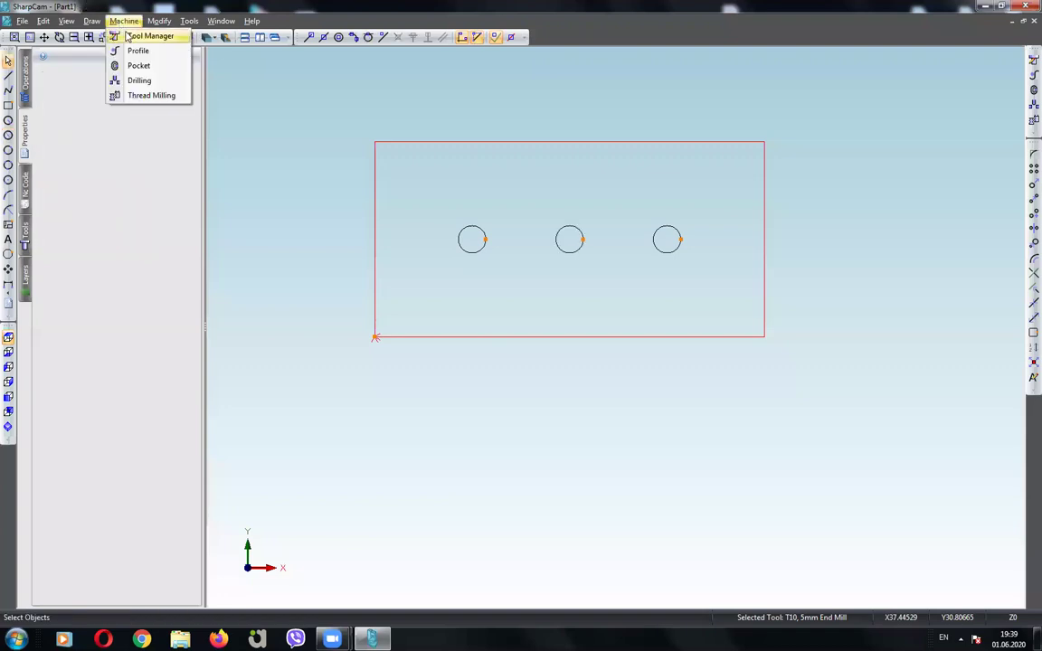
left_click(139, 80)
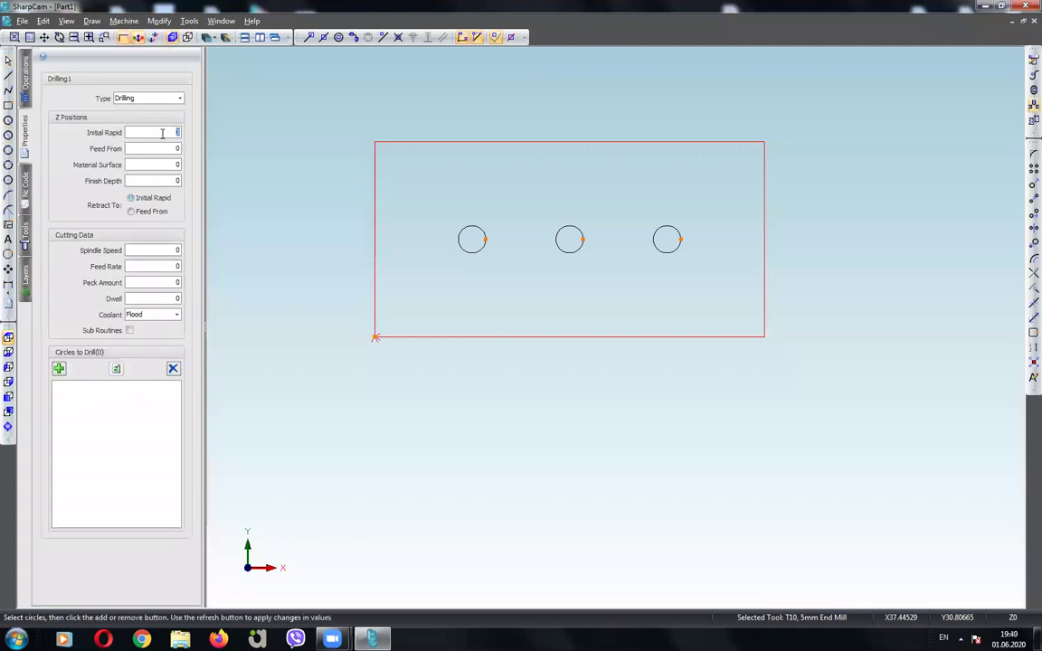
type("20")
key("Tab")
type("10")
key("Tab")
key("Tab")
key("Tab")
key("shift+Tab")
key("Down")
key("Tab")
type("5000")
key("Tab")
type("300")
Step: Window-select the three circles and add them to Circles to Drill
left_click_drag(424, 216, 739, 323)
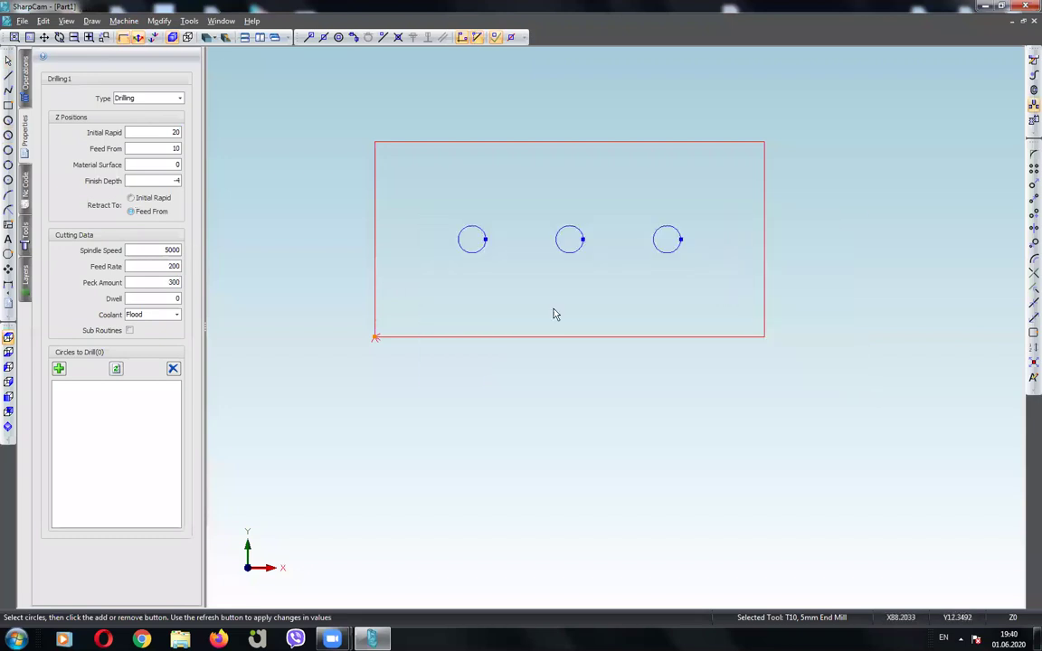
left_click(59, 368)
left_click(189, 21)
left_click(189, 20)
left_click(159, 20)
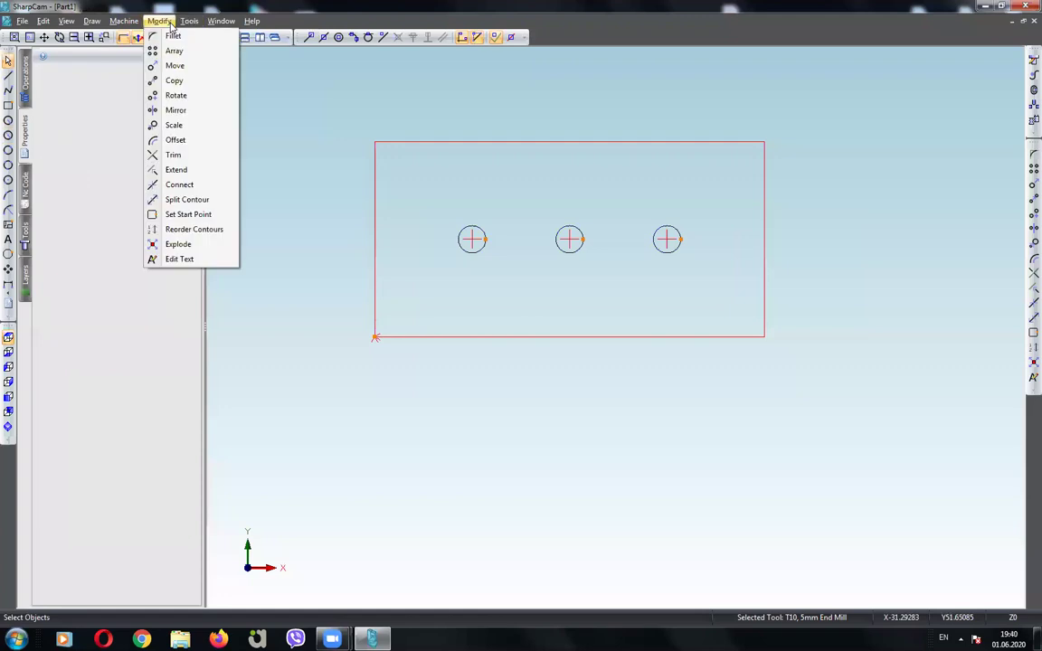
left_click(160, 21)
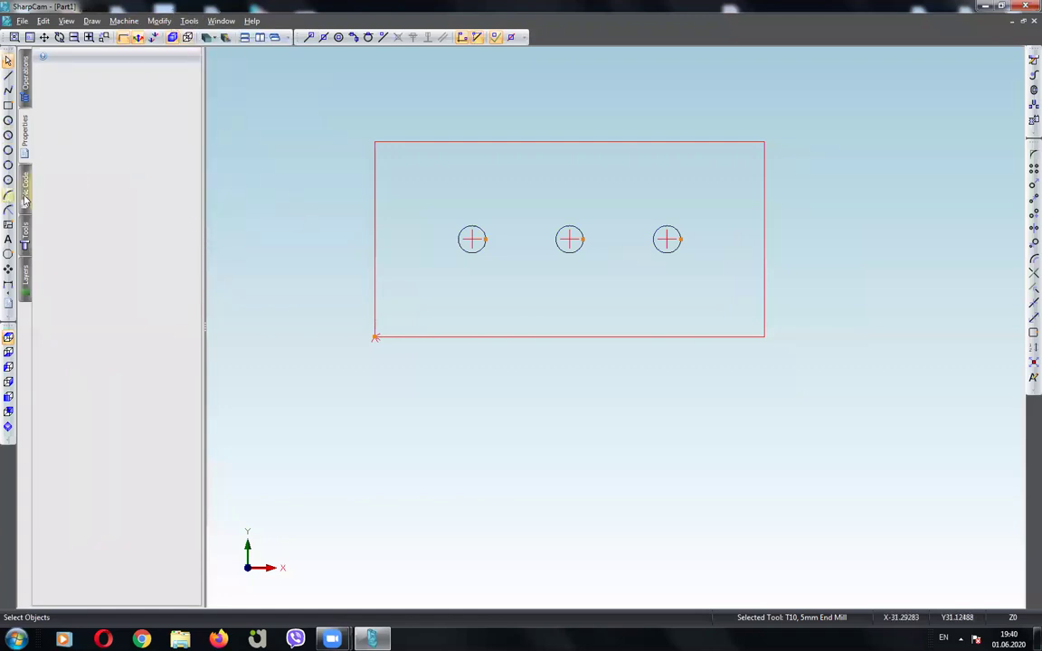
Step: Review the generated NC code, then launch the Machine Developer on the Syntec 900ME definition
left_click(24, 200)
key("ctrl+a")
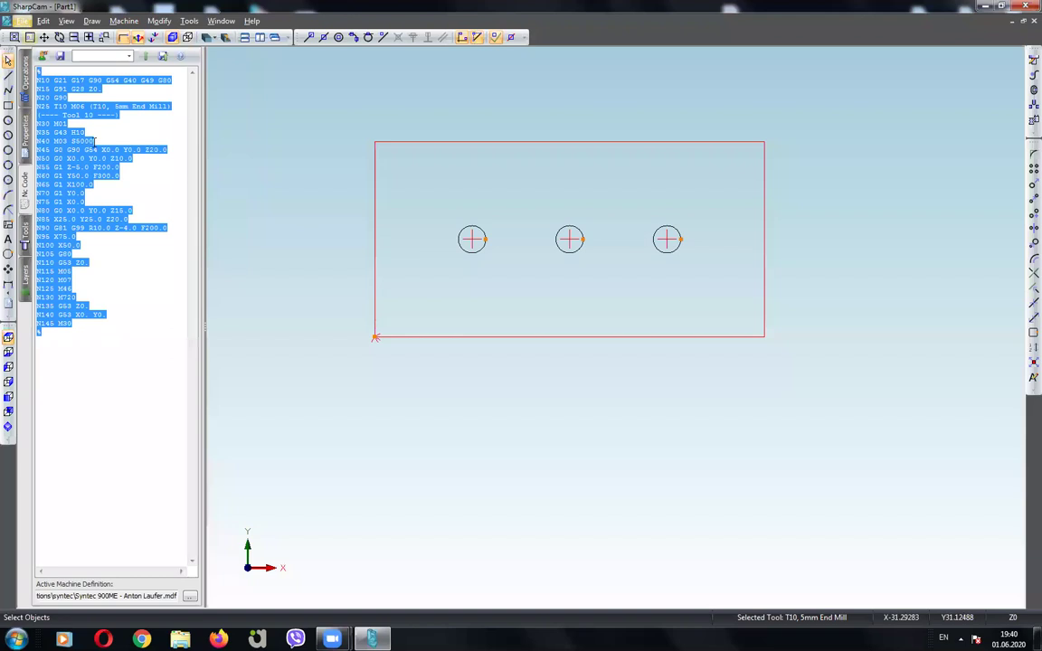
left_click(123, 159)
left_click(189, 21)
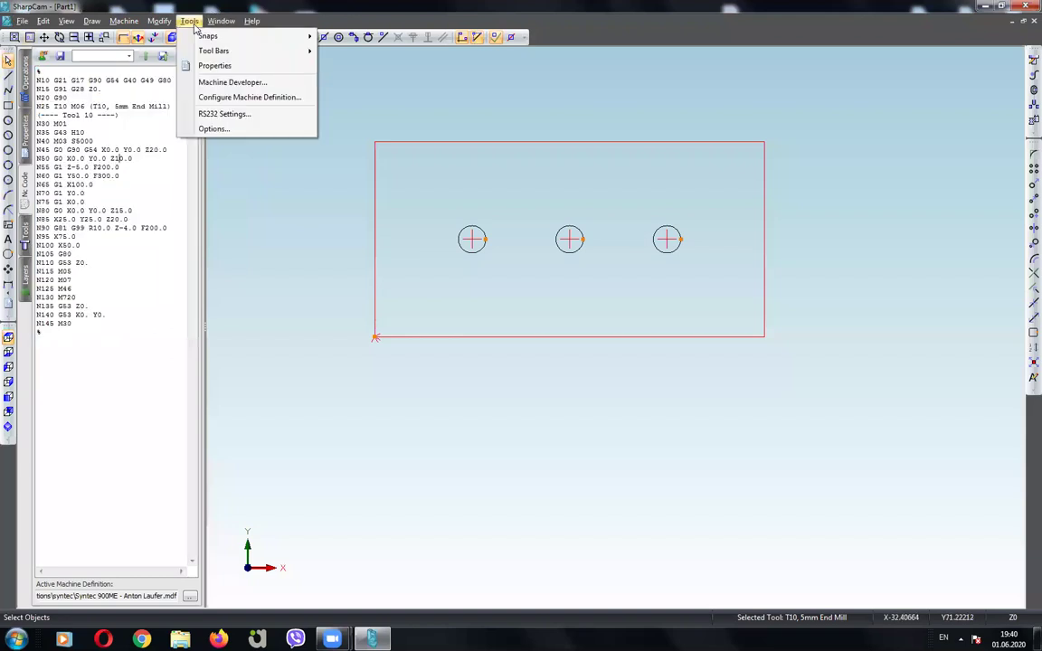
left_click(217, 82)
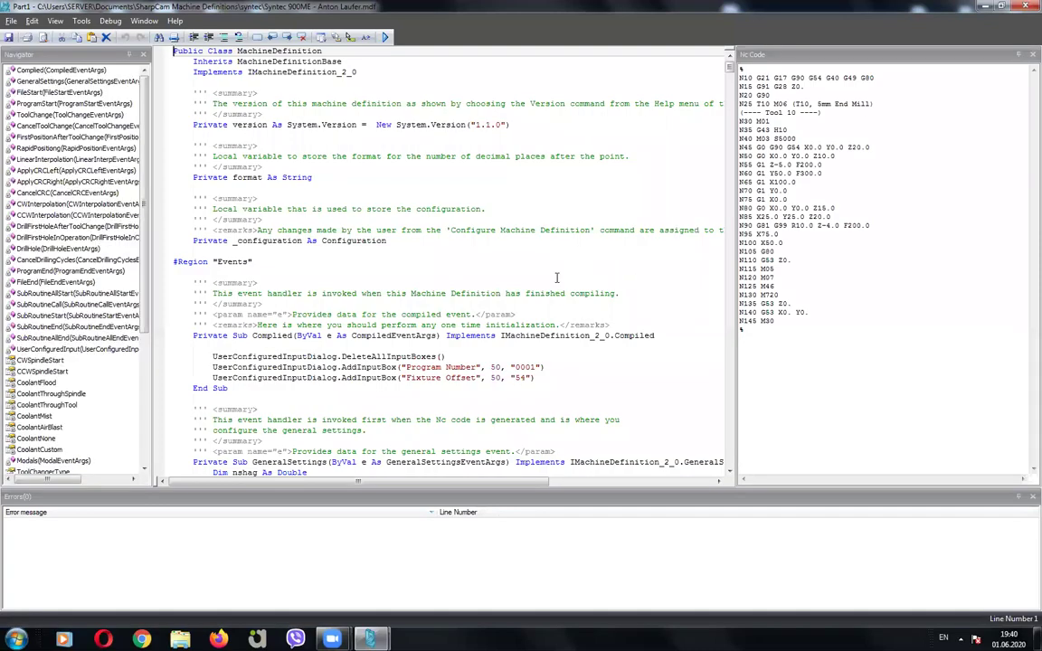
scroll(556, 278, "down", 2)
Step: Step through the Compiled, GeneralSettings, FileStart and ProgramStart handlers in the Navigator
scroll(557, 278, "up", 2)
left_click(58, 70)
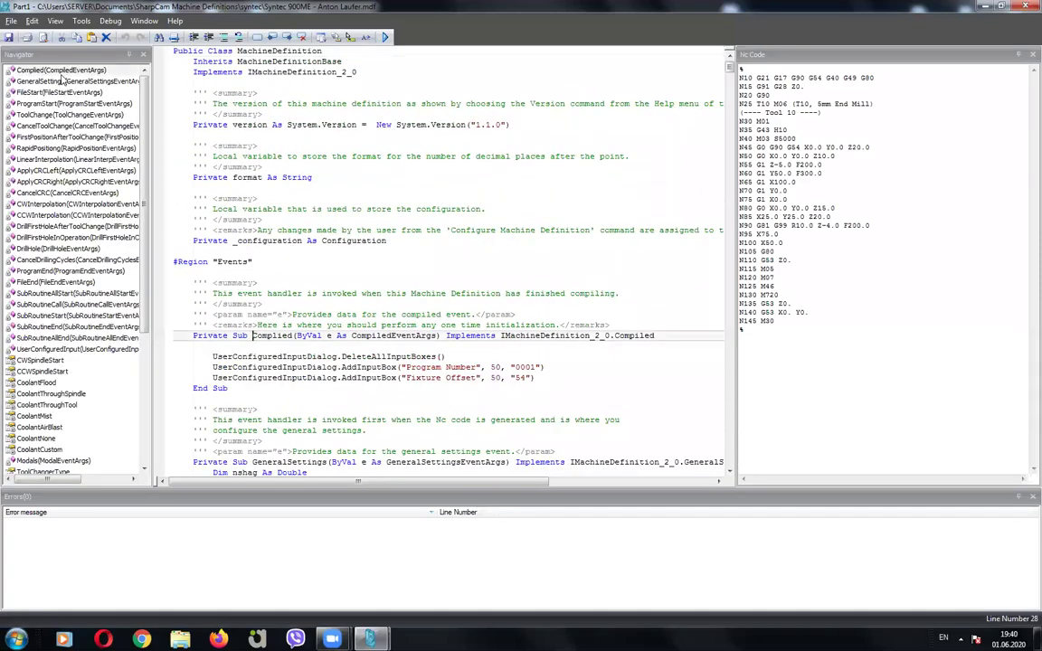
left_click(60, 81)
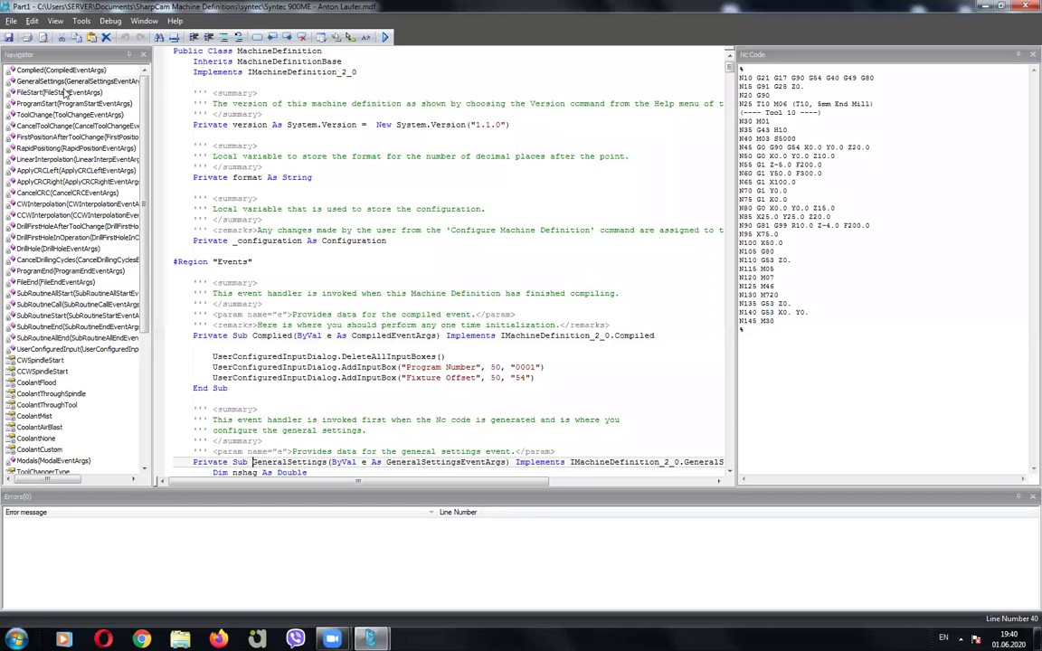
left_click(62, 92)
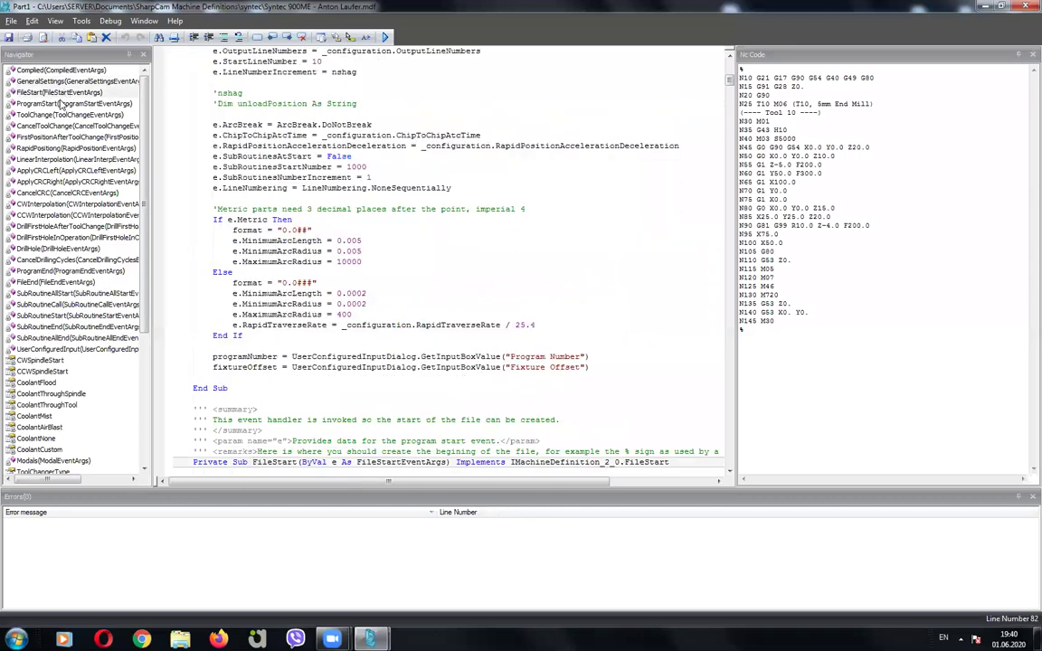
left_click(62, 104)
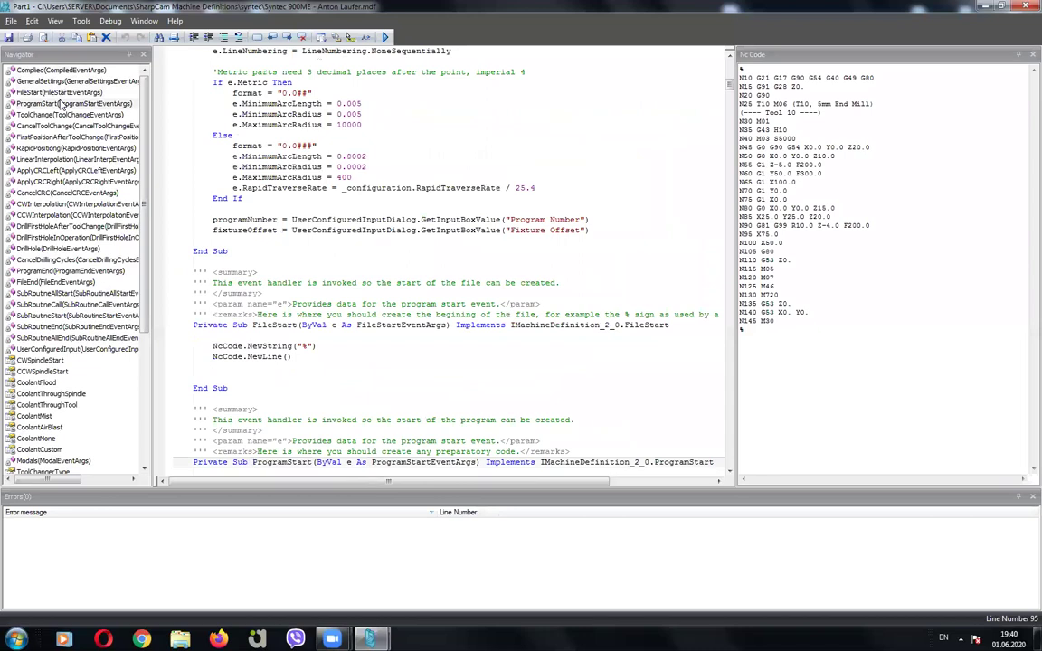
Step: Scroll to the end of the ToolChange sub with its '---- Tool' comment code
scroll(353, 249, "down", 4)
scroll(347, 244, "down", 4)
scroll(347, 244, "down", 5)
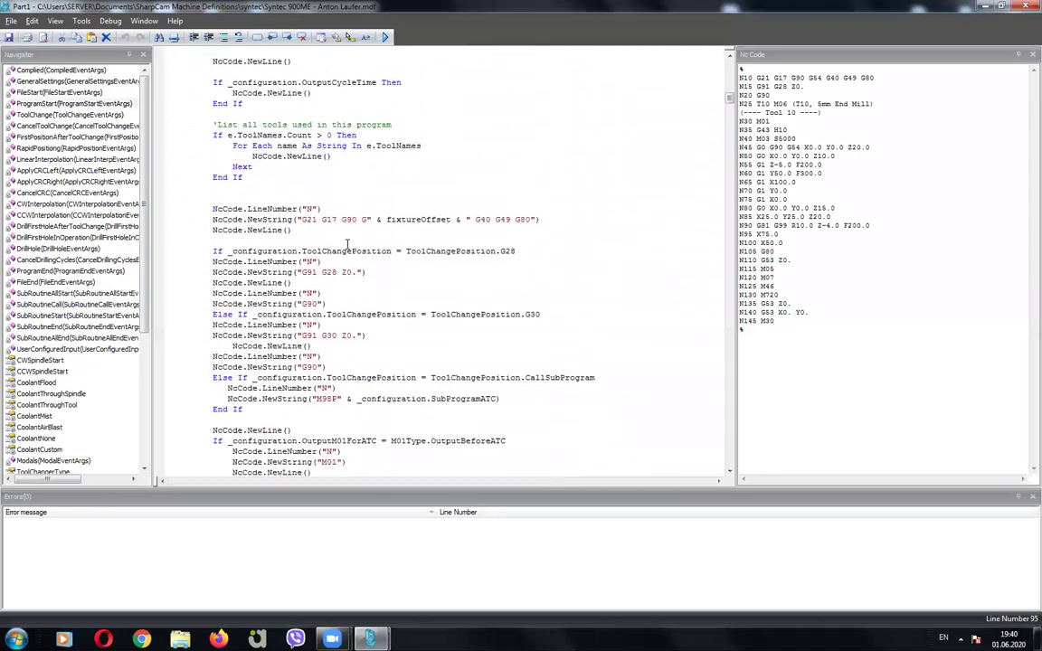
scroll(346, 244, "down", 2)
scroll(346, 244, "down", 4)
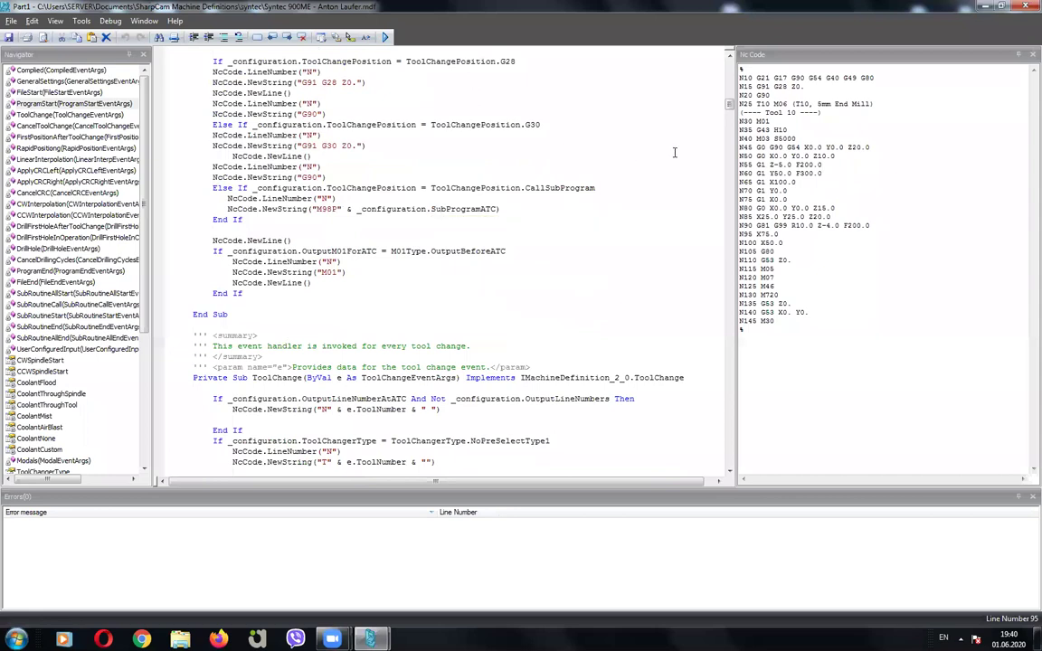
double_click(762, 122)
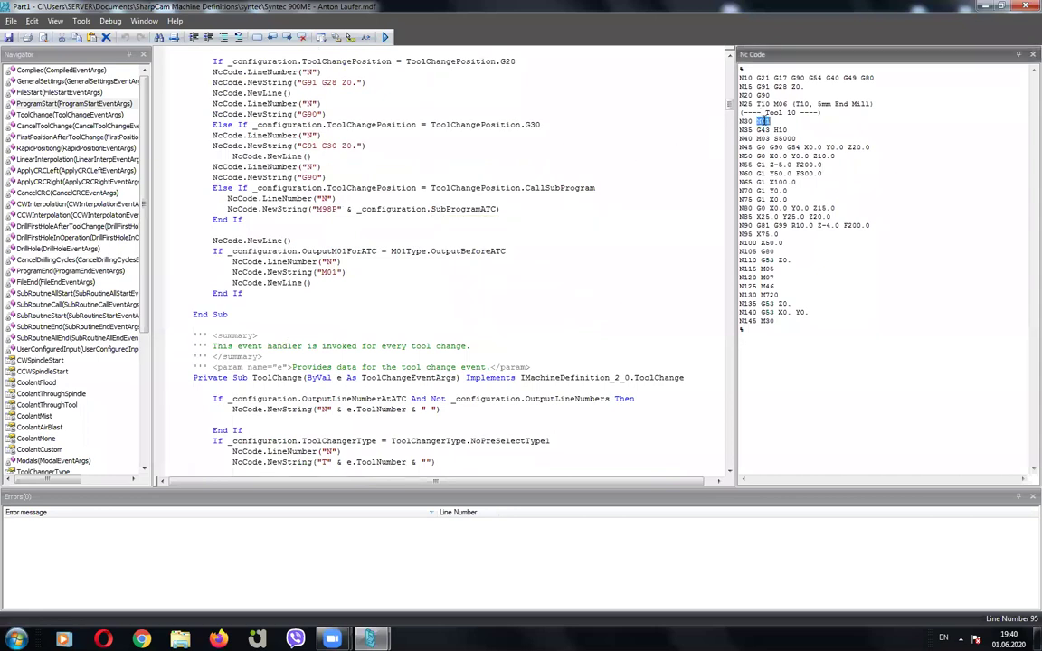
left_click(328, 251)
scroll(328, 253, "down", 4)
scroll(329, 308, "down", 7)
scroll(330, 320, "down", 1)
scroll(329, 331, "down", 2)
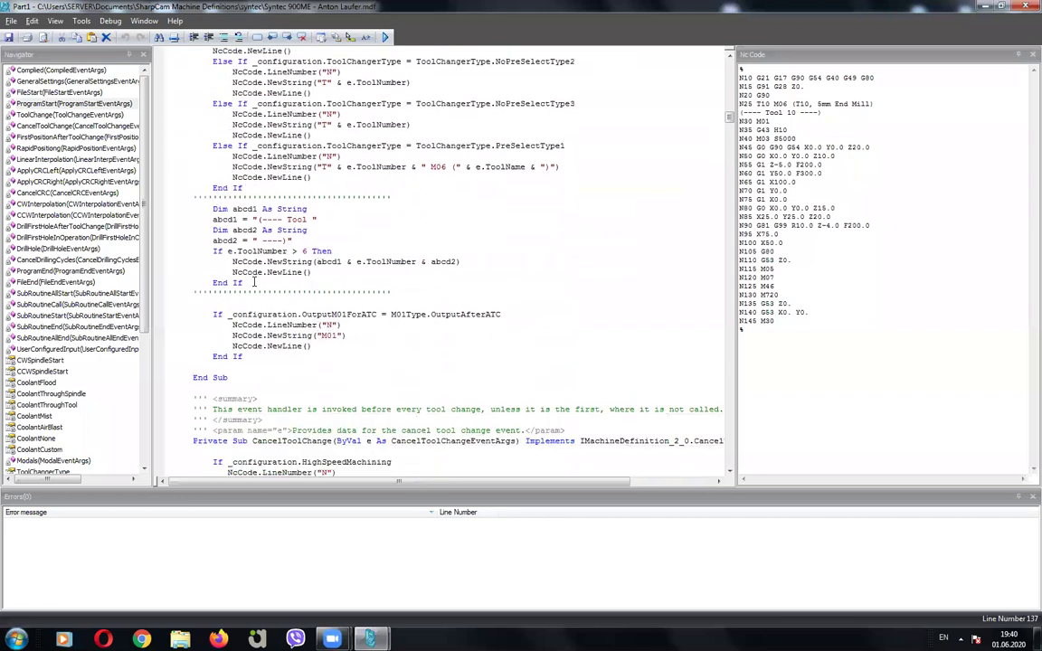
Step: Inspect the tool comment block and its abcd1 variable in the ToolChange sub
left_click_drag(243, 283, 213, 241)
left_click_drag(175, 196, 152, 179)
left_click(222, 216)
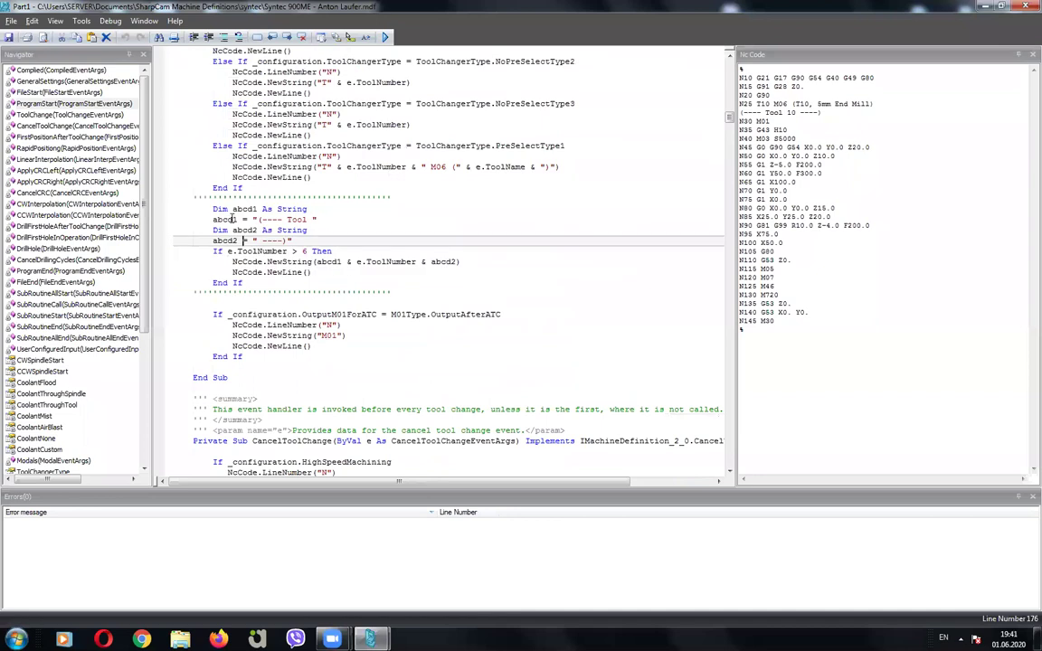
double_click(242, 209)
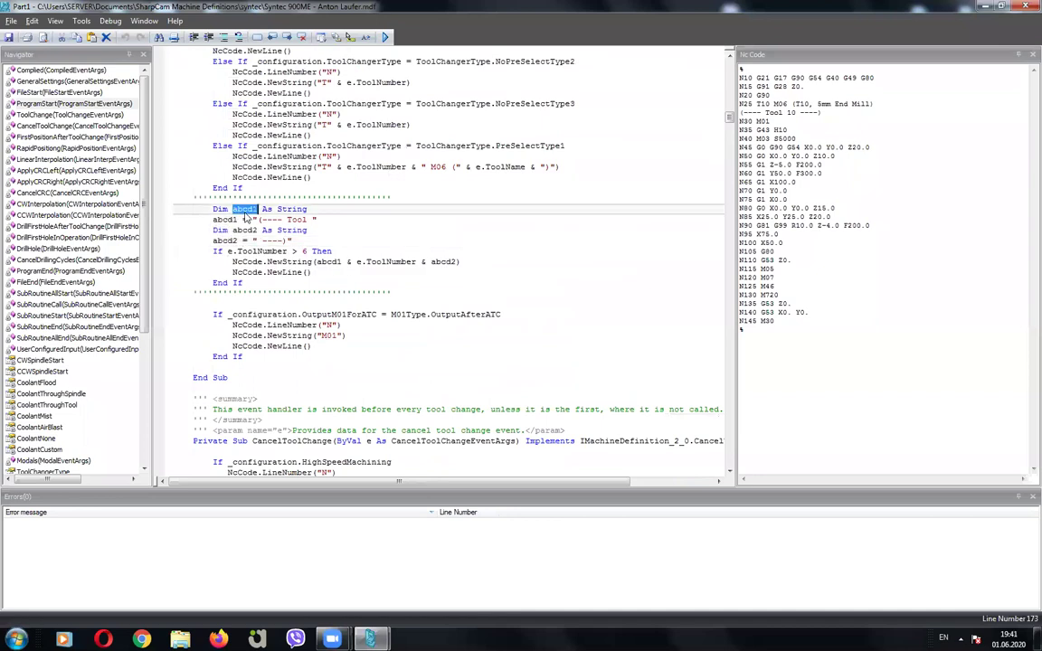
double_click(225, 220)
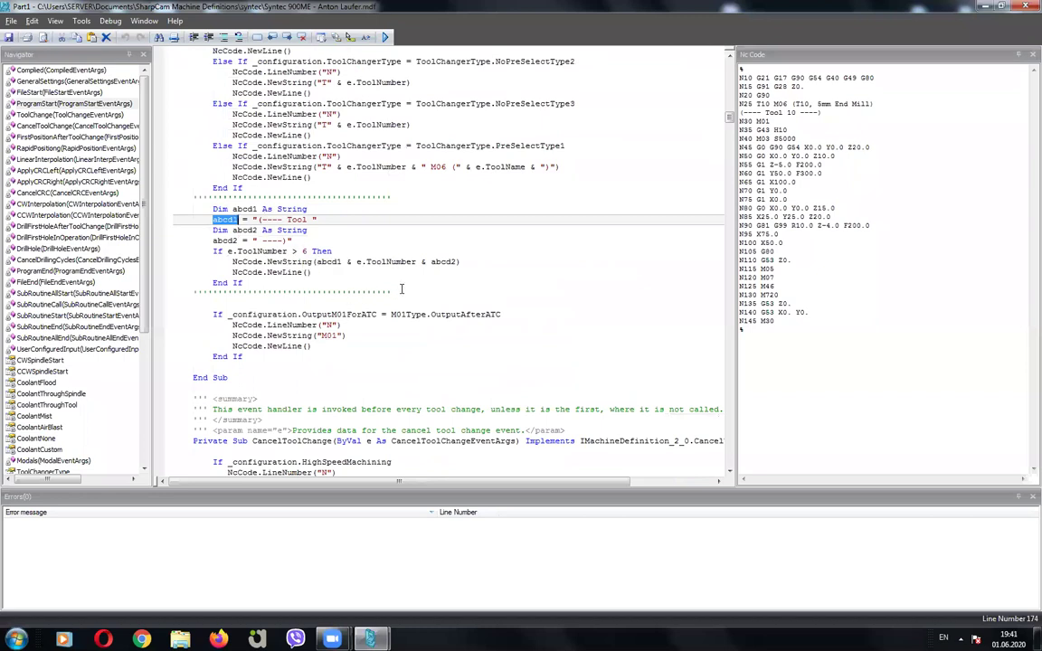
Step: Change 'If e.ToolNumber > 6 Then' to '> 1' and compile the definition
left_click(307, 252)
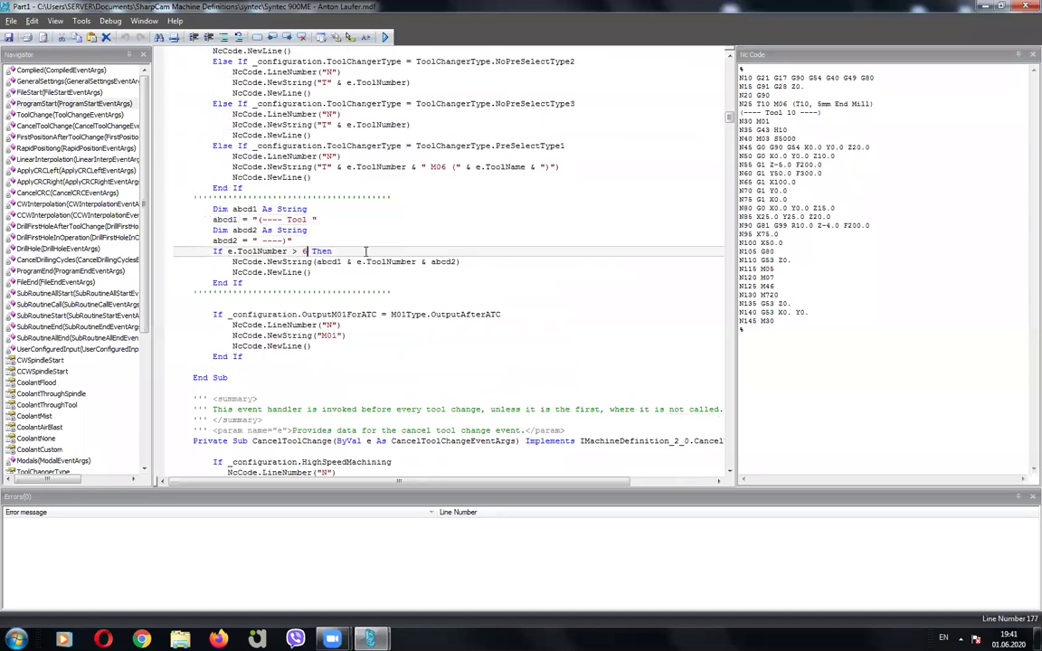
key("BackSpace")
type("1")
left_click(385, 37)
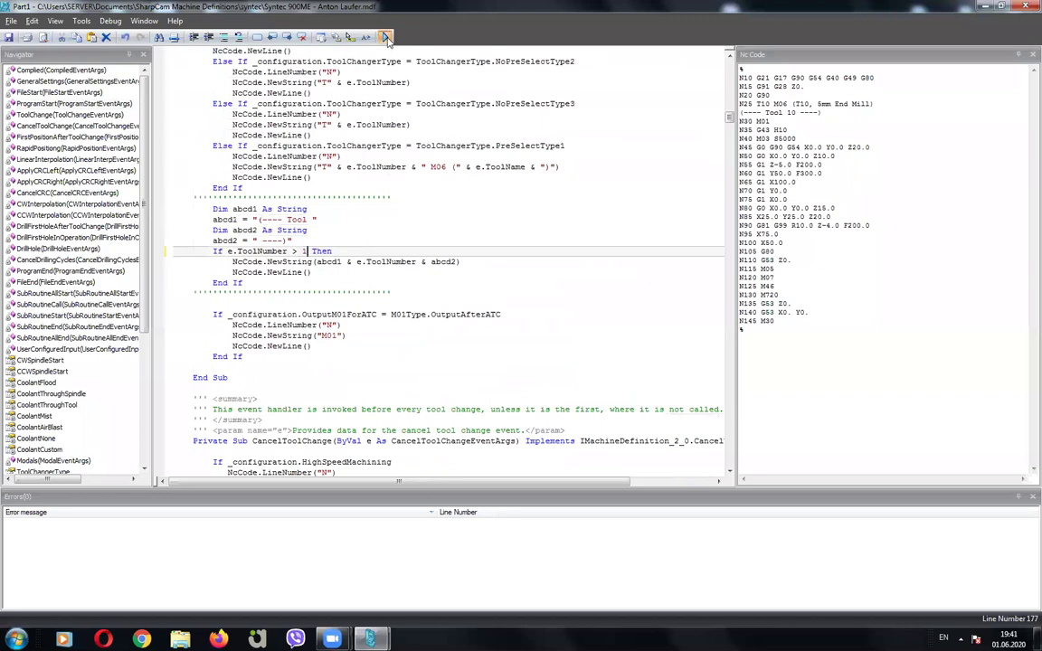
Step: Review the edited tool comment block through its End If
left_click_drag(192, 204, 313, 272)
key("shift+Down")
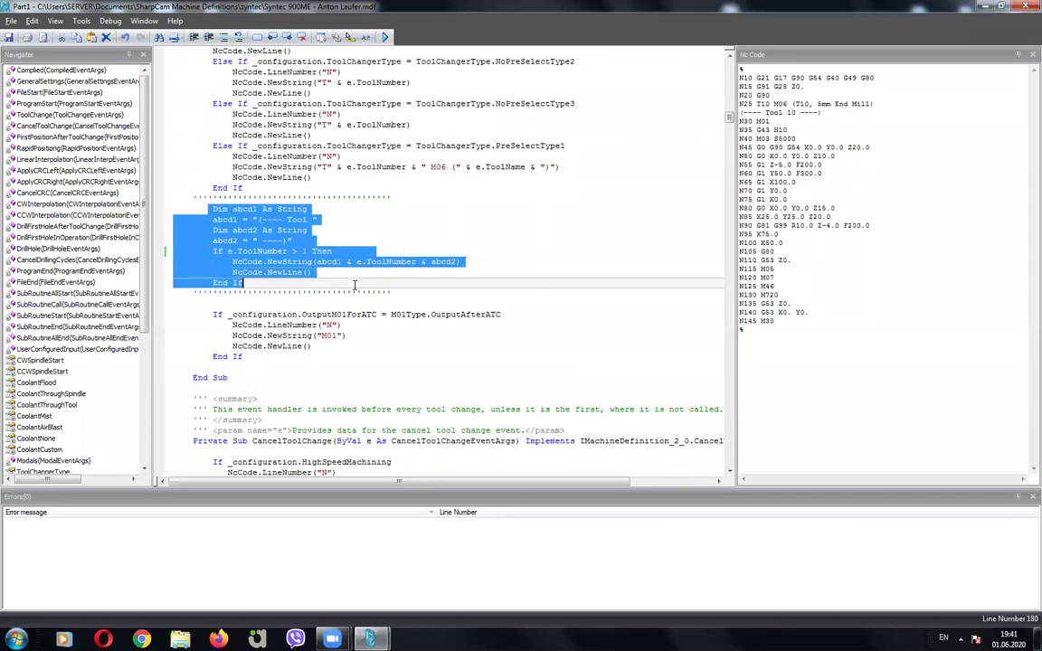
left_click(354, 285)
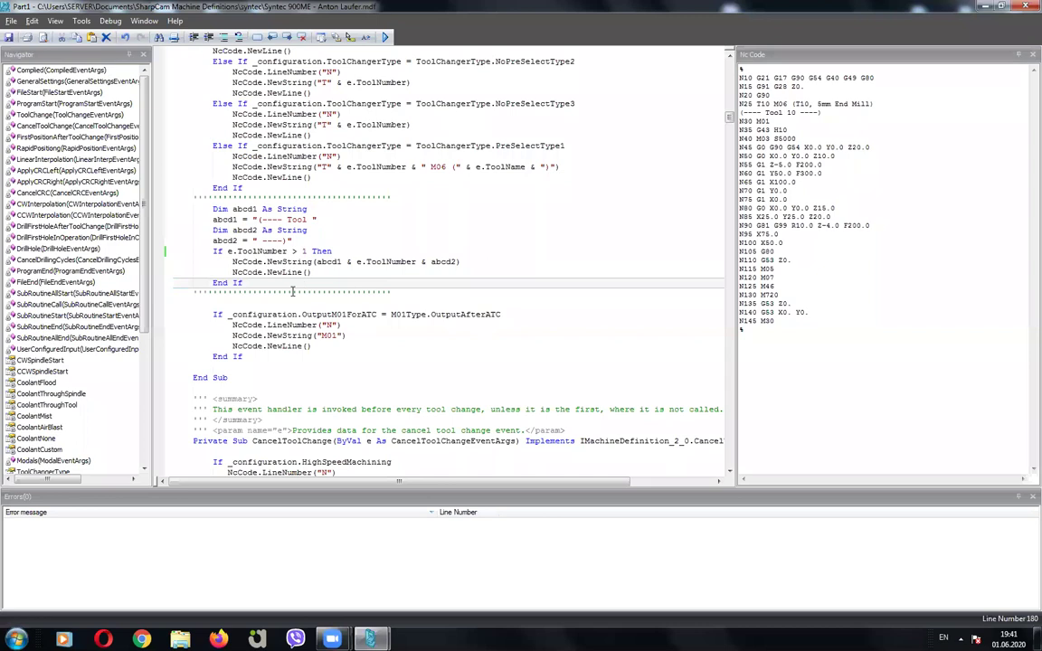
scroll(294, 285, "down", 3)
scroll(294, 286, "down", 1)
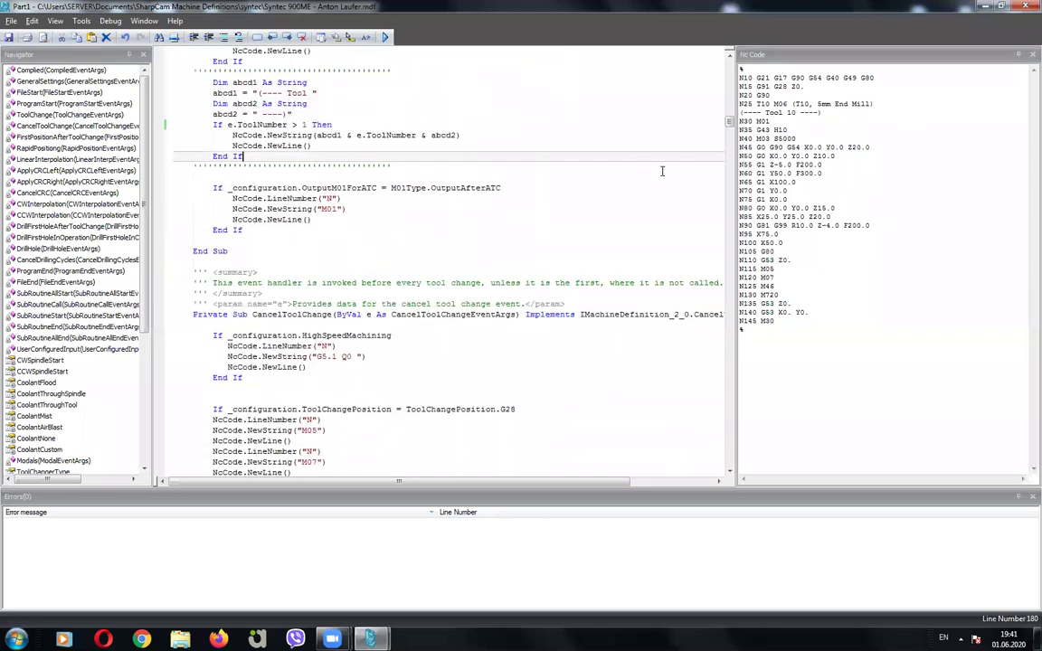
scroll(297, 175, "down", 4)
scroll(289, 167, "down", 1)
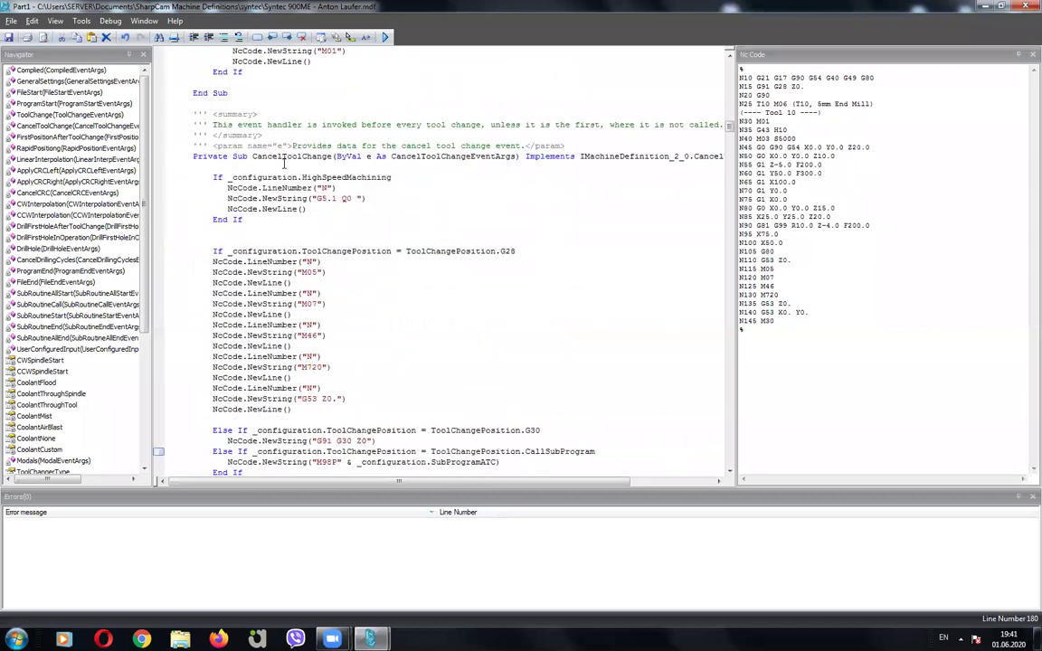
double_click(285, 156)
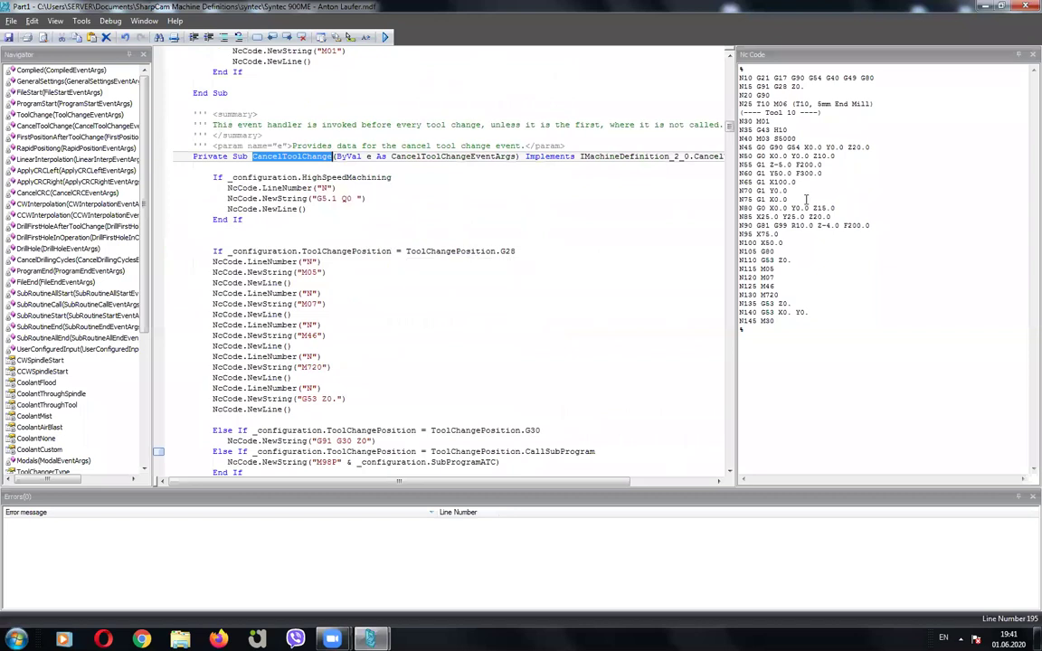
scroll(409, 205, "down", 2)
scroll(409, 207, "down", 3)
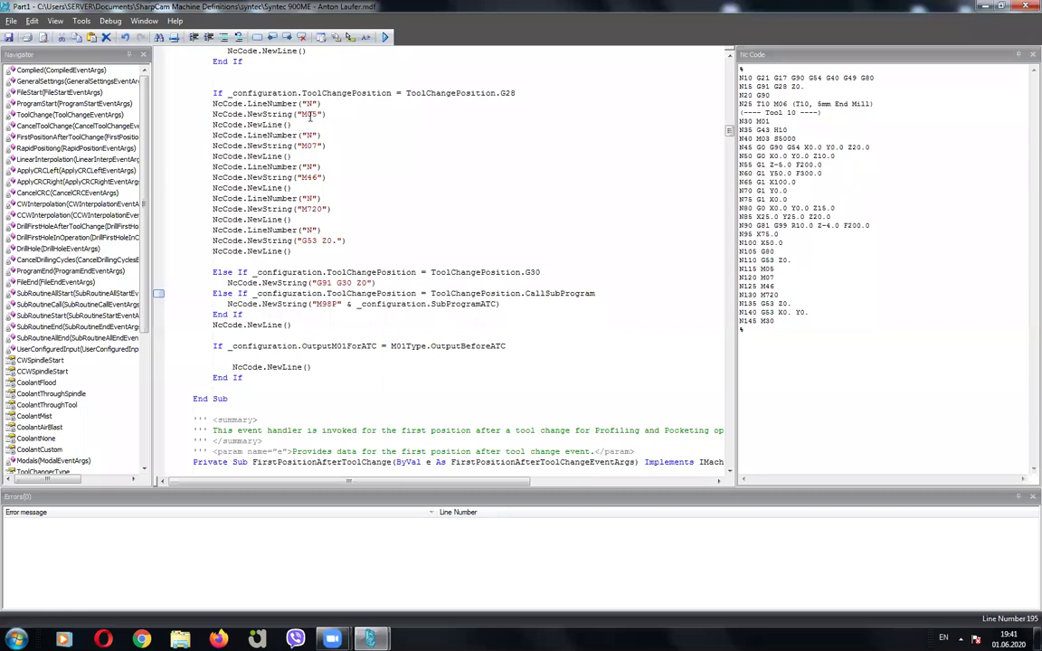
left_click(316, 177)
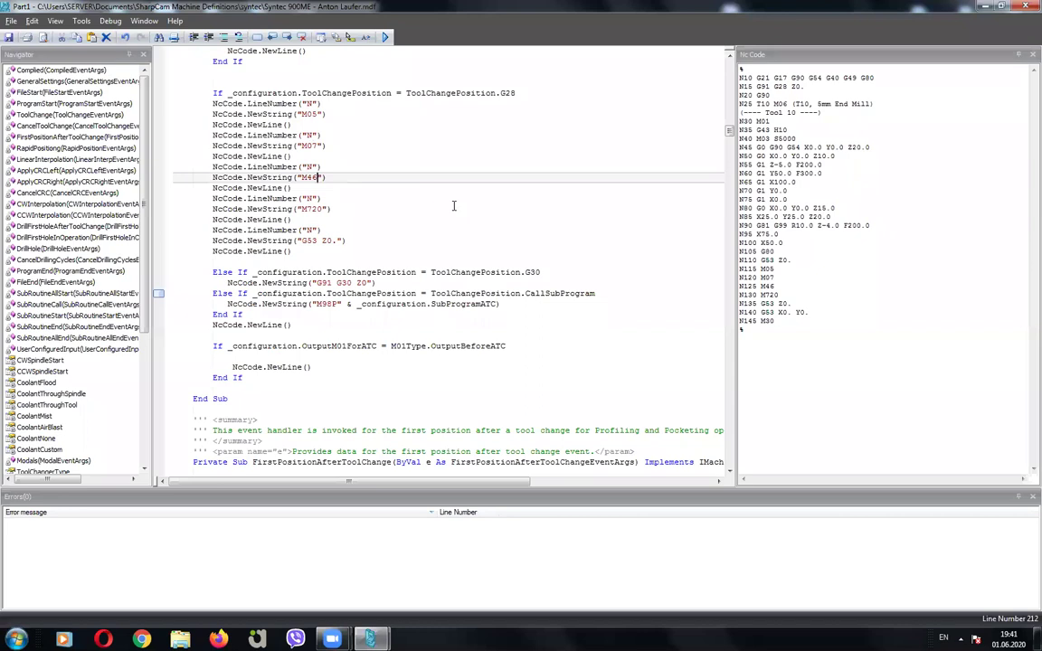
type("gbokgktbkotgb")
left_click(321, 177)
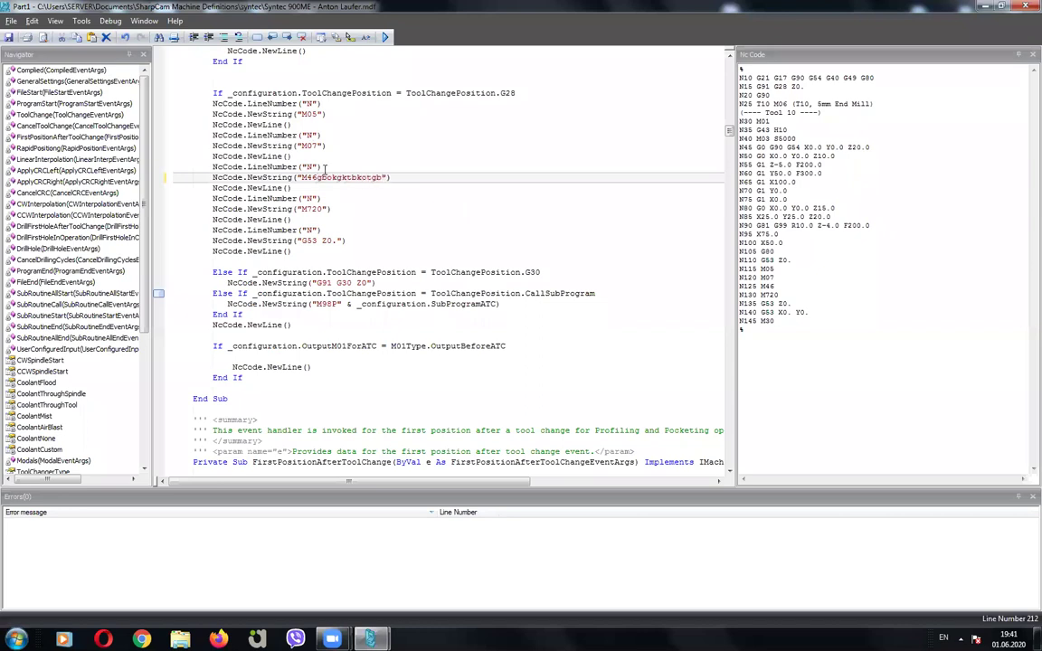
left_click(380, 39)
double_click(368, 180)
key("BackSpace")
left_click_drag(291, 251, 226, 145)
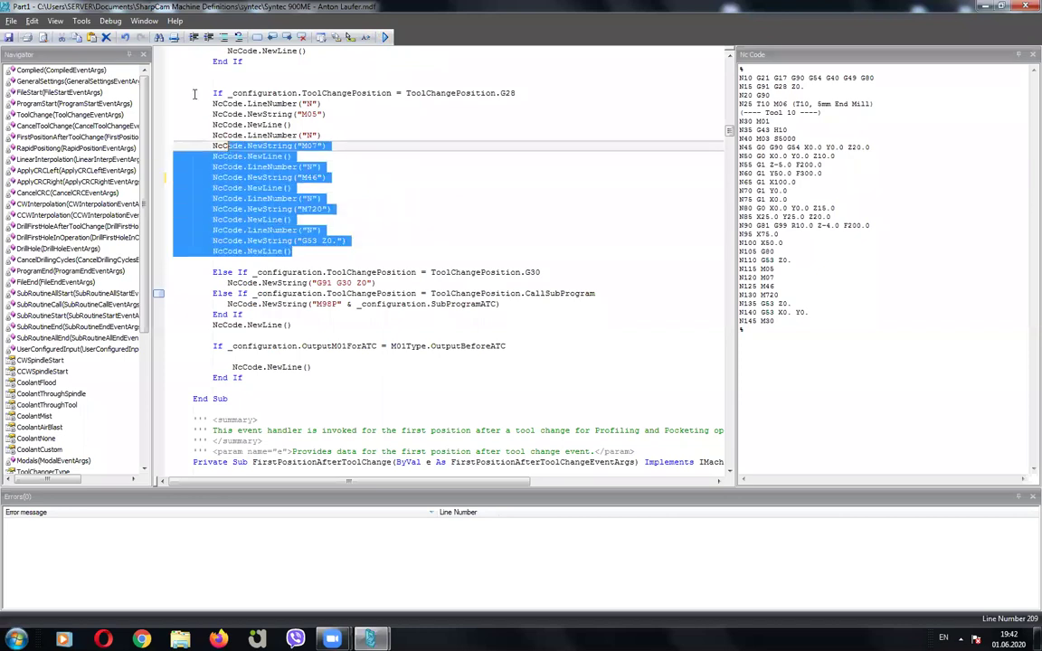
left_click_drag(193, 93, 213, 93)
left_click(322, 103)
double_click(473, 96)
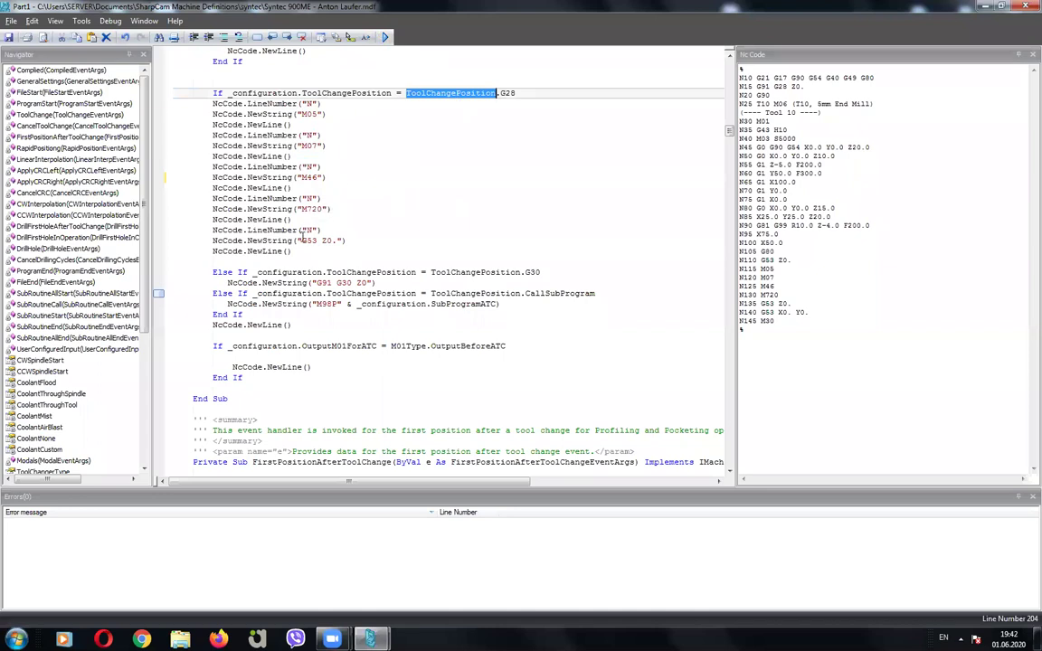
scroll(303, 237, "down", 2)
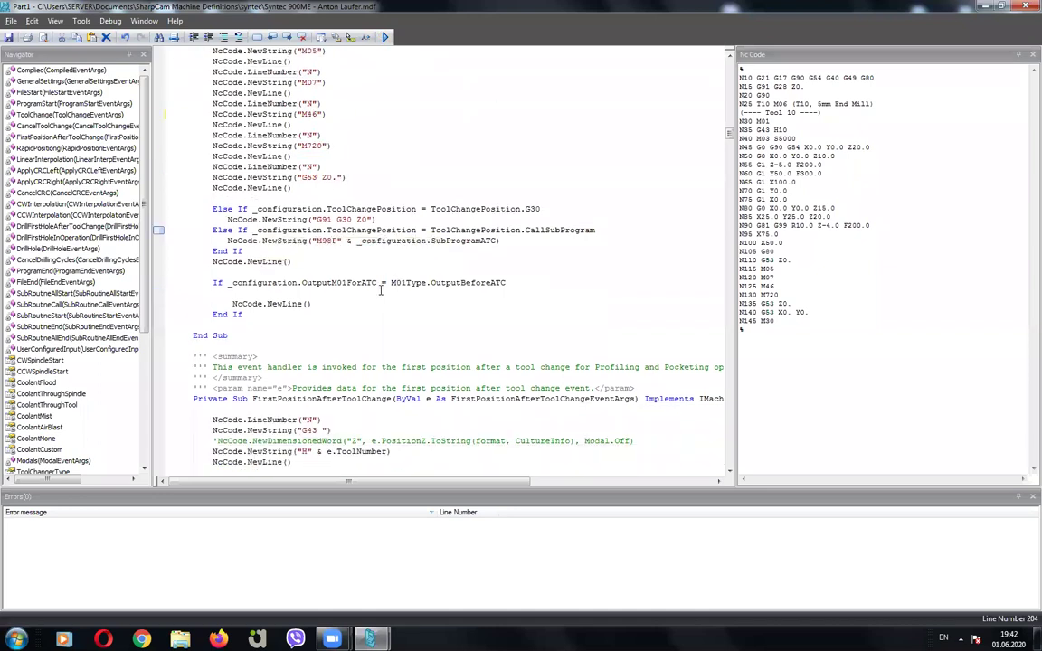
scroll(376, 287, "down", 2)
scroll(366, 286, "up", 5)
scroll(360, 284, "up", 2)
scroll(360, 284, "up", 1)
scroll(360, 284, "down", 1)
scroll(360, 284, "down", 1)
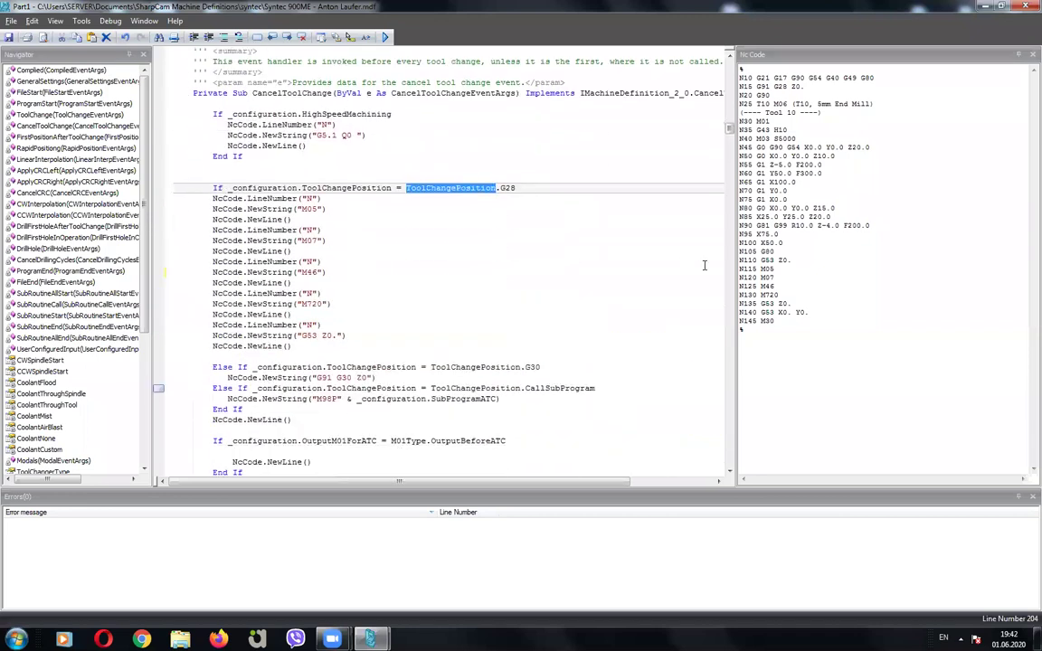
left_click(787, 261)
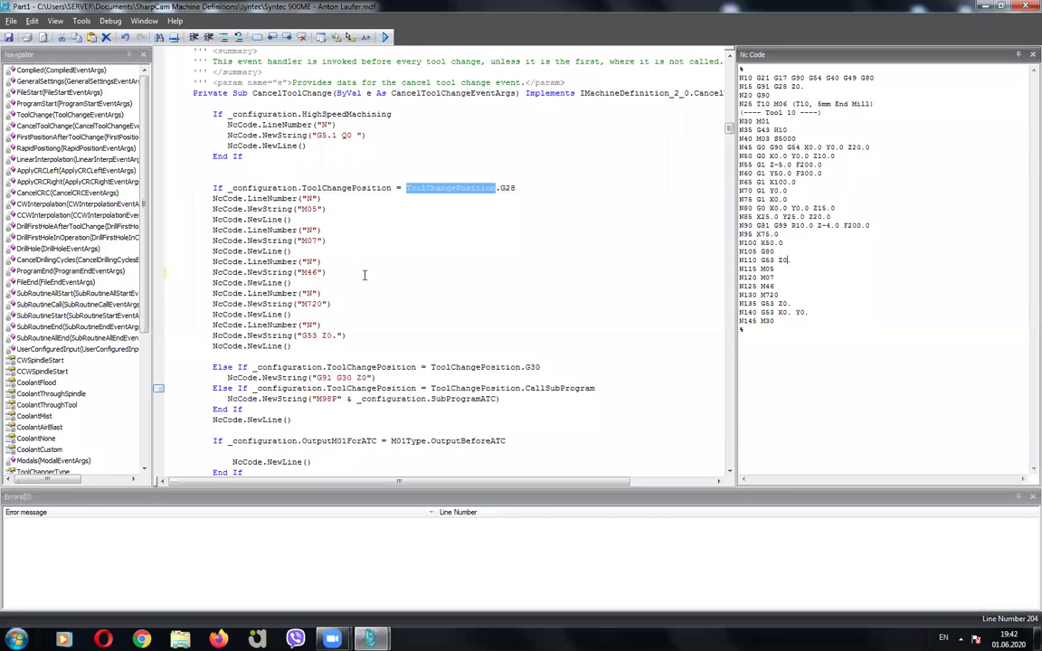
left_click(336, 313)
scroll(336, 310, "down", 5)
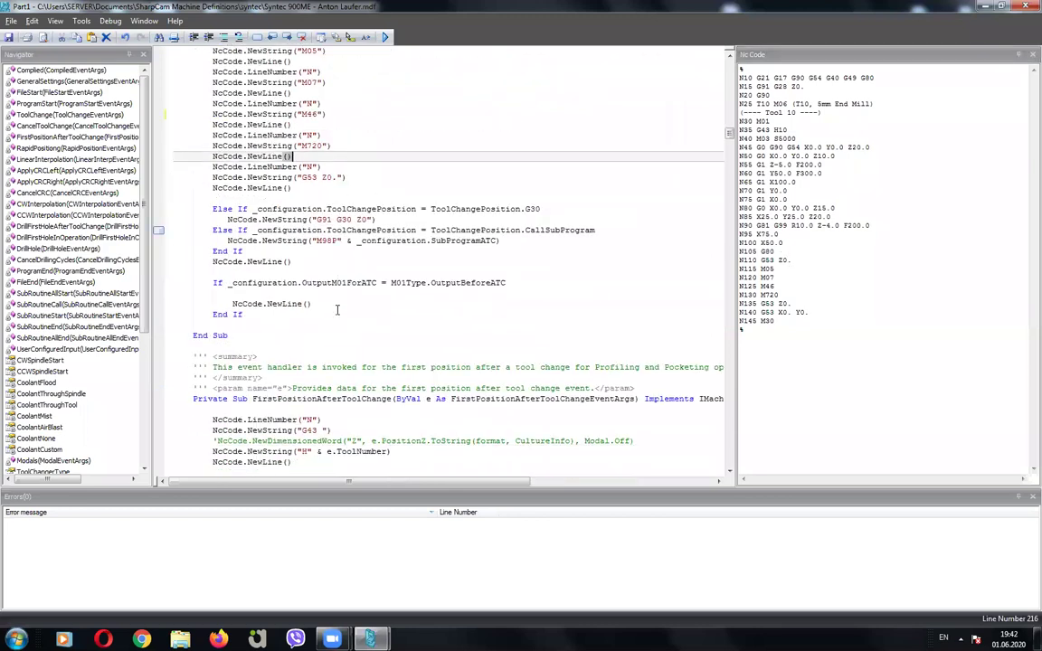
scroll(336, 309, "down", 3)
scroll(338, 305, "down", 3)
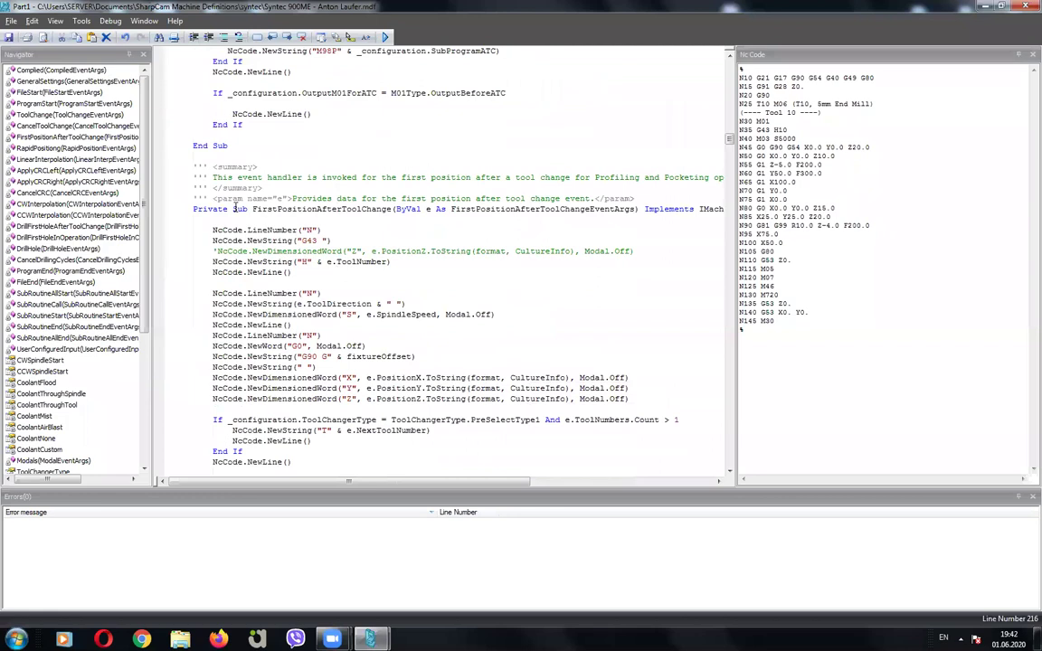
Step: Append test text 'fghkjkfghkgh' to the G43 string and run to see it in N35
double_click(295, 209)
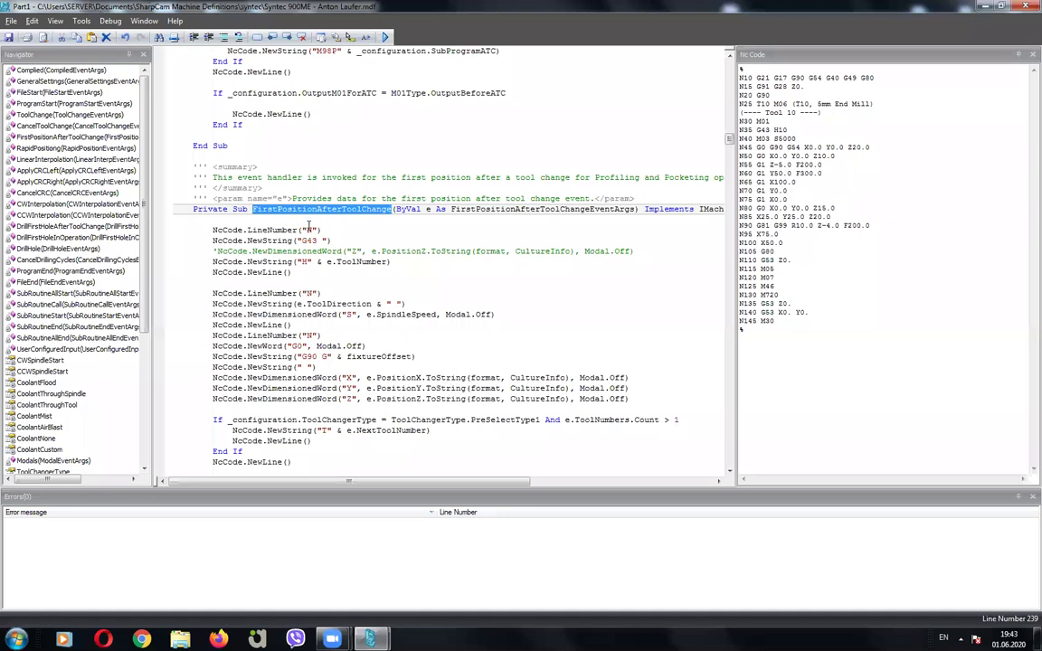
scroll(235, 212, "down", 2)
scroll(233, 181, "down", 1)
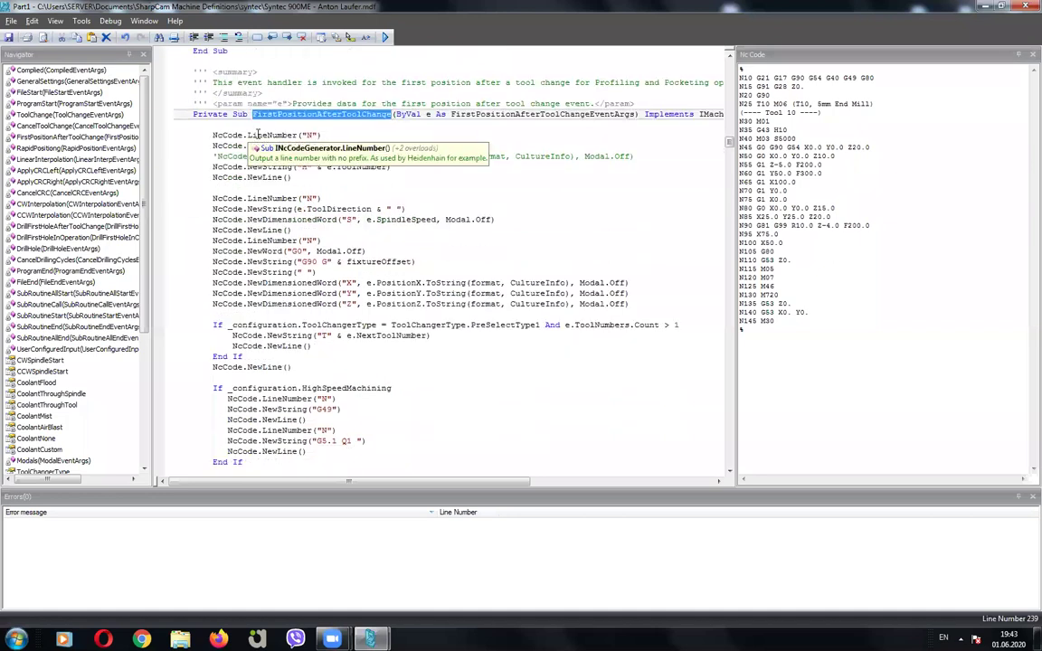
left_click(310, 134)
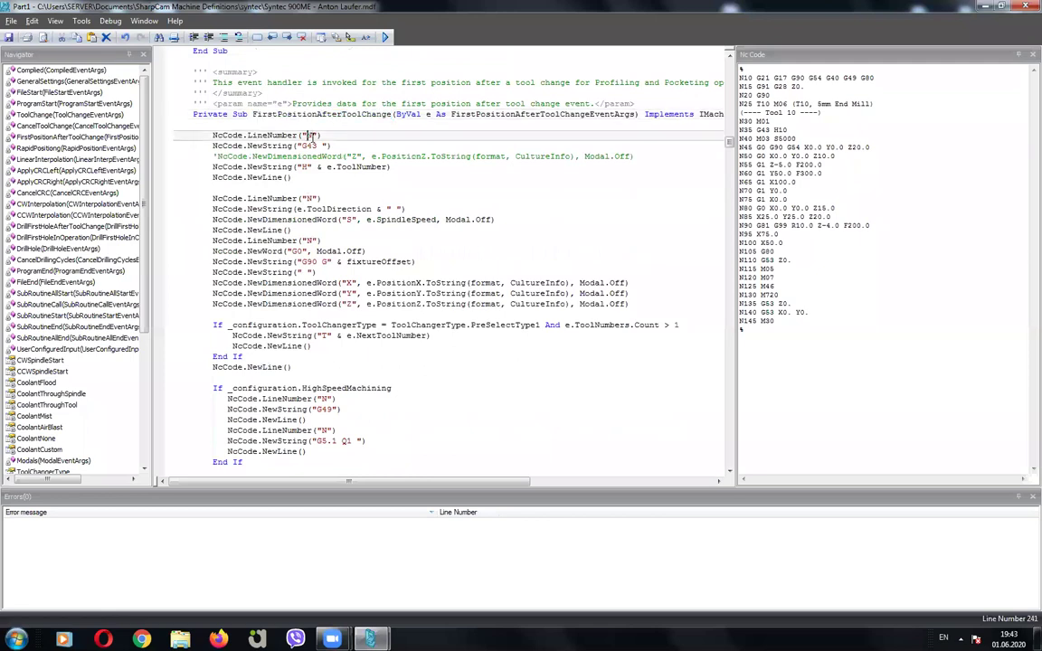
key("Down")
type("fghkjkfghkgh")
left_click(349, 36)
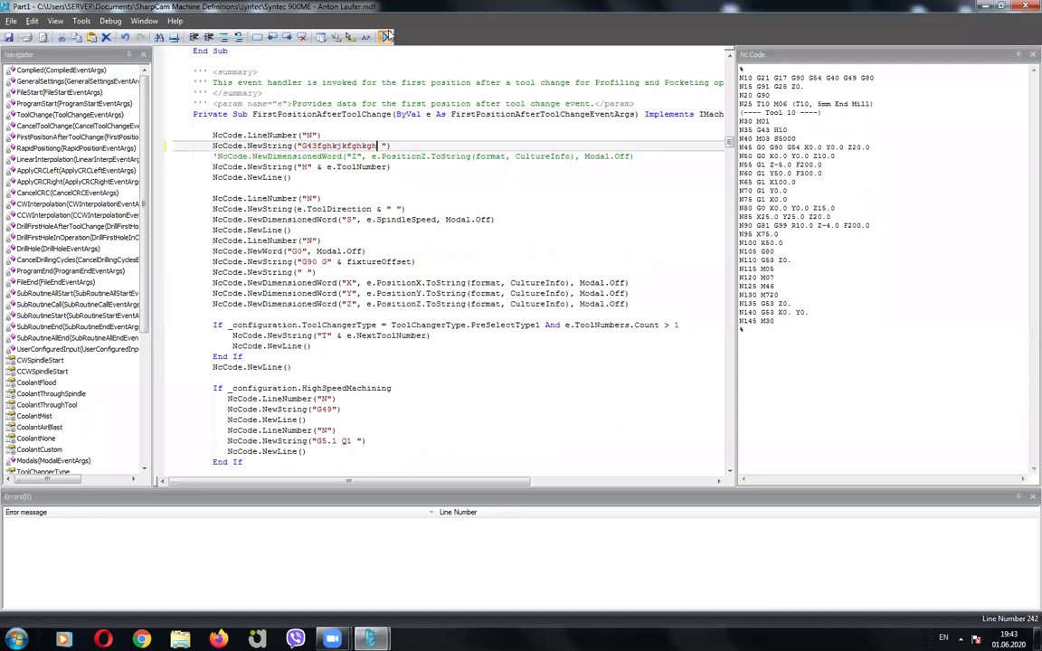
Step: Delete the test text so the string is plain G43, then go to the SharpCam part window
double_click(805, 129)
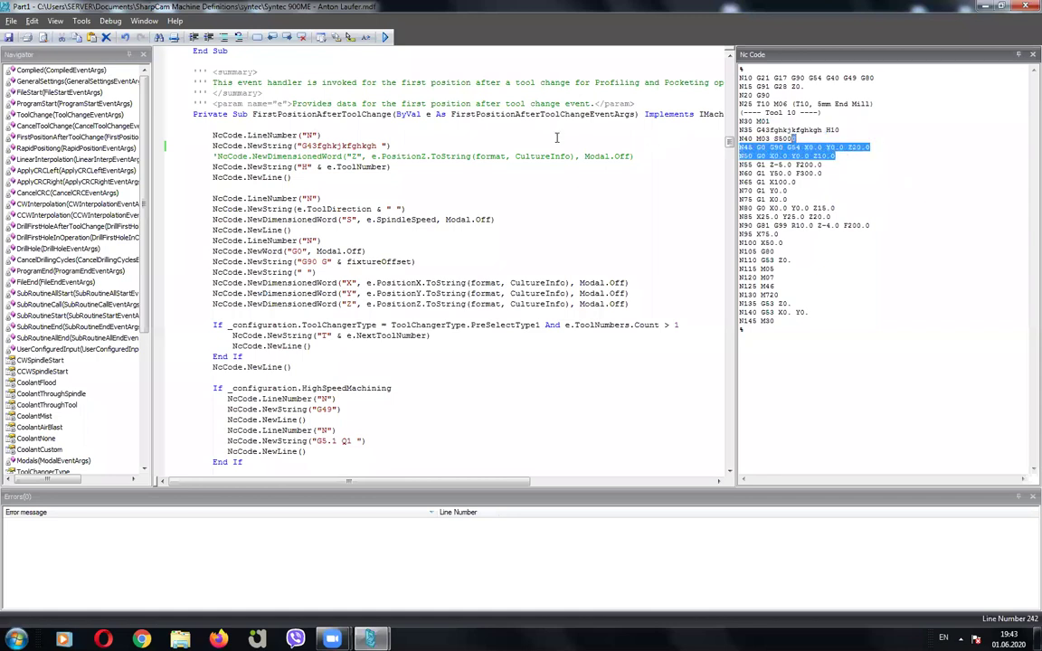
left_click_drag(376, 146, 324, 146)
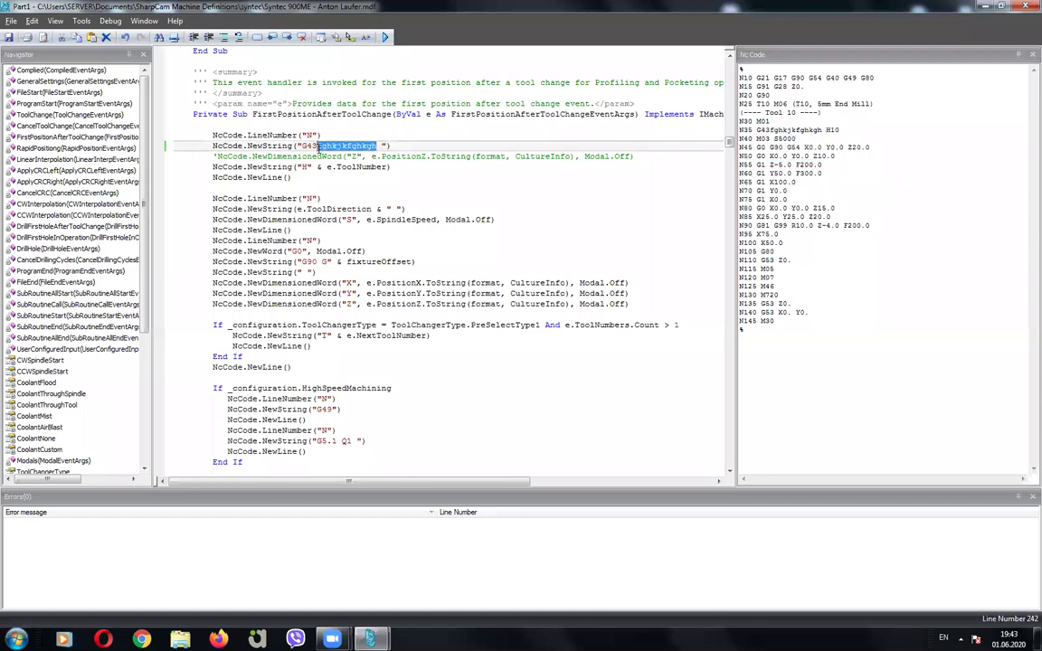
key("Delete")
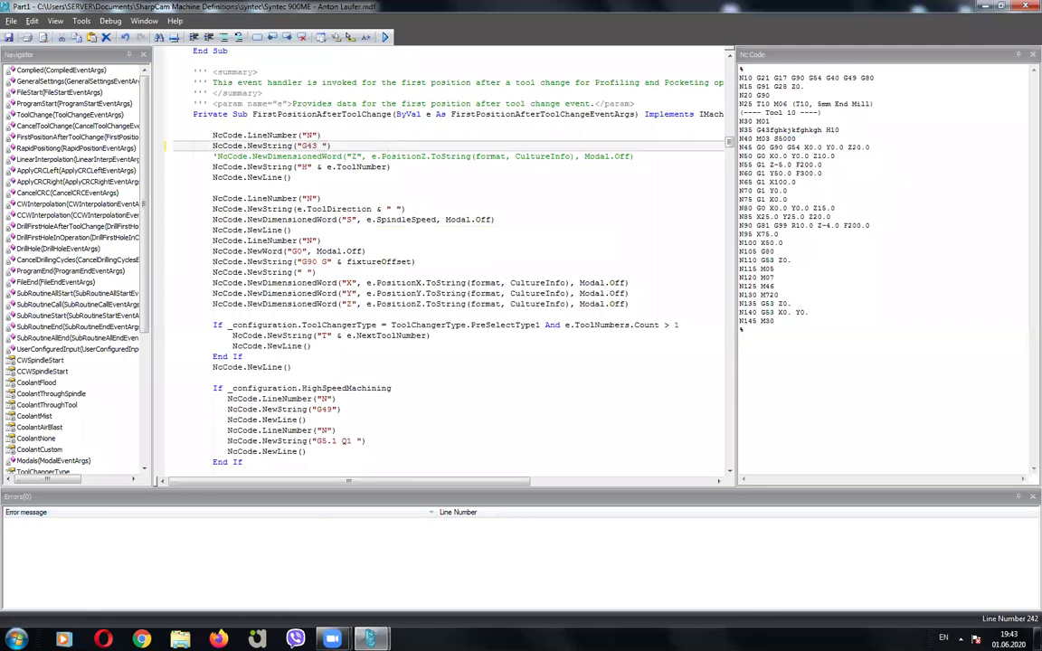
left_click(275, 511)
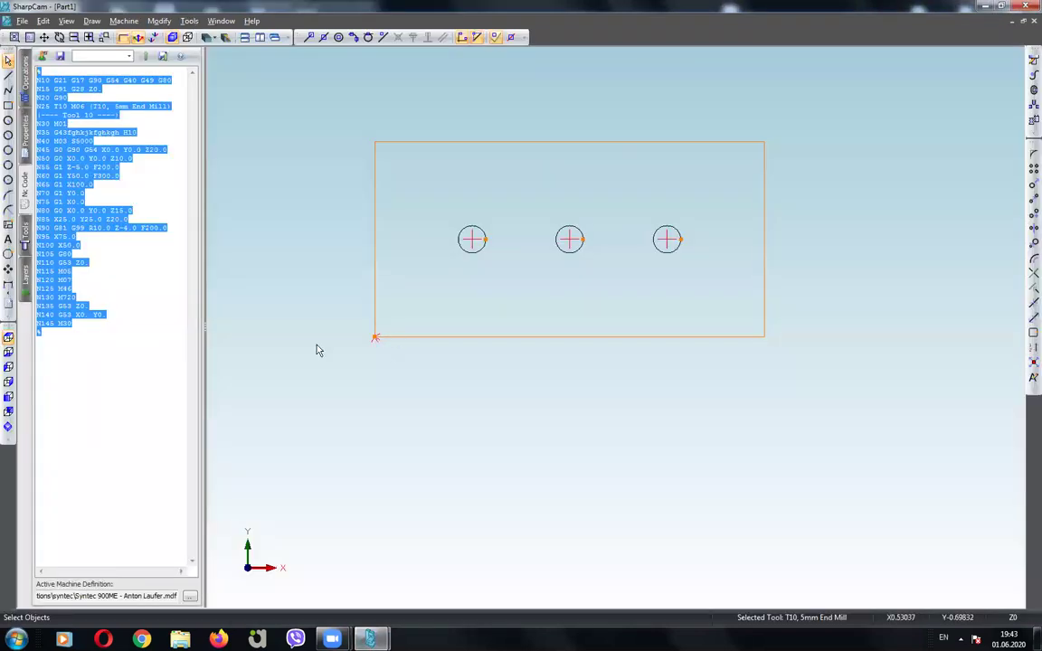
Step: Look over the generated NC code and rectangle outline, then return to Machine Developer
left_click(149, 329)
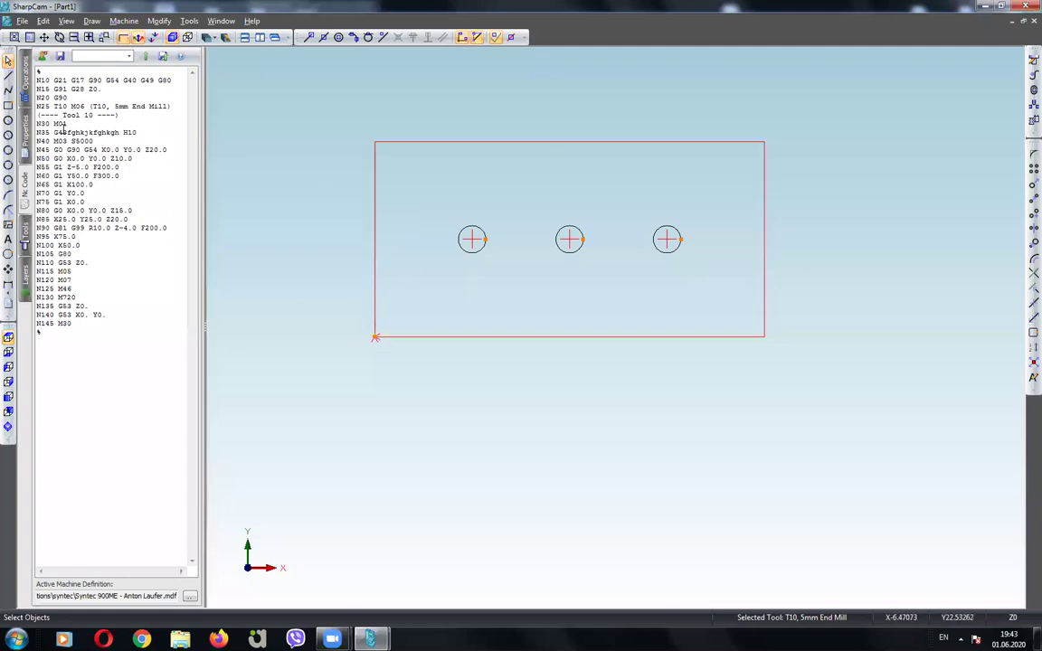
left_click_drag(125, 342, 41, 68)
left_click(136, 153)
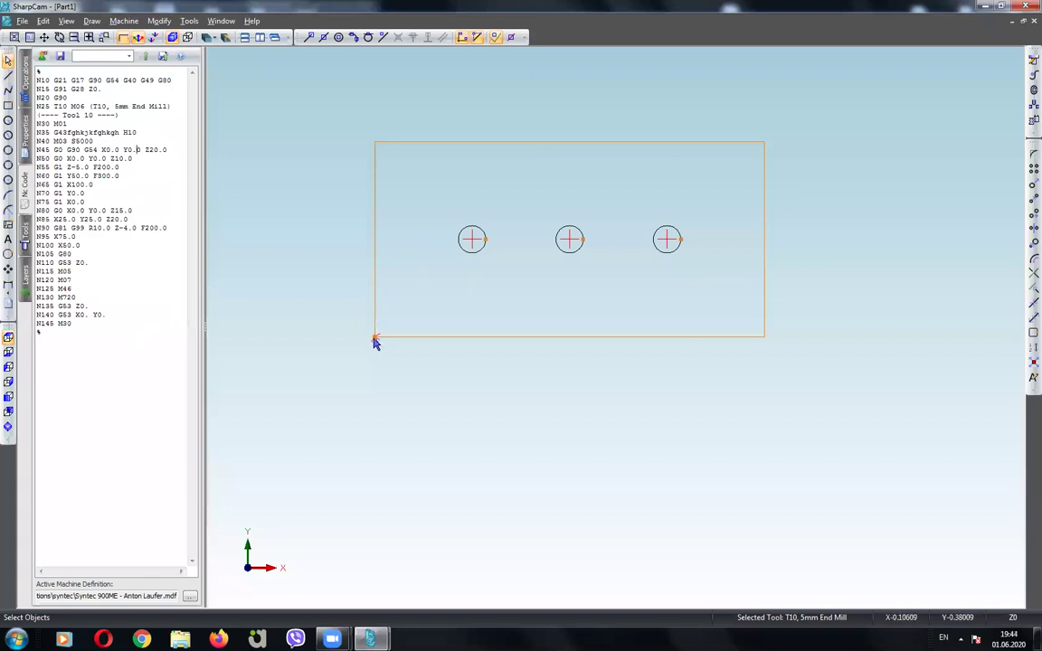
left_click(376, 341)
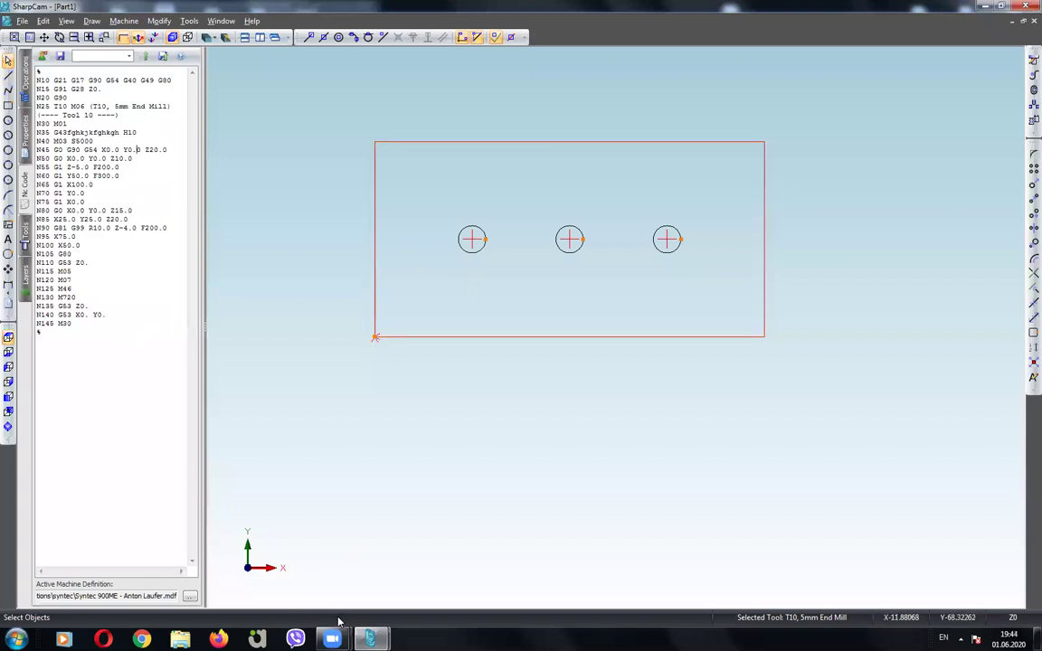
left_click(369, 638)
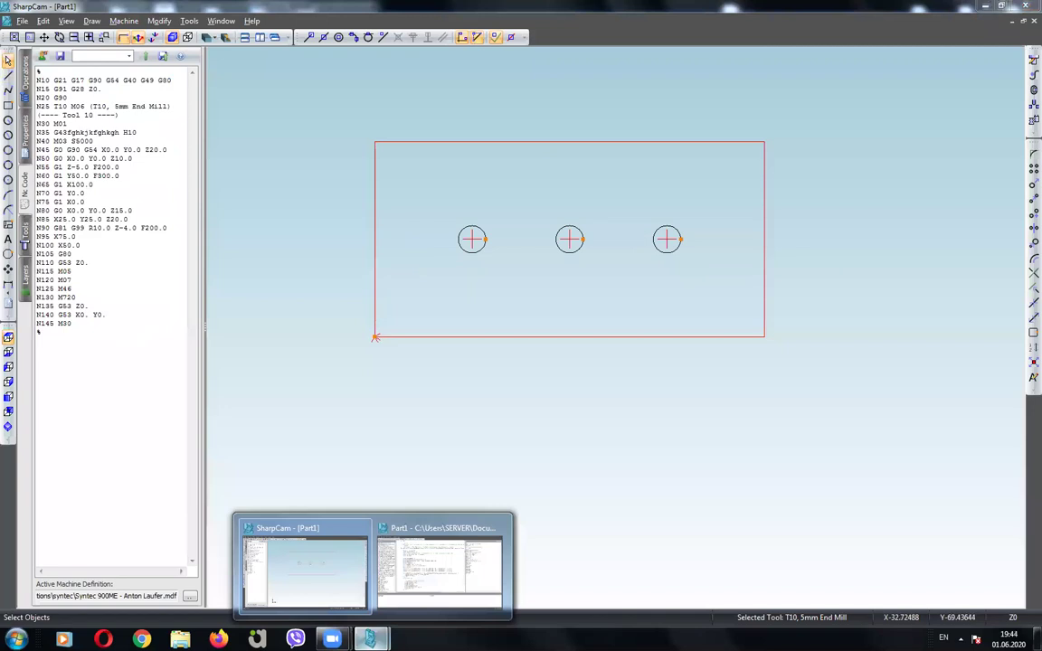
left_click(404, 597)
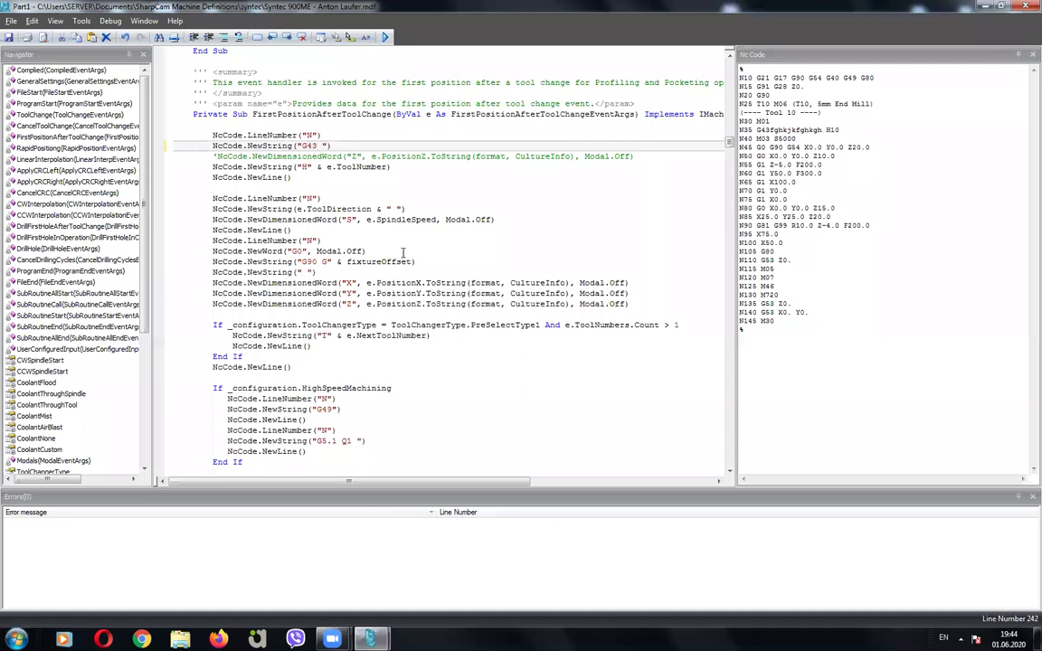
mouse_move(346, 283)
left_mouse_down()
mouse_move(355, 293)
mouse_move(347, 283)
left_mouse_up()
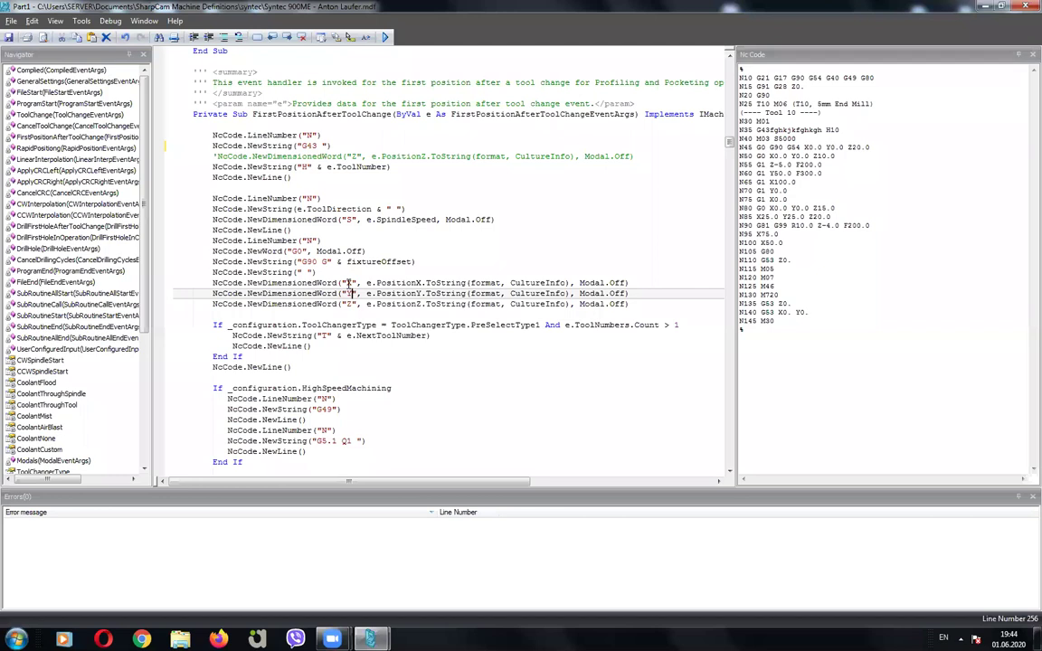
mouse_move(395, 283)
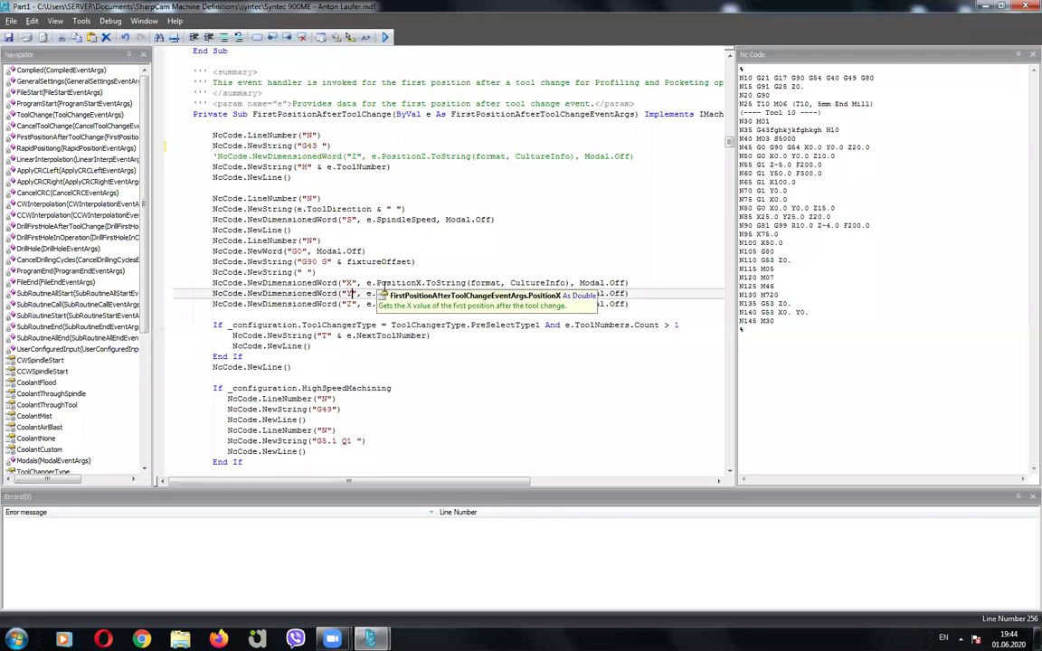
left_click(368, 282)
left_click_drag(368, 282, 419, 283)
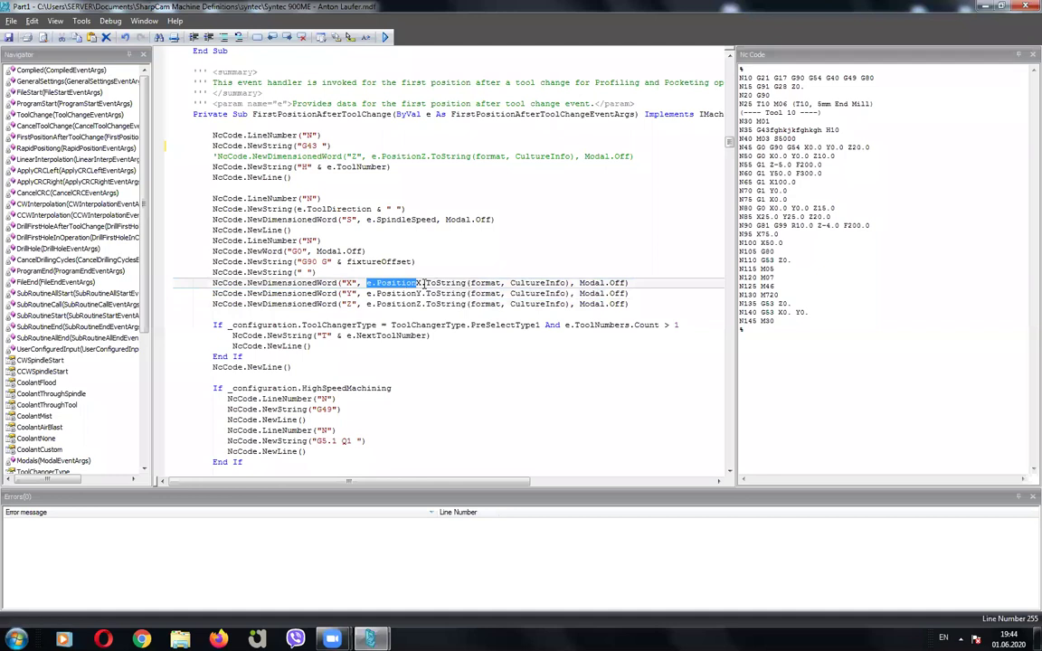
left_click(434, 284)
mouse_move(592, 283)
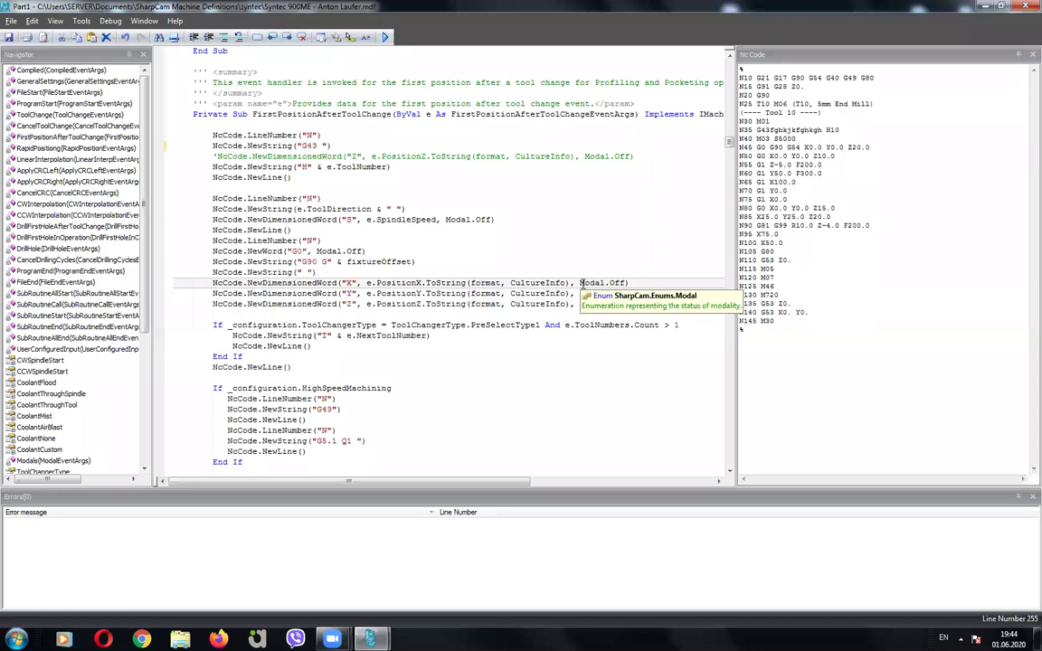
left_click_drag(580, 283, 624, 283)
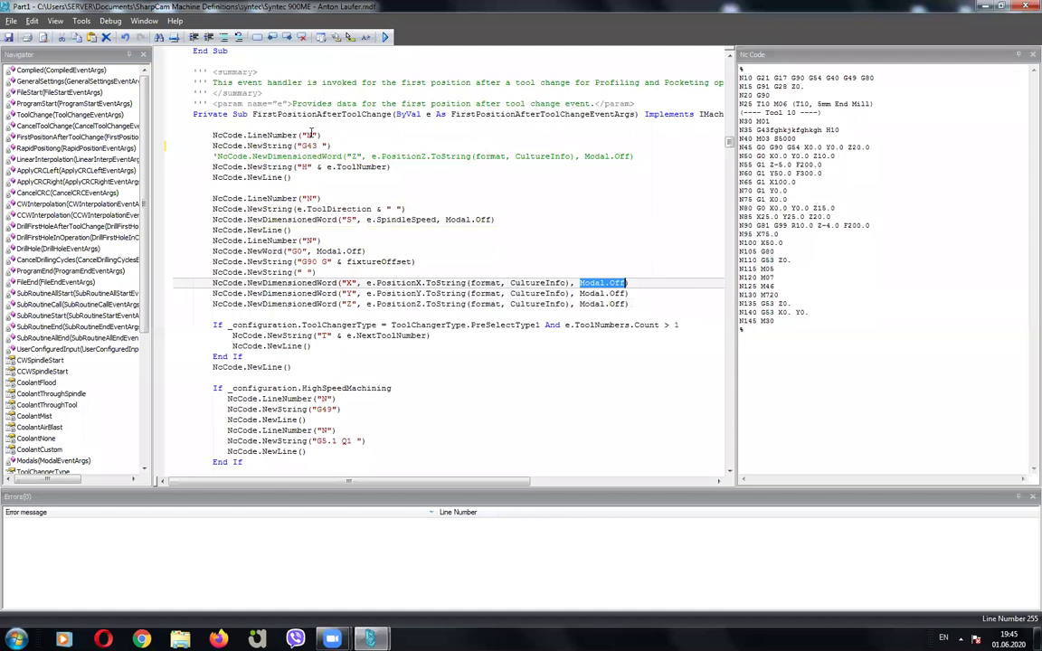
Step: Regenerate the NC output and confirm line N35 reads G43 H10
left_click(308, 134)
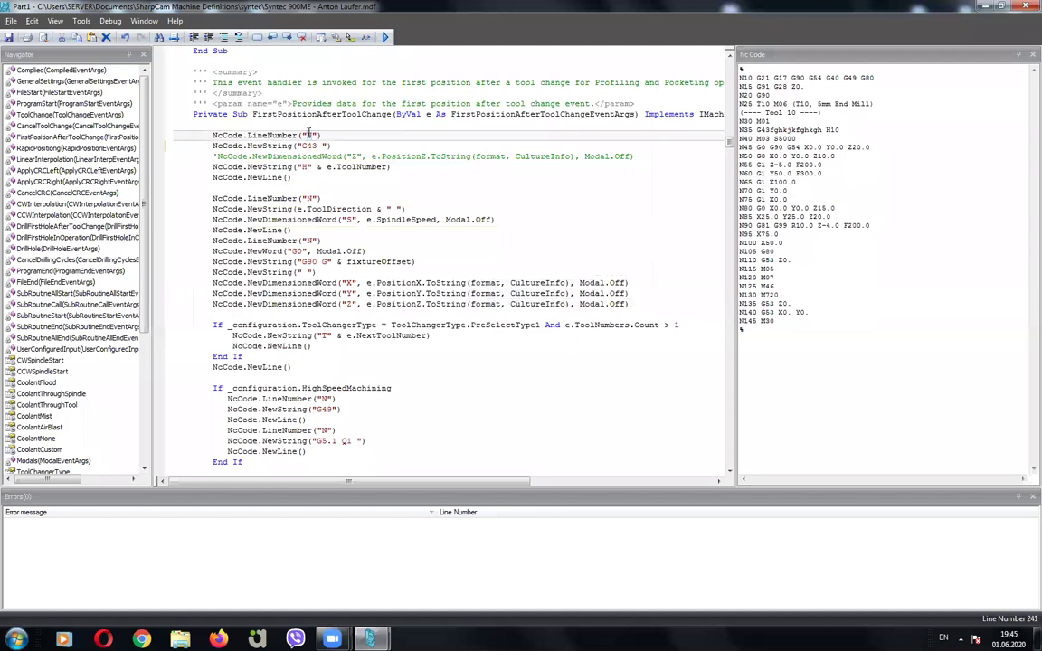
left_click(385, 38)
left_click(742, 127)
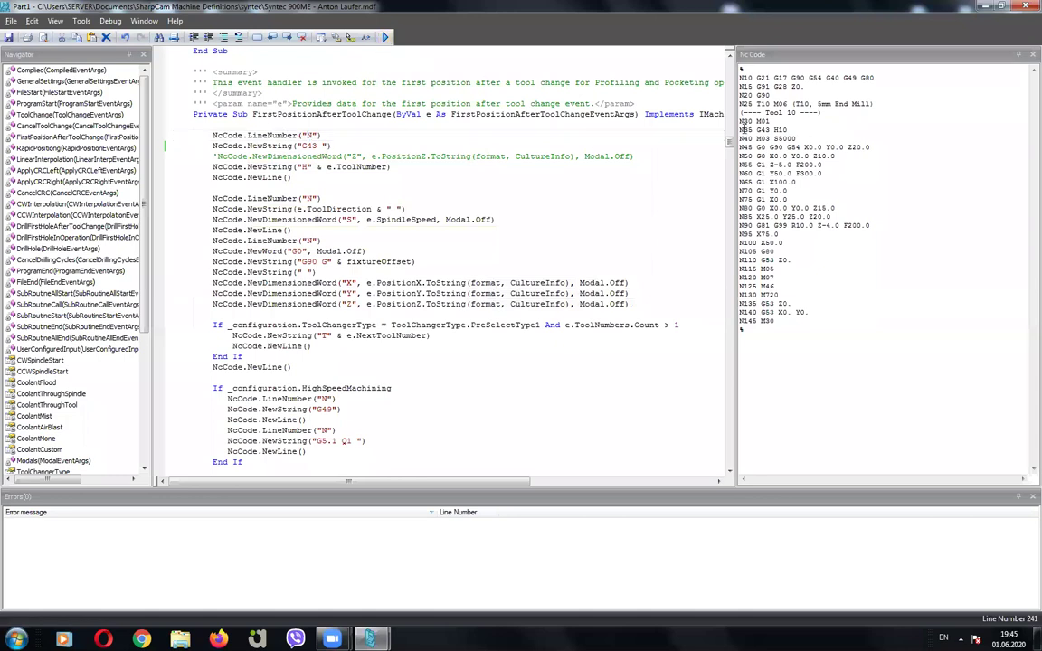
left_click_drag(739, 129, 750, 132)
double_click(750, 132)
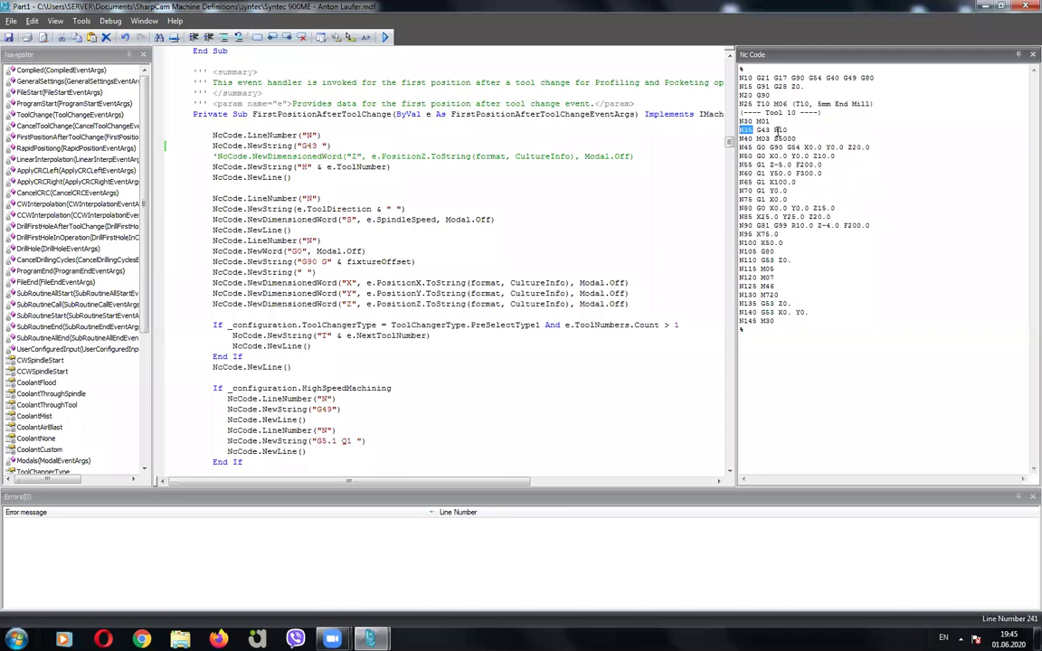
left_click(322, 145)
Step: Remove the trailing space after G43 in its string and rerun
left_click(294, 132)
key("BackSpace")
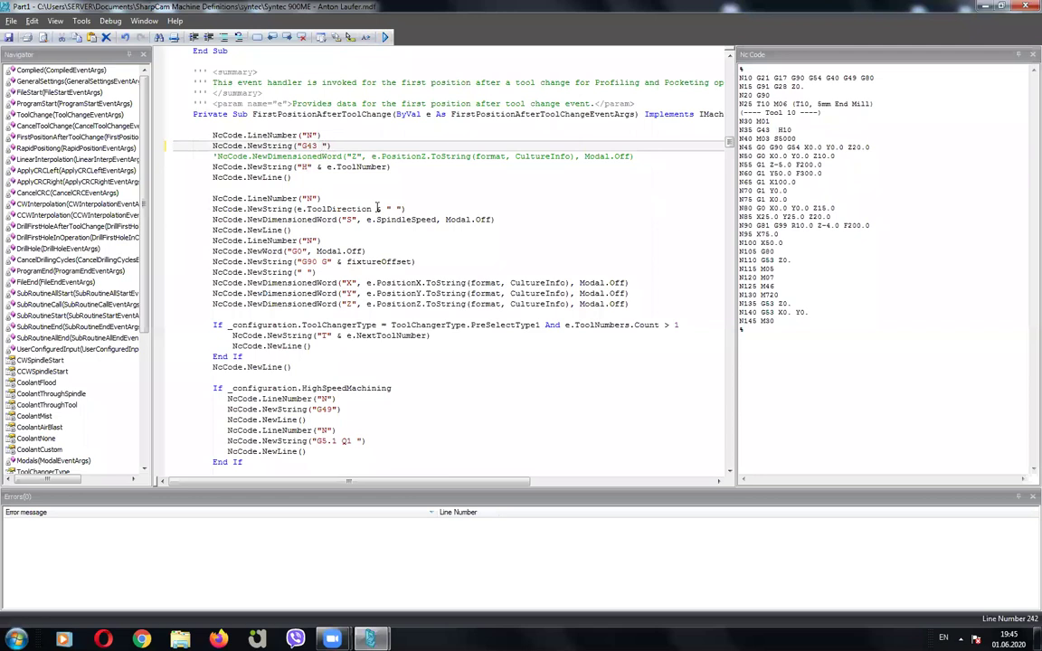
left_click(343, 36)
Step: Uncomment the Z word line using e.PositionZ and regenerate so N35 shows G43 Z20.0 H10
left_click(323, 156)
left_click_drag(323, 157, 358, 157)
left_click(425, 167)
left_click(422, 156)
type("Z")
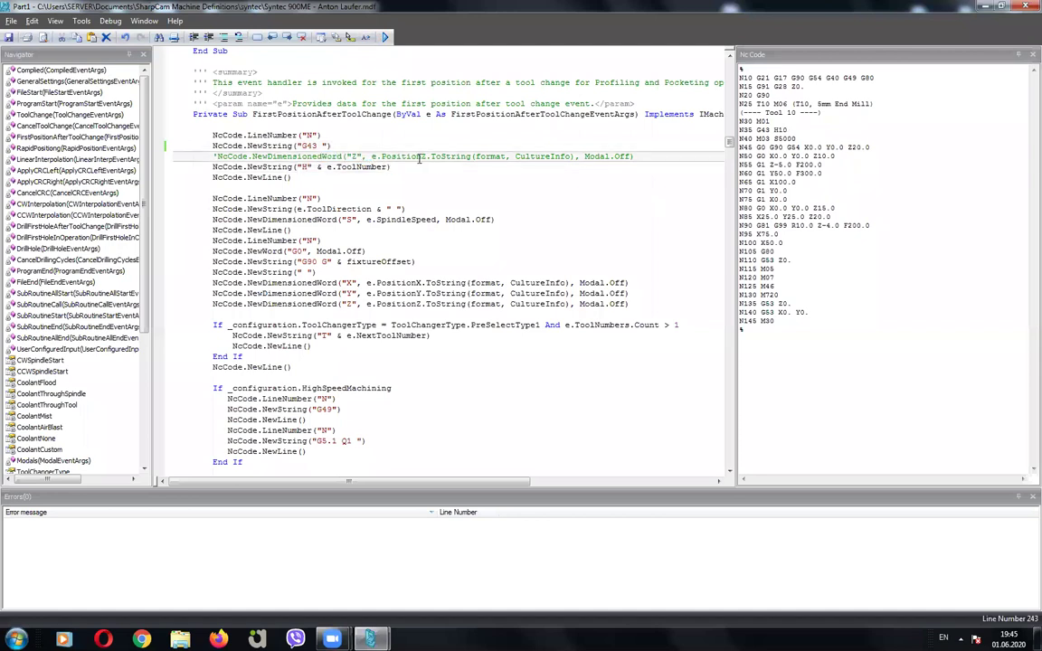
left_click(216, 156)
key("BackSpace")
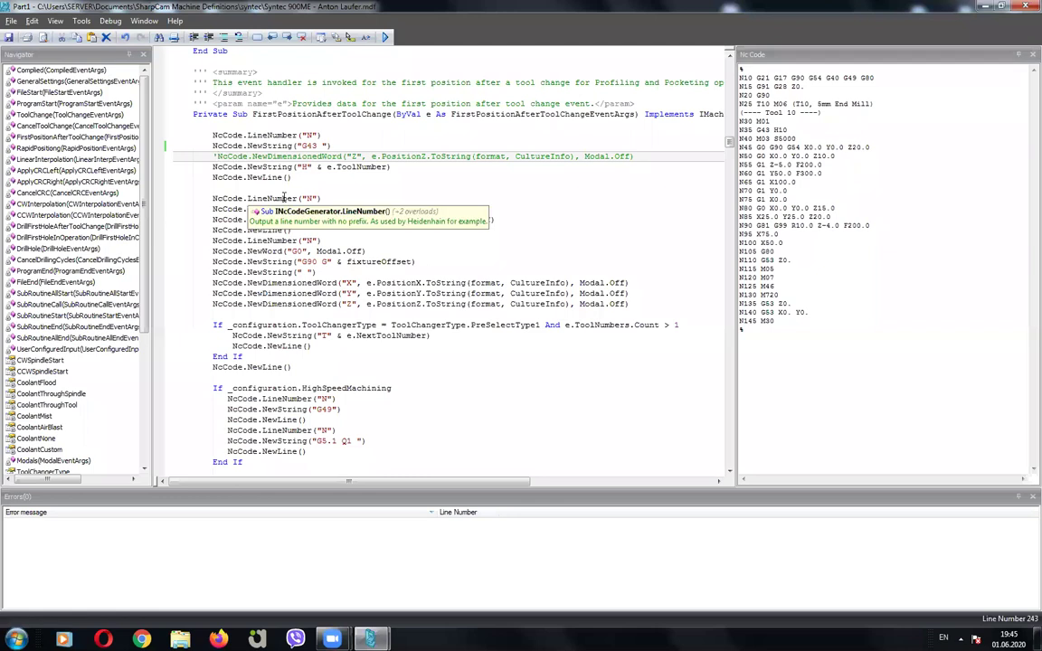
left_click(386, 37)
left_click_drag(795, 133, 773, 131)
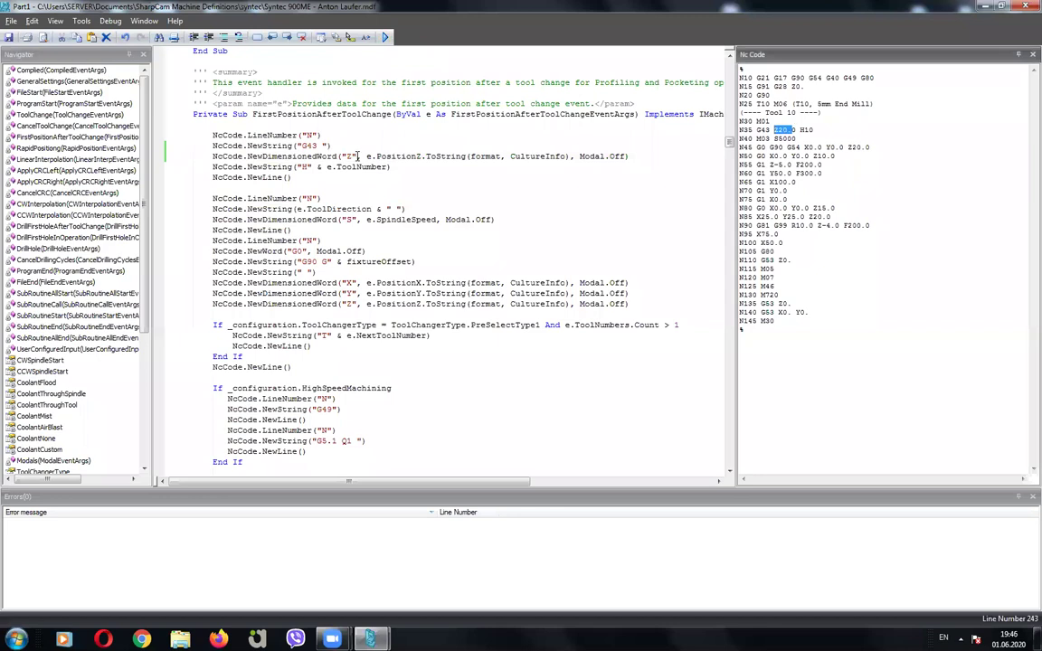
double_click(398, 157)
mouse_move(291, 156)
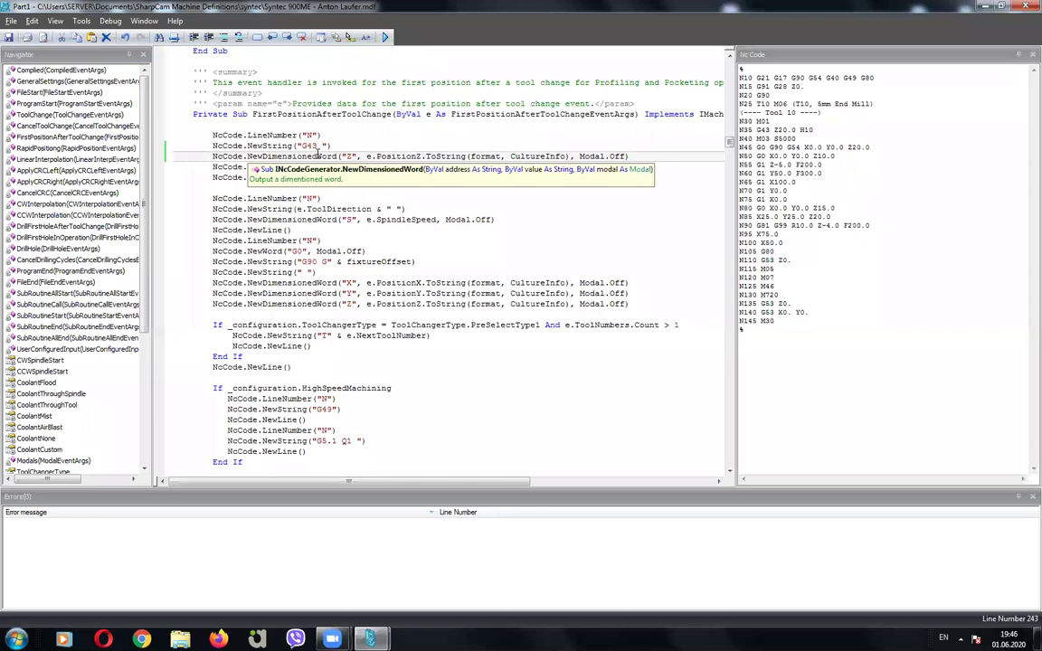
left_click(355, 156)
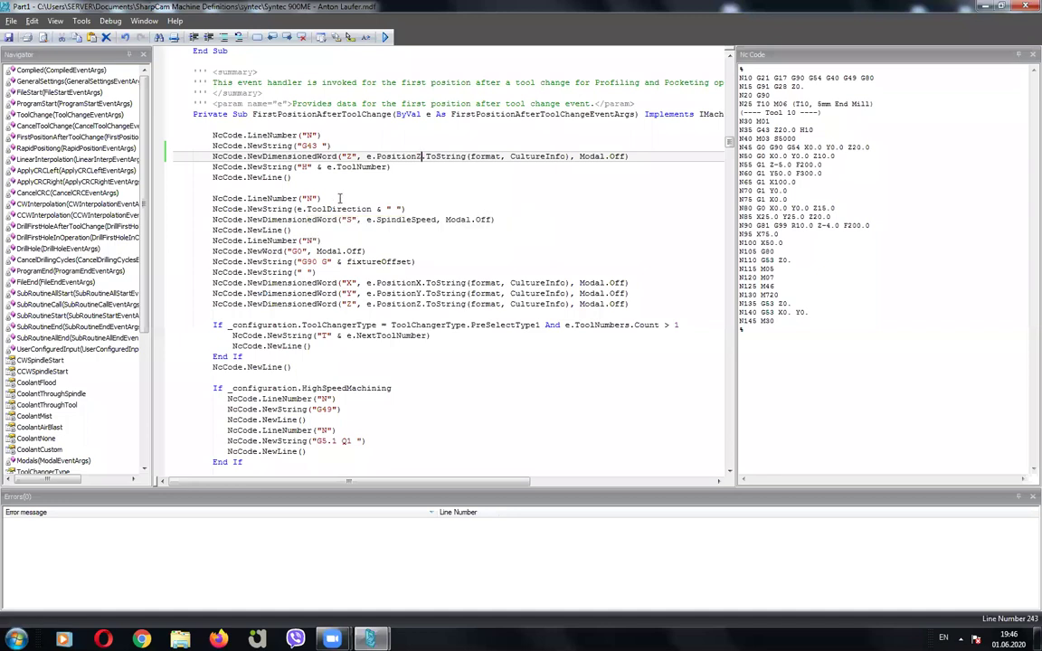
scroll(340, 198, "down", 2)
scroll(340, 198, "down", 3)
scroll(340, 198, "down", 2)
scroll(341, 198, "down", 1)
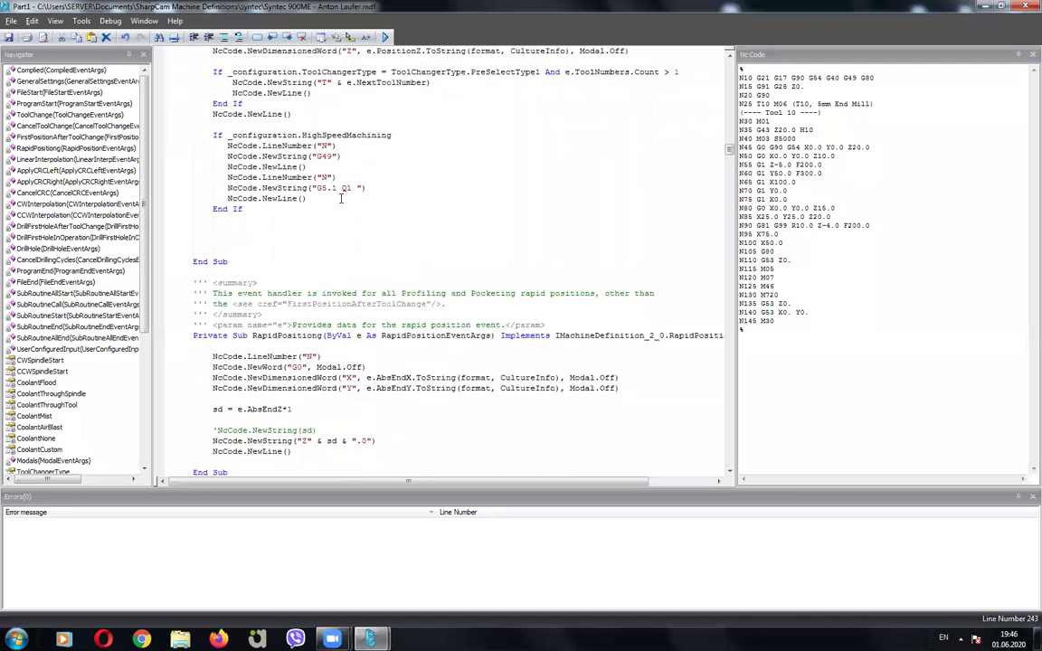
scroll(298, 362, "down", 1)
scroll(334, 395, "down", 3)
scroll(334, 395, "down", 4)
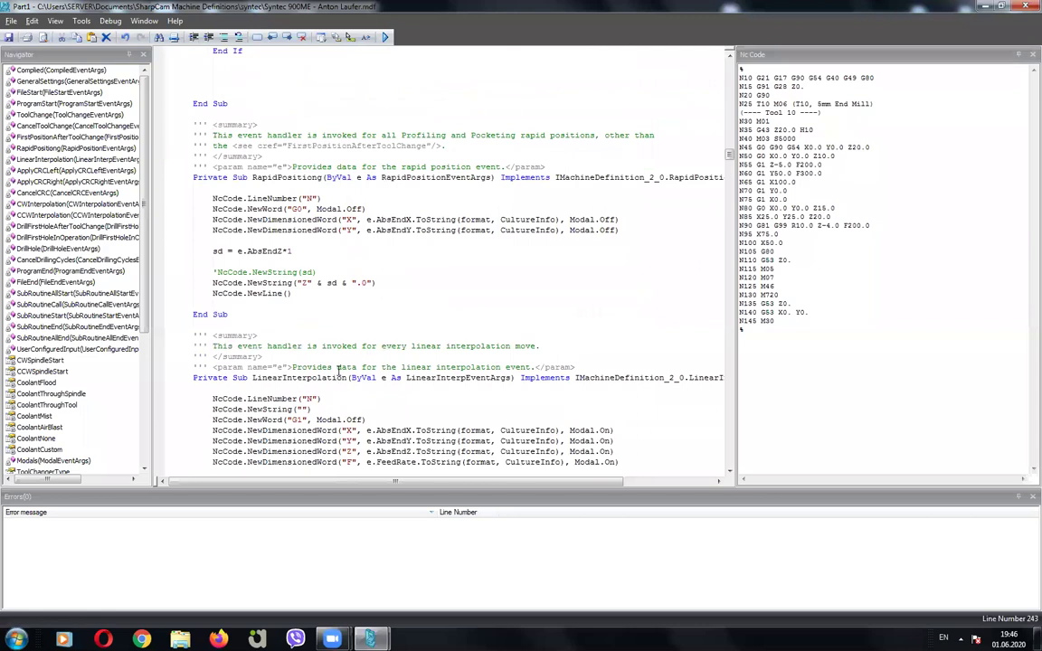
scroll(340, 371, "up", 1)
scroll(337, 362, "up", 10)
scroll(337, 361, "up", 4)
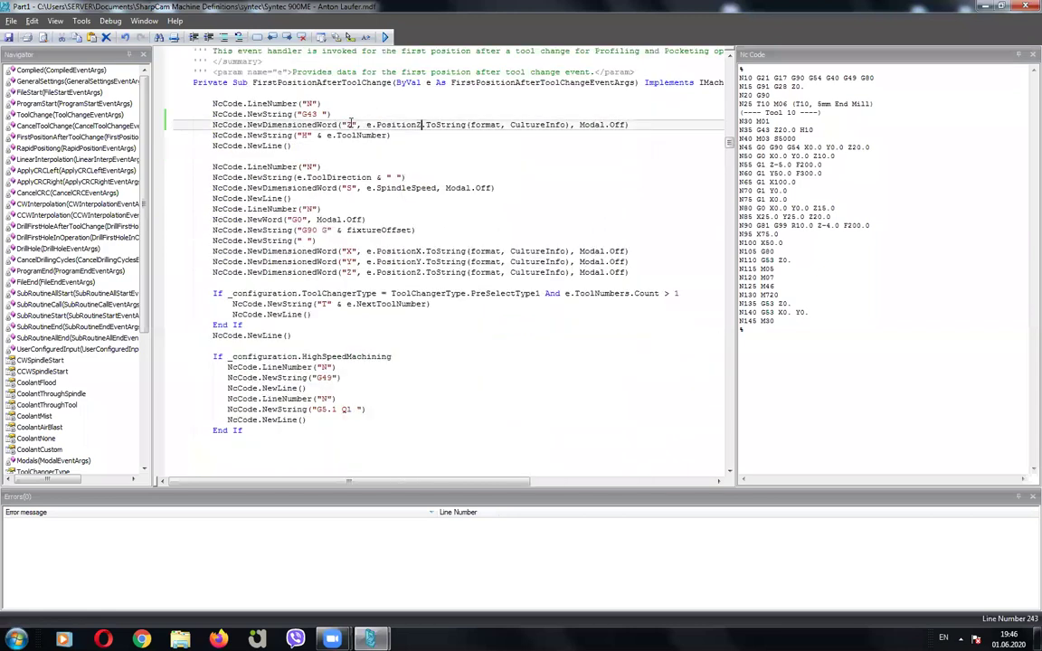
left_click_drag(342, 123, 354, 122)
left_click(362, 125)
double_click(379, 177)
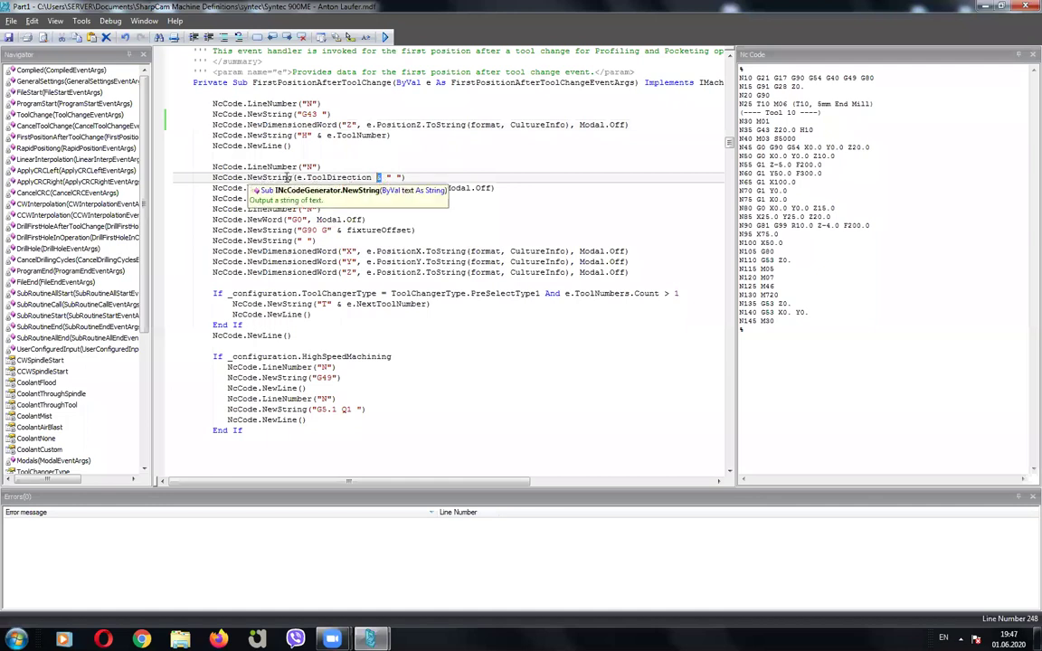
double_click(291, 178)
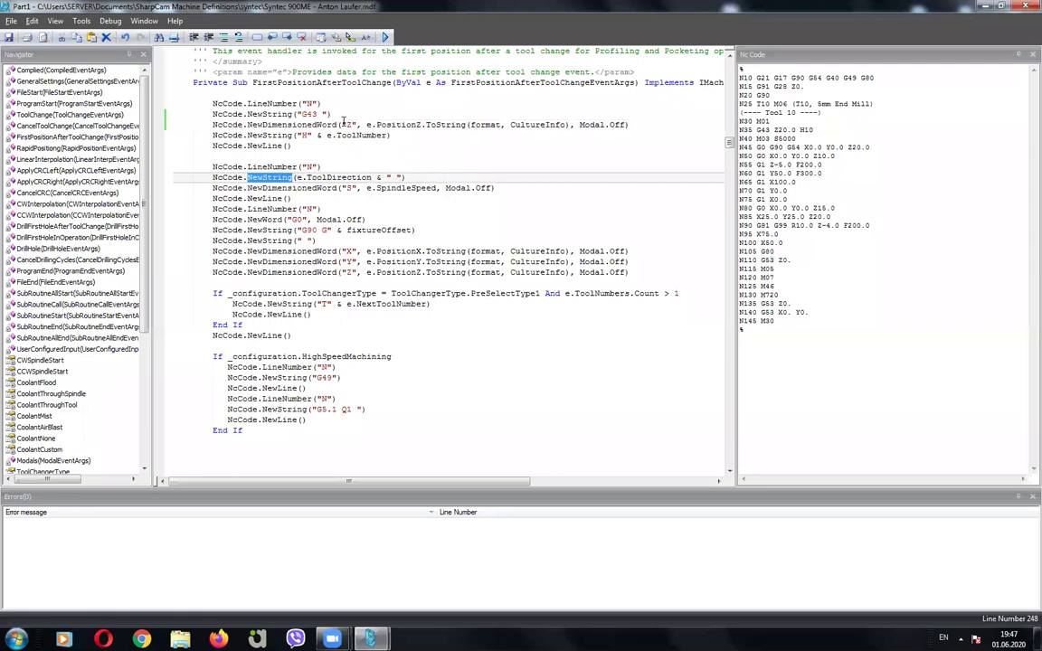
left_click_drag(342, 124, 212, 125)
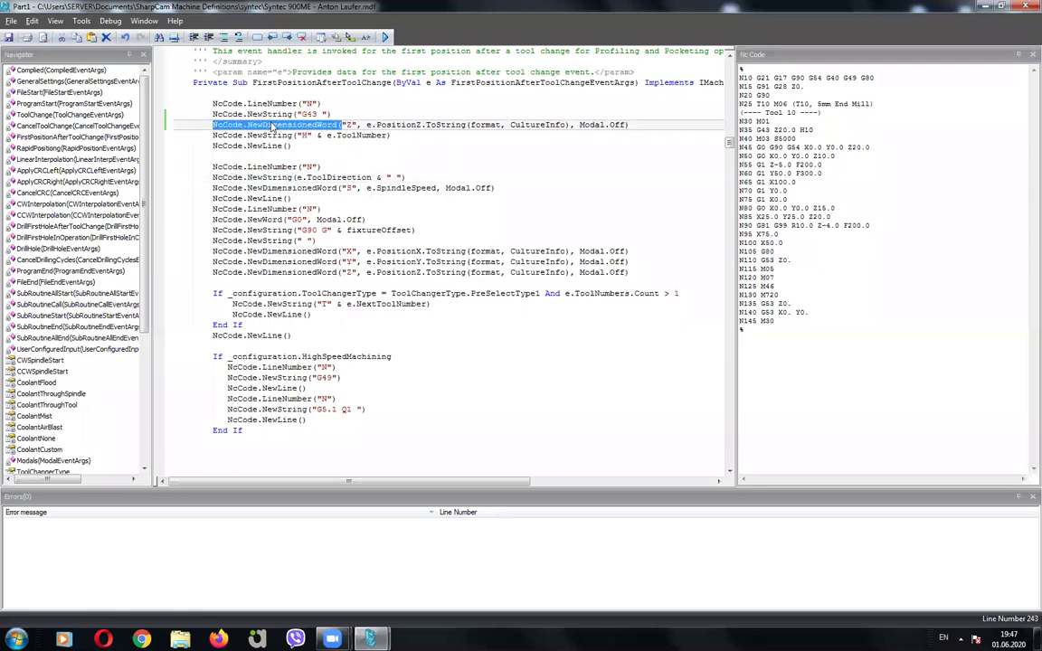
left_click(272, 125)
left_click_drag(342, 124, 358, 124)
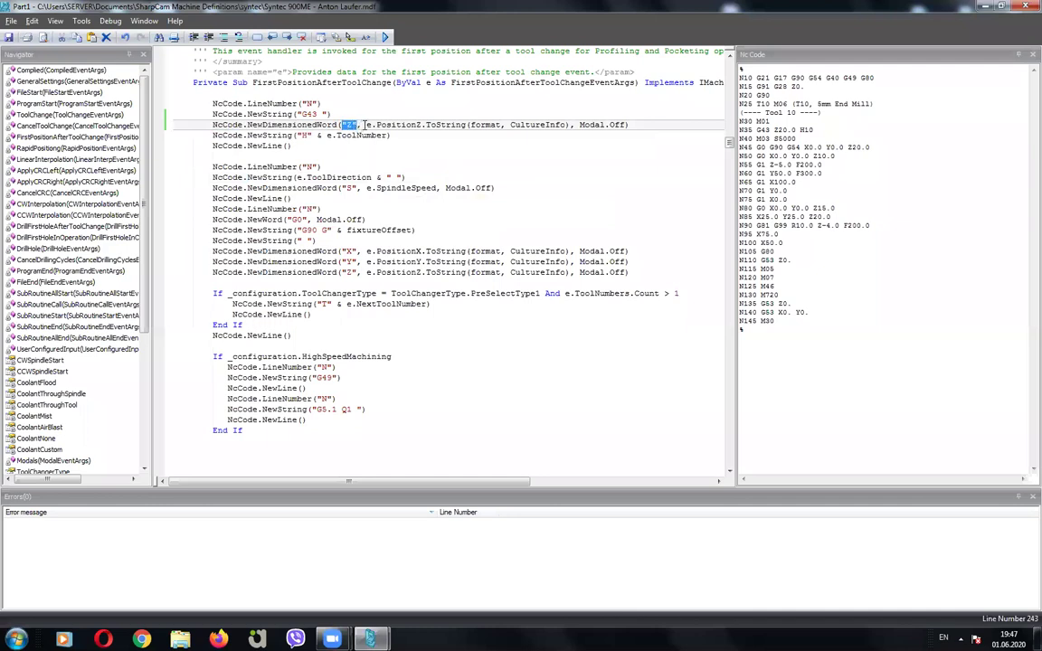
double_click(368, 124)
left_click_drag(467, 133, 567, 127)
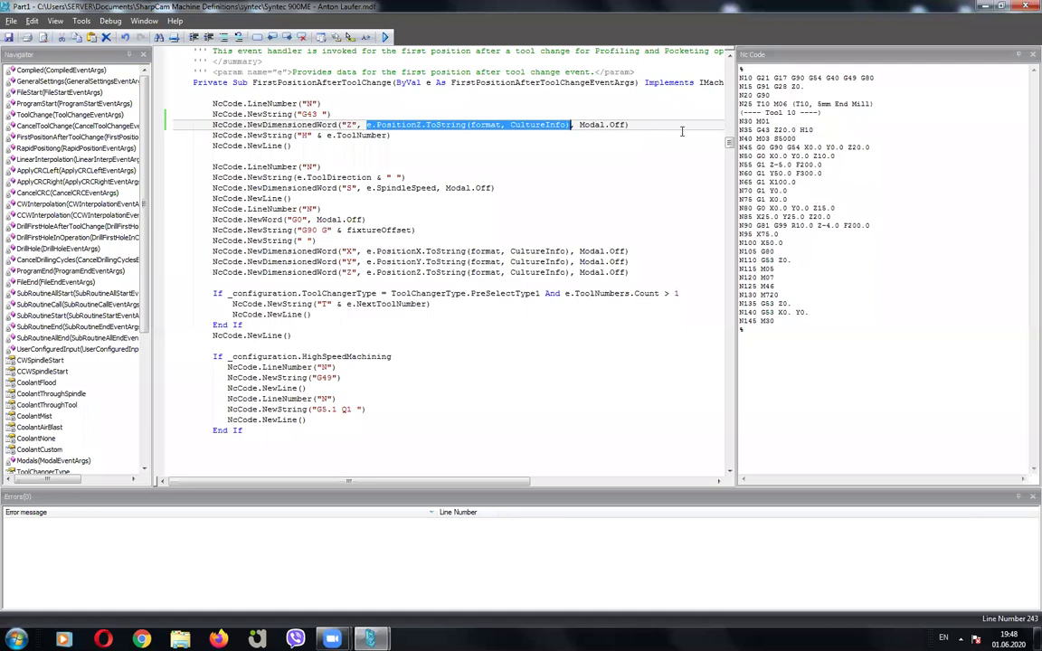
left_click_drag(579, 125, 624, 125)
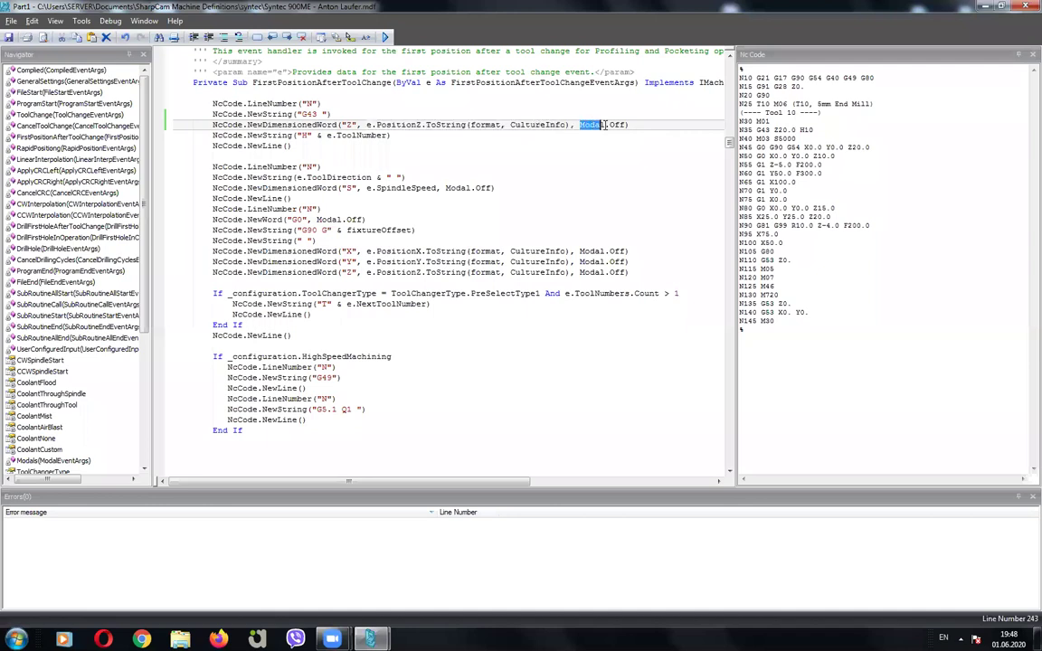
left_click(626, 124)
type(")")
key("BackSpace")
key("BackSpace")
key("BackSpace")
key("ctrl+space")
key("Down")
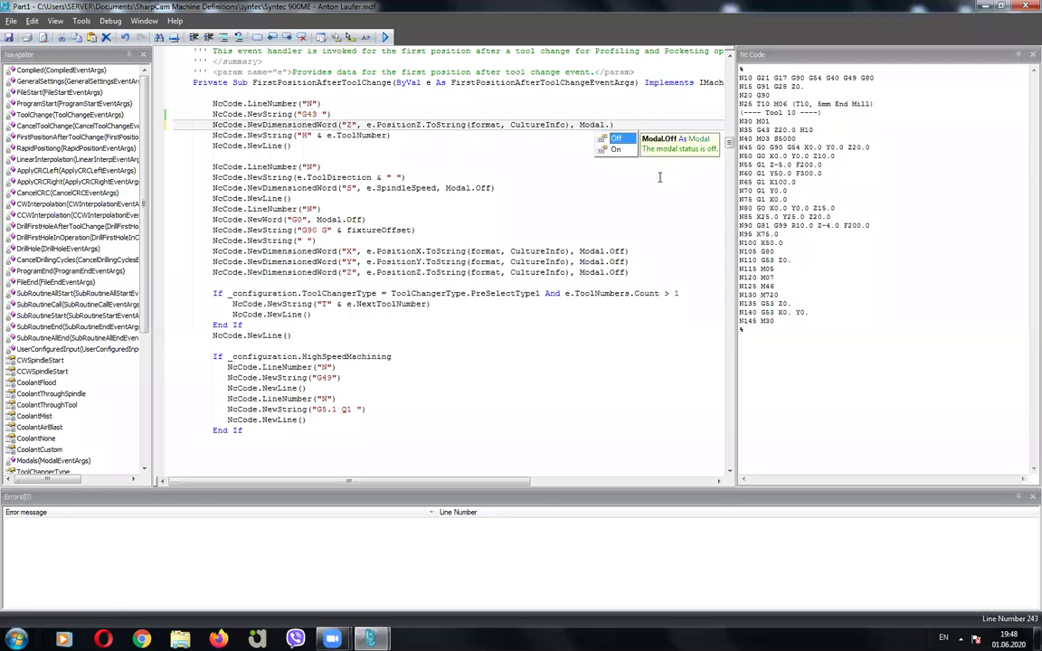
key("Return")
left_click(612, 155)
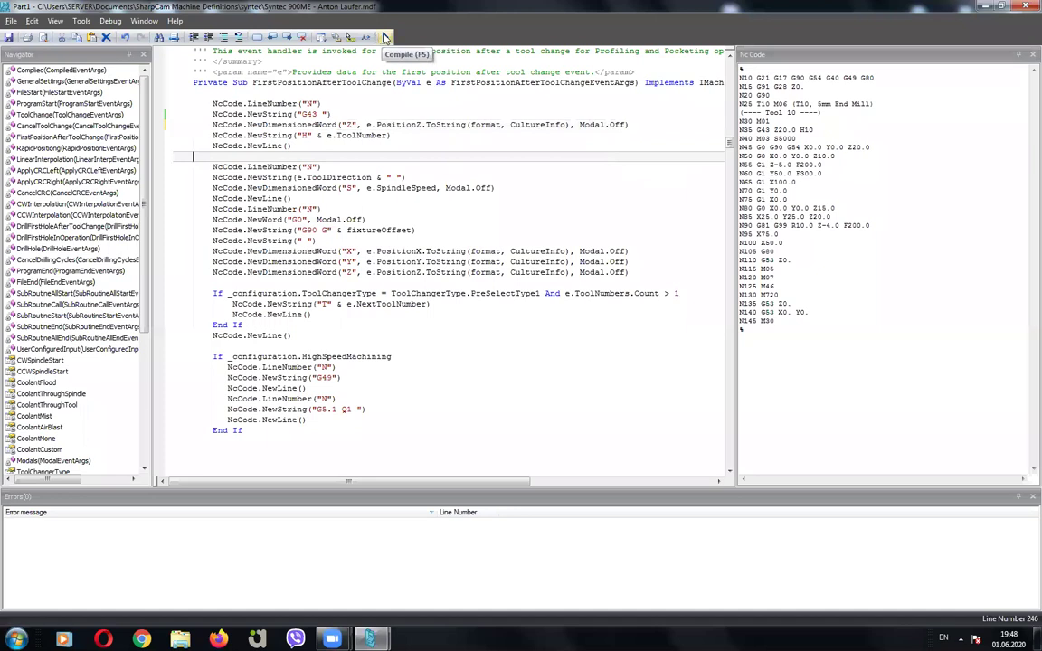
Step: Change the G43 Z word's Modal.Off to Modal.On and compile the definition
left_click(622, 124)
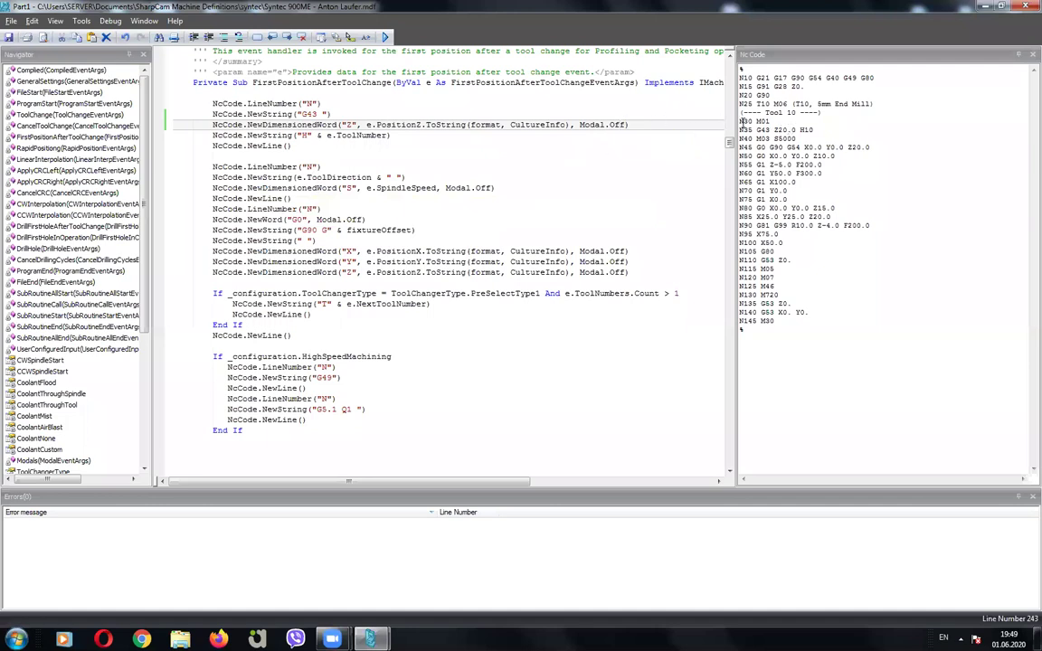
double_click(776, 129)
left_click(779, 121)
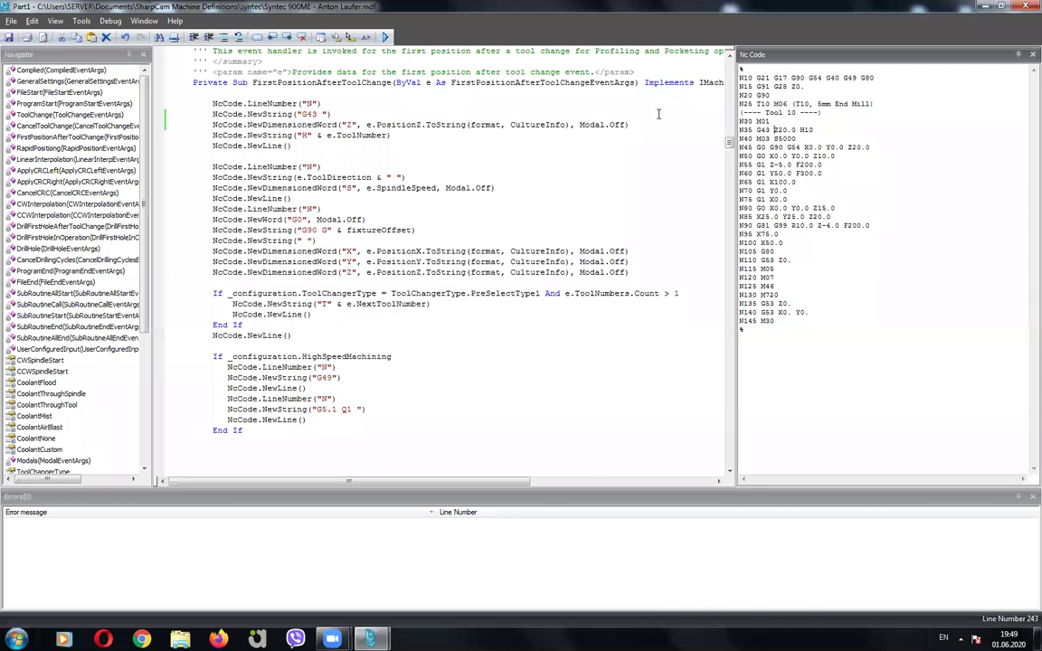
double_click(616, 125)
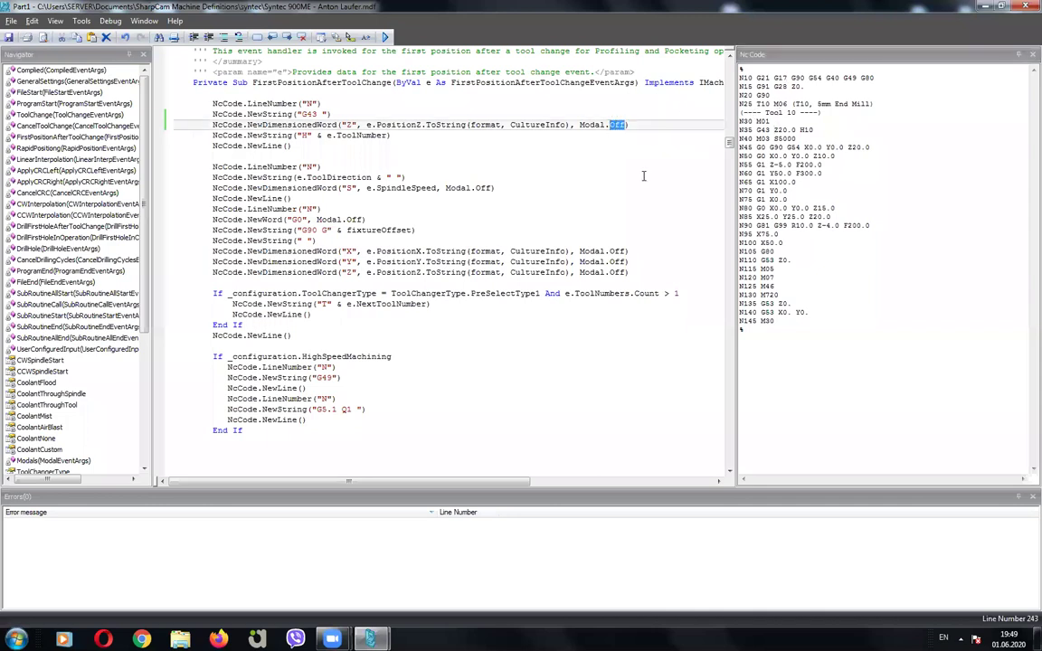
type("On")
left_click(384, 38)
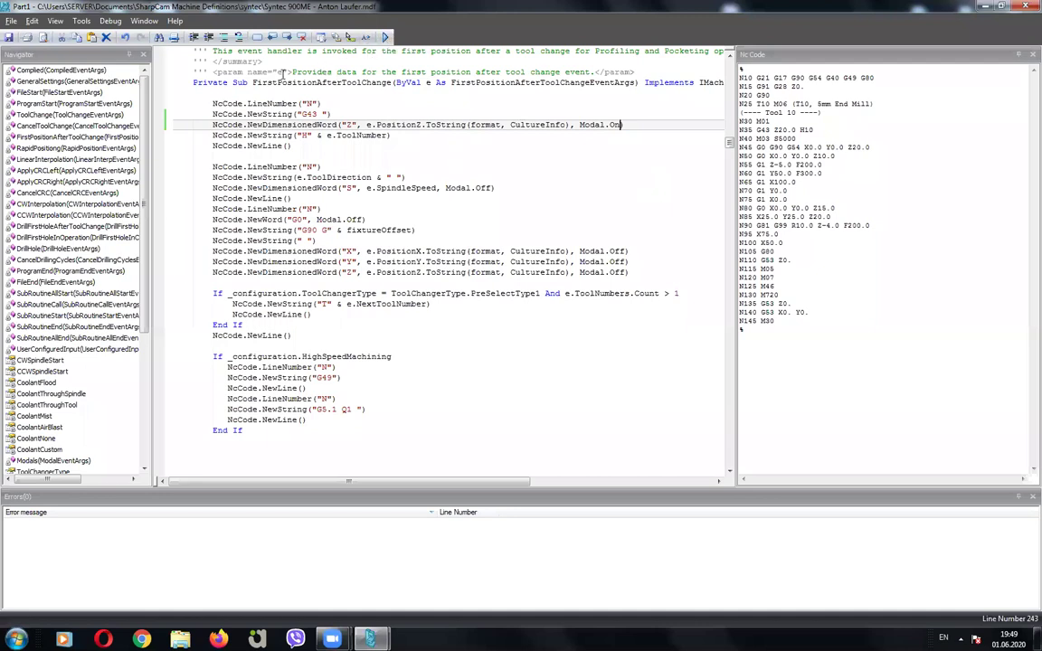
Step: Review the FirstPositionAfterToolChange sub name and check the system sound volume
left_click_drag(253, 83, 371, 82)
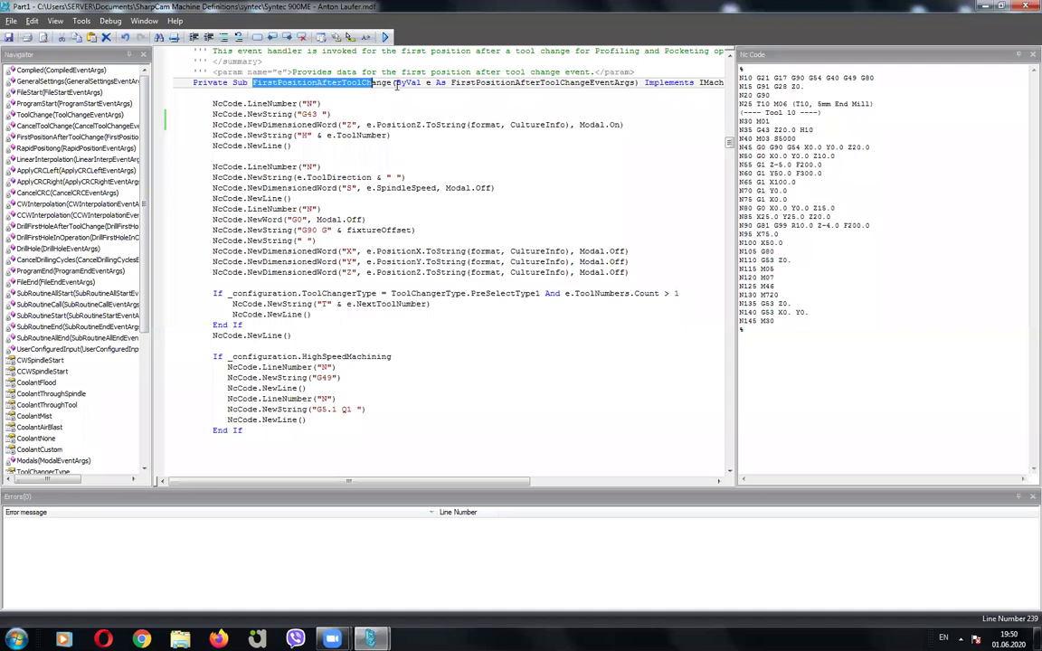
left_click(395, 83)
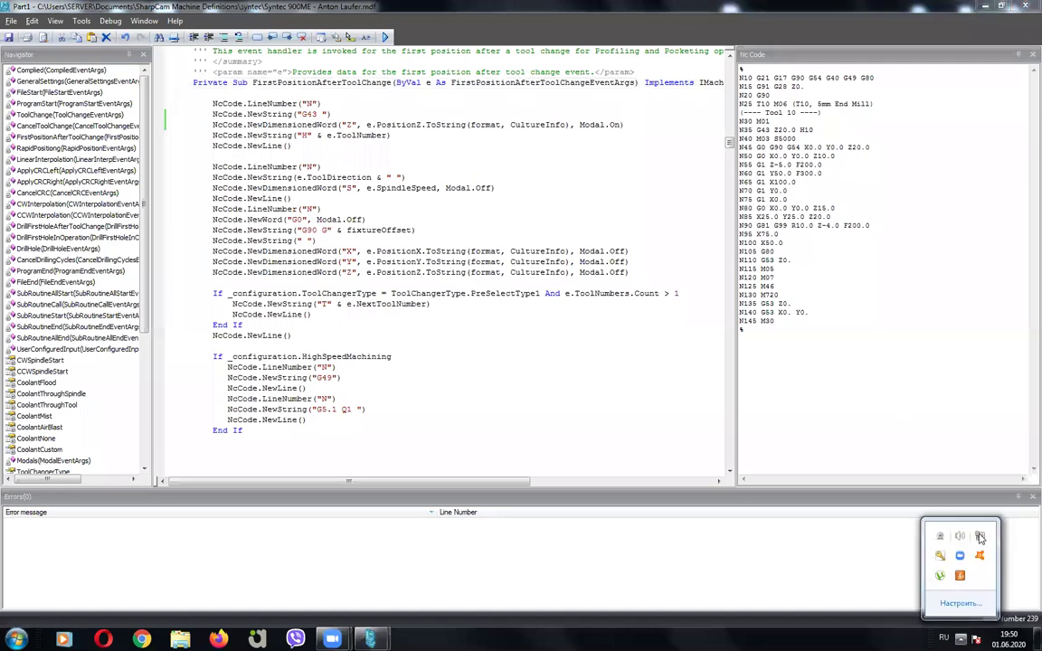
left_click(969, 537)
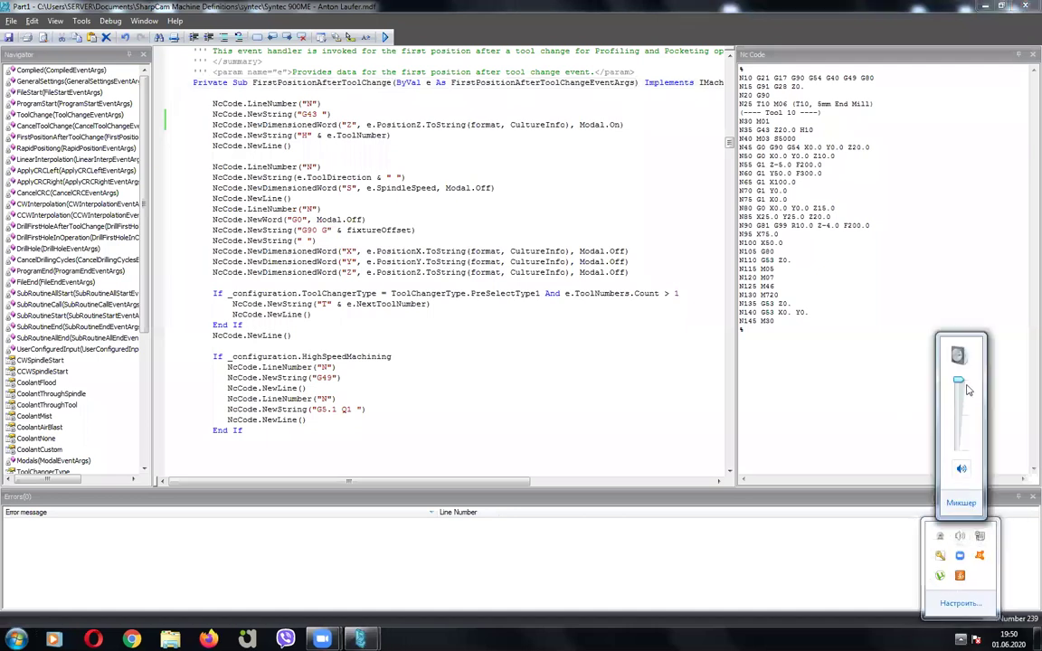
left_click(753, 391)
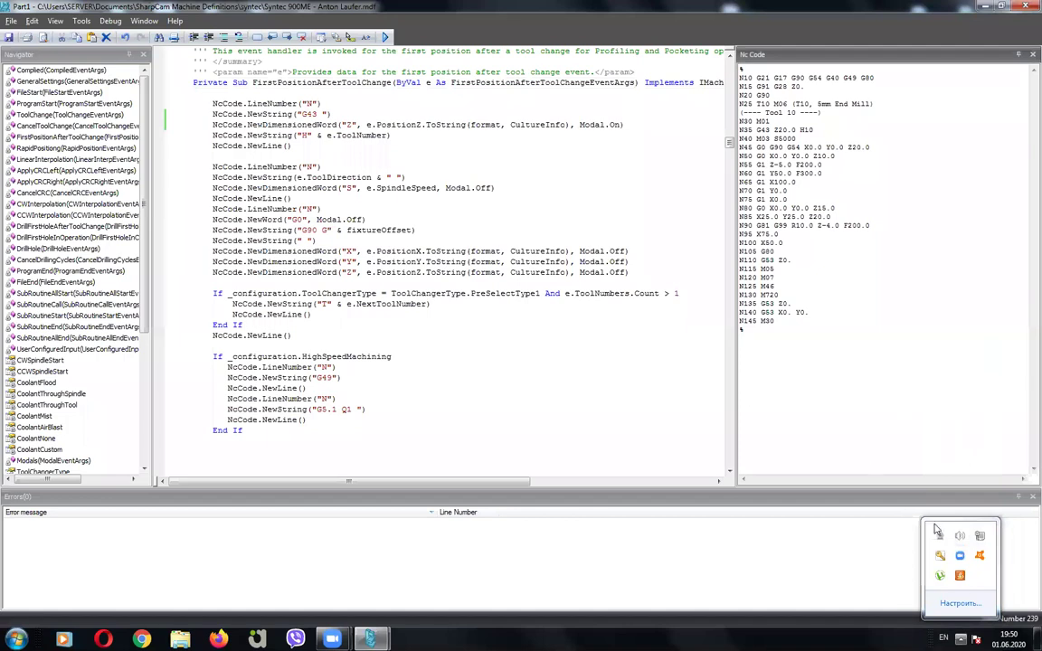
left_click(412, 272)
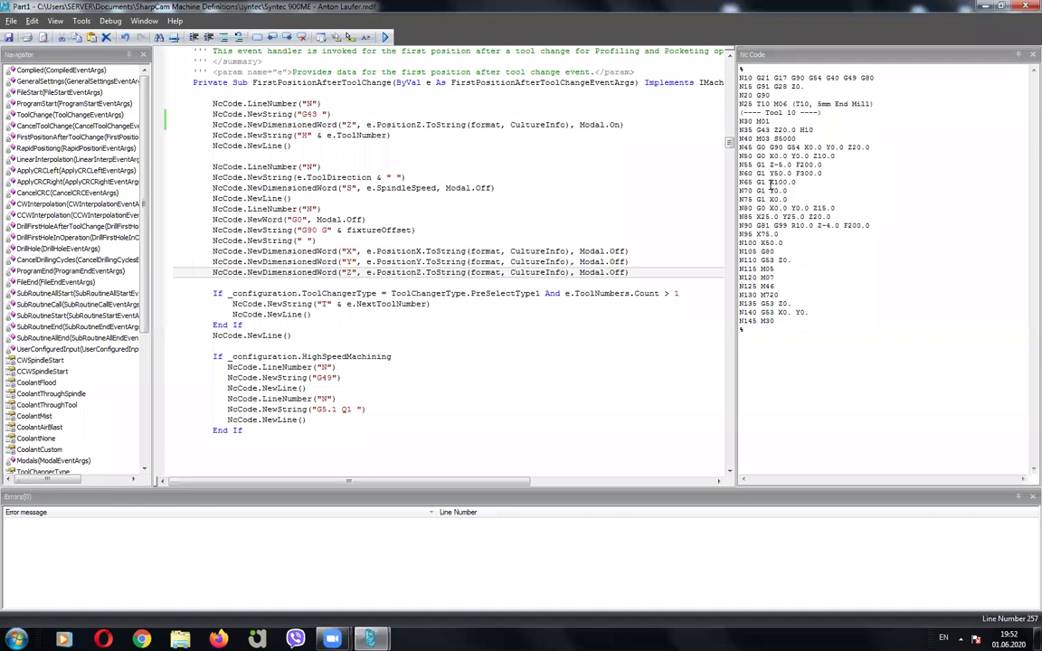
Step: Examine the F200.0, Z-5.0 and F300.0 words on output lines N55–N65
left_click_drag(793, 164, 824, 165)
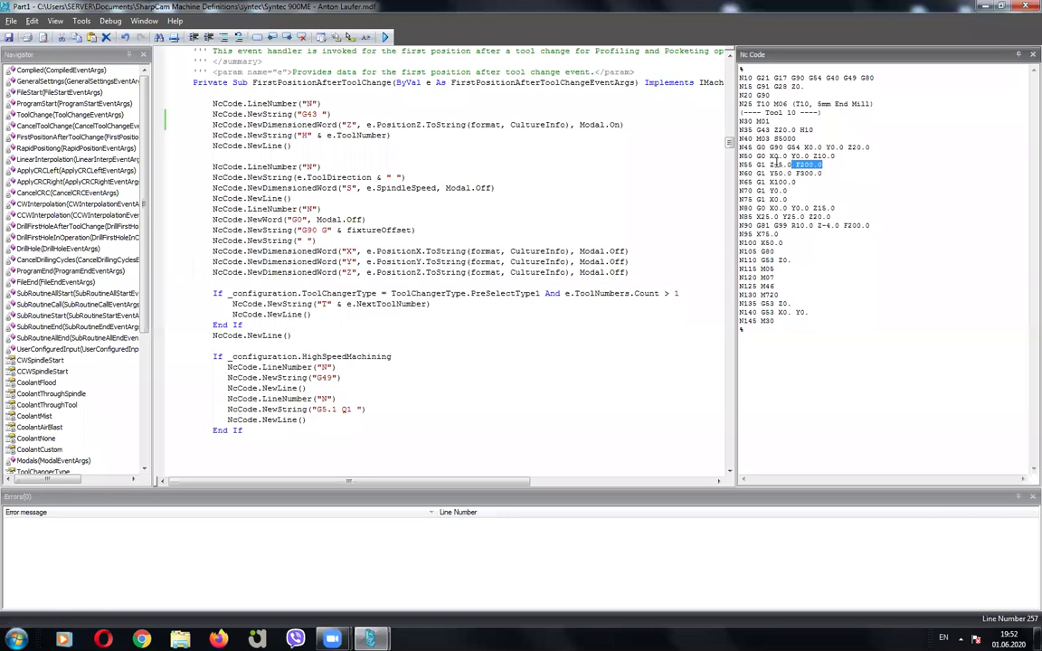
left_click_drag(770, 164, 796, 164)
left_click_drag(795, 173, 835, 173)
left_click(798, 181)
left_click_drag(799, 181, 739, 182)
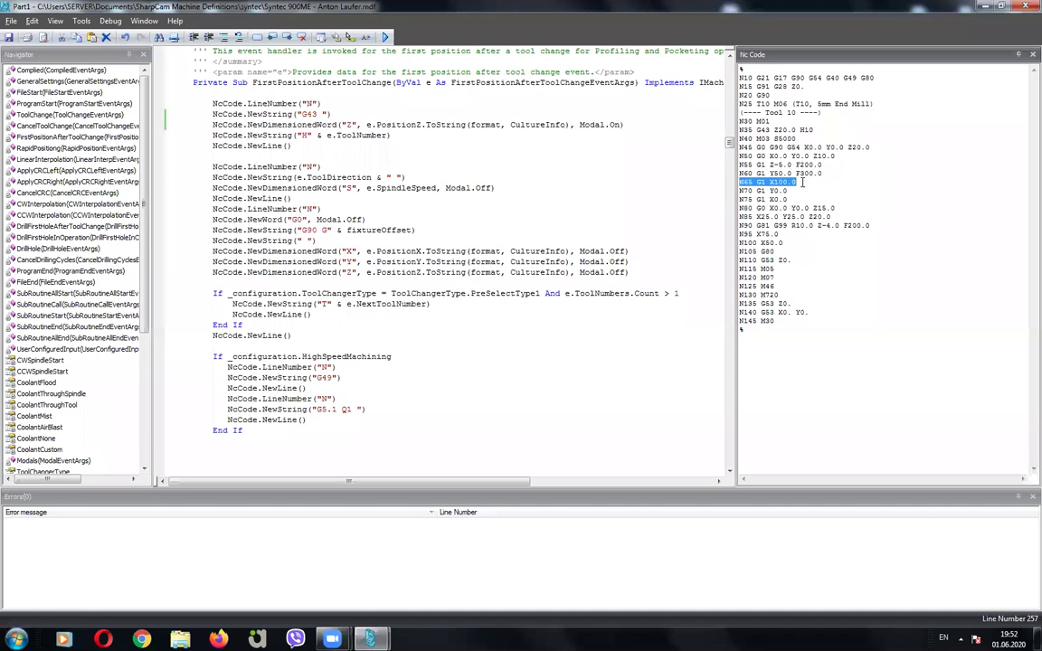
left_click(801, 182)
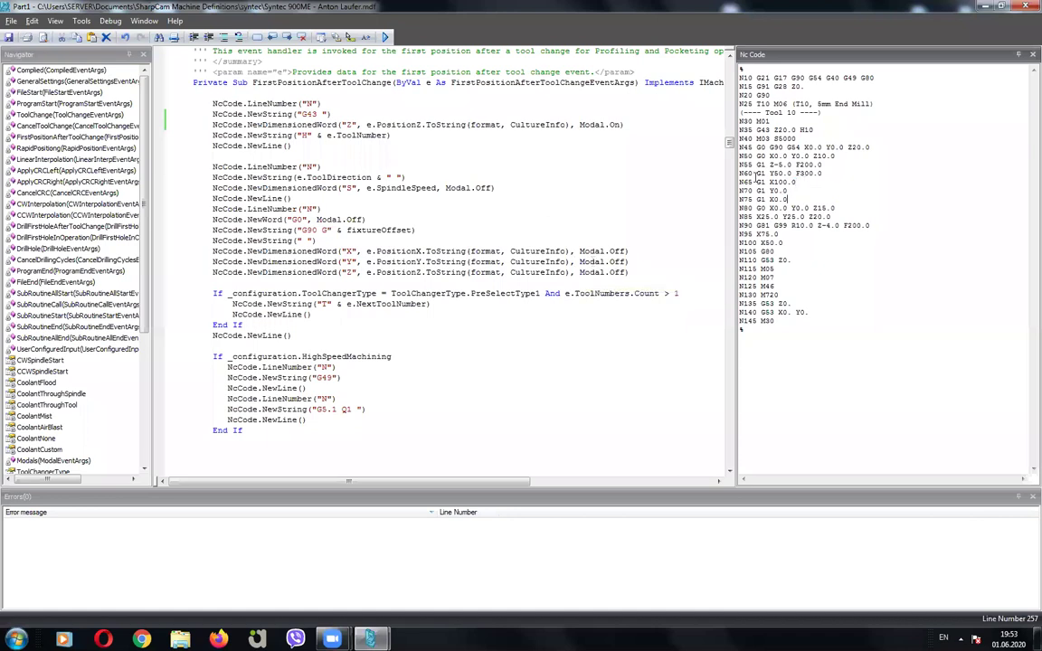
Step: Highlight the G1 profile moves from N55 and N65 through N75
left_click_drag(791, 200, 738, 165)
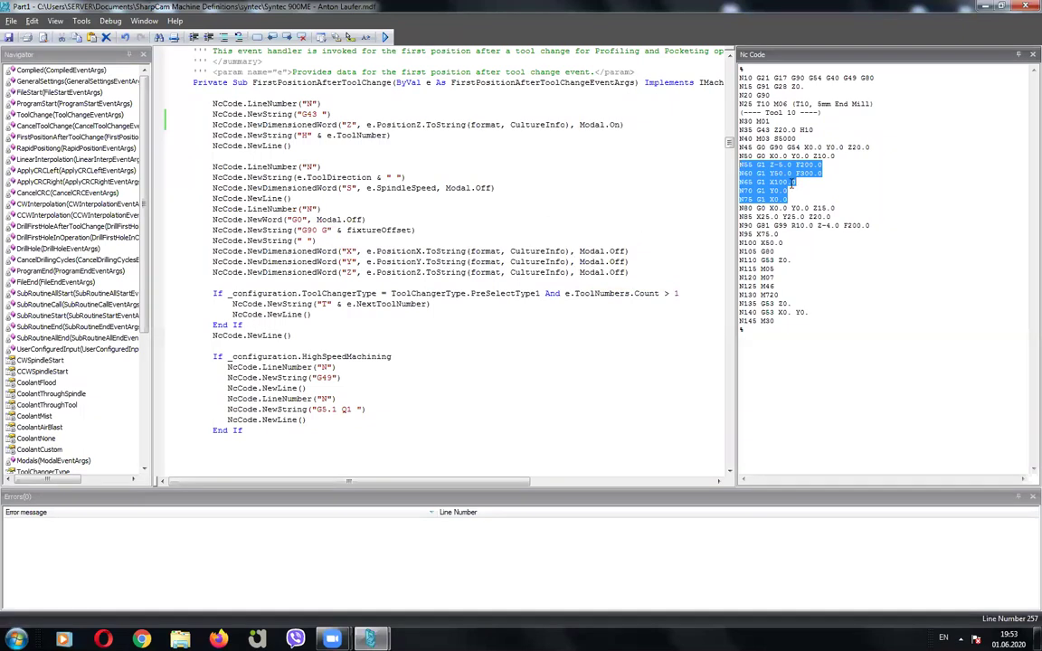
left_click(604, 233)
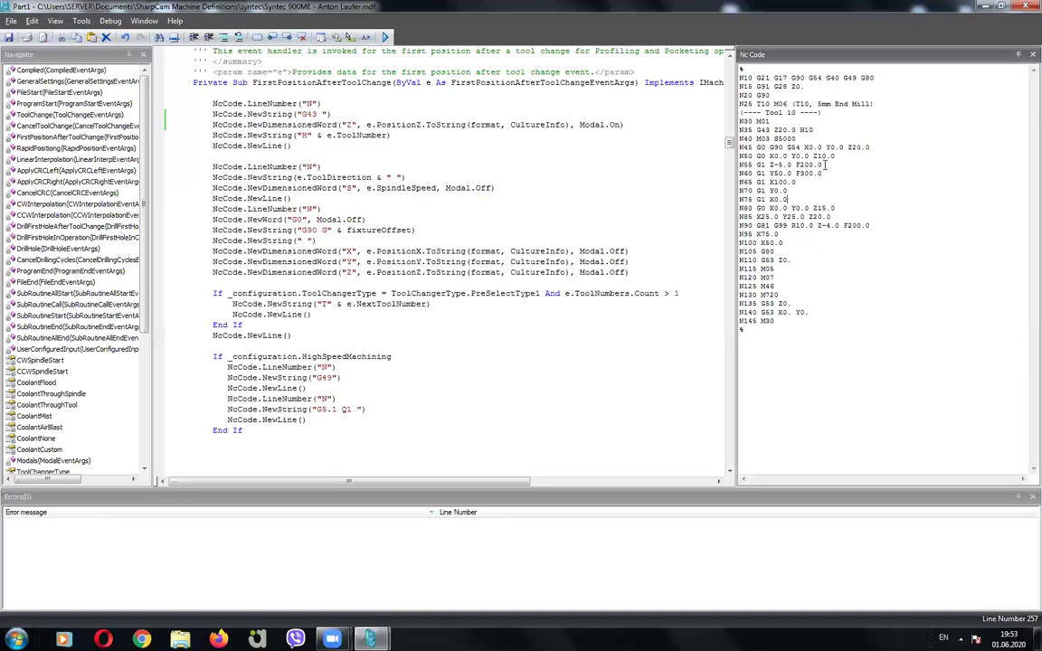
left_click(733, 163)
left_click(739, 181)
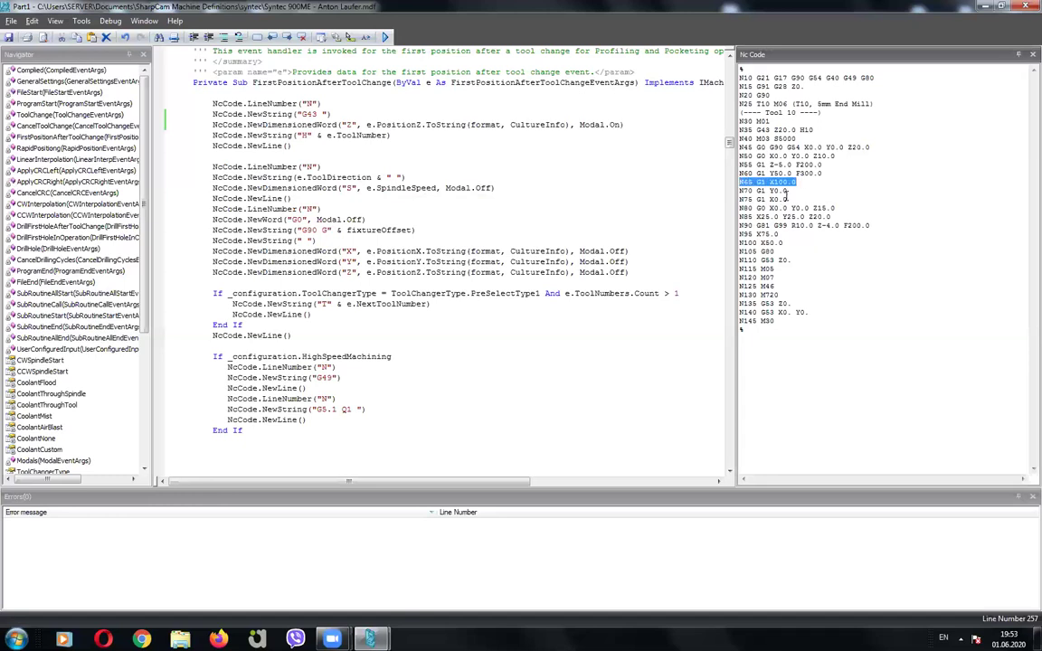
left_click_drag(790, 197, 740, 185)
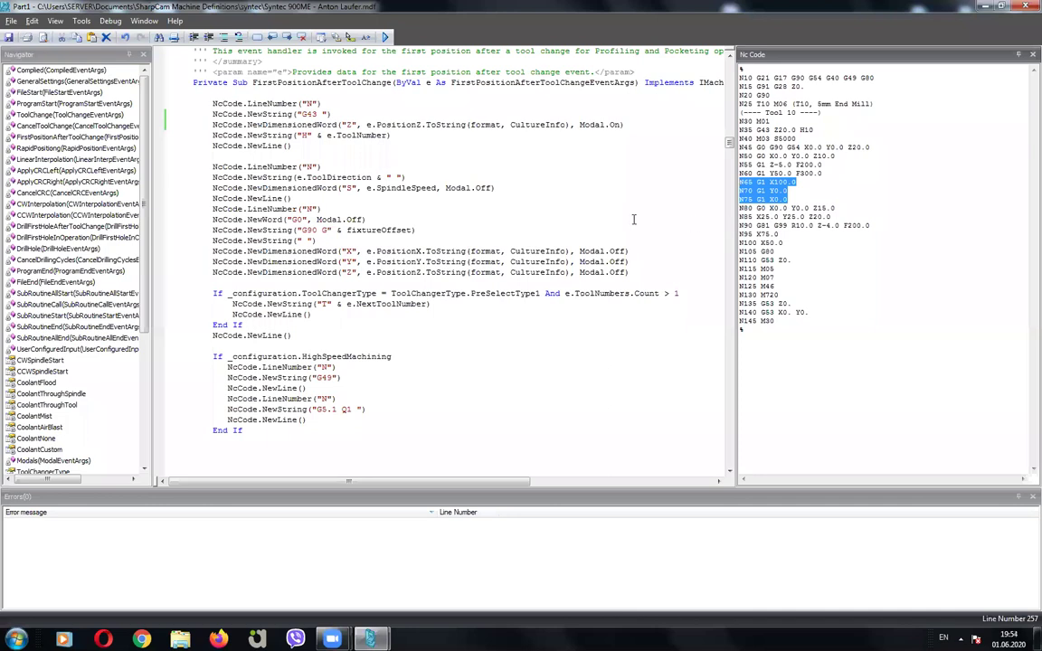
Step: Jump to the LinearInterpolation handler and select its G1, X, Y, Z and F lines
left_click(52, 161)
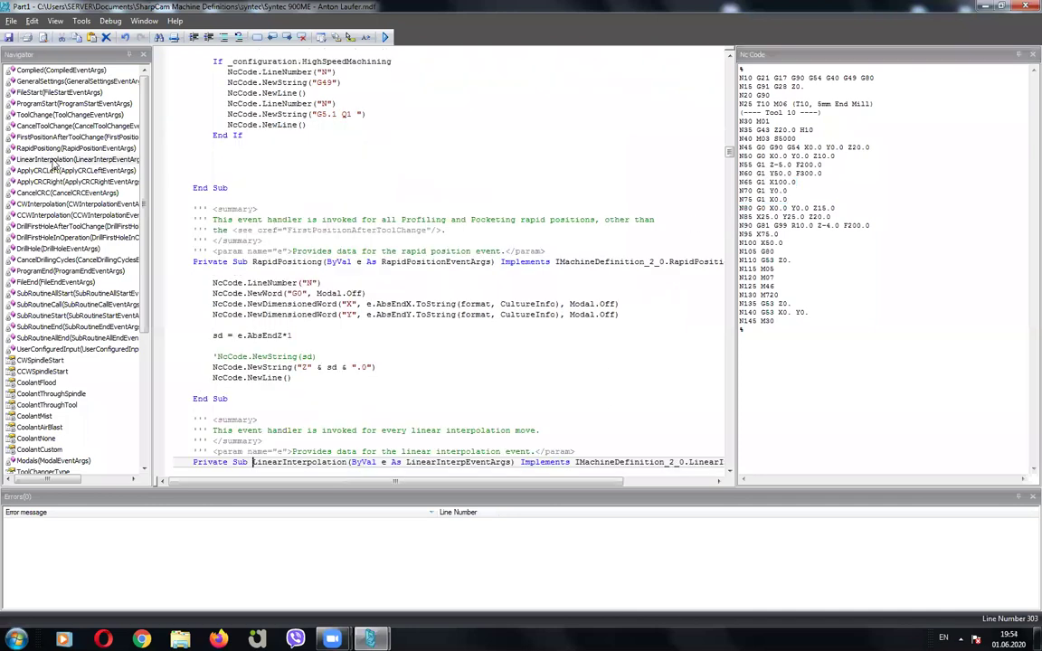
scroll(381, 269, "down", 1)
scroll(425, 299, "down", 7)
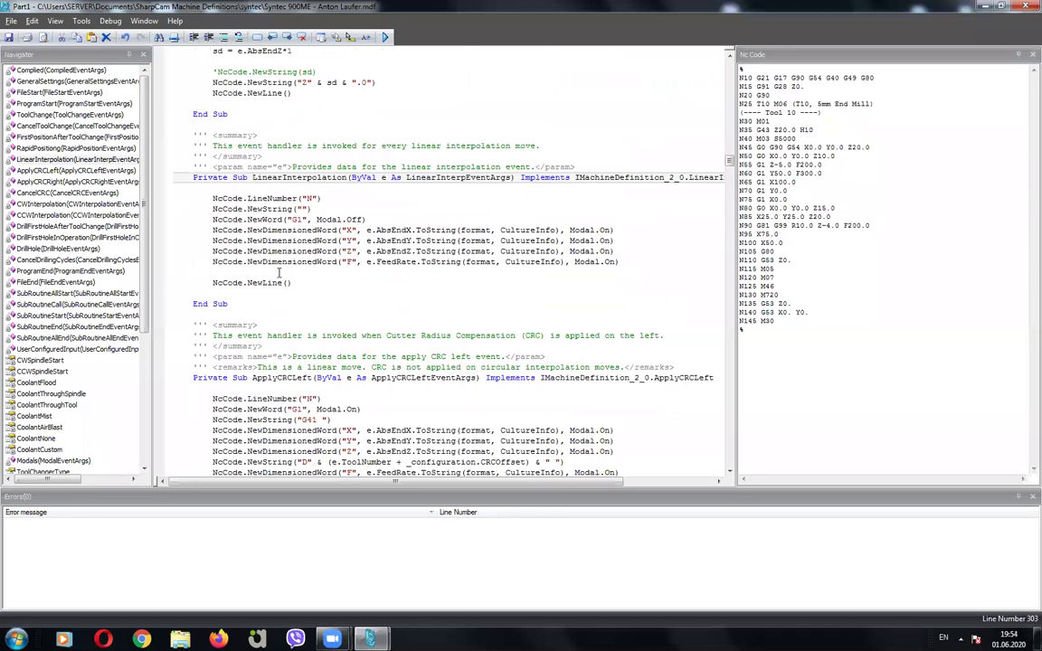
left_click_drag(177, 172, 233, 301)
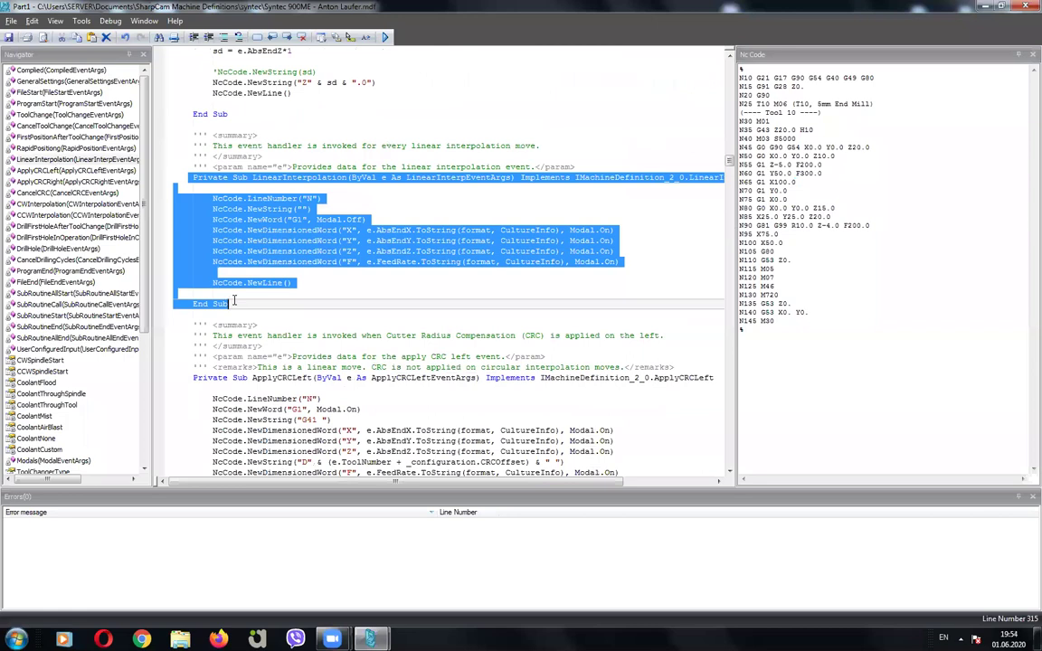
left_click(233, 300)
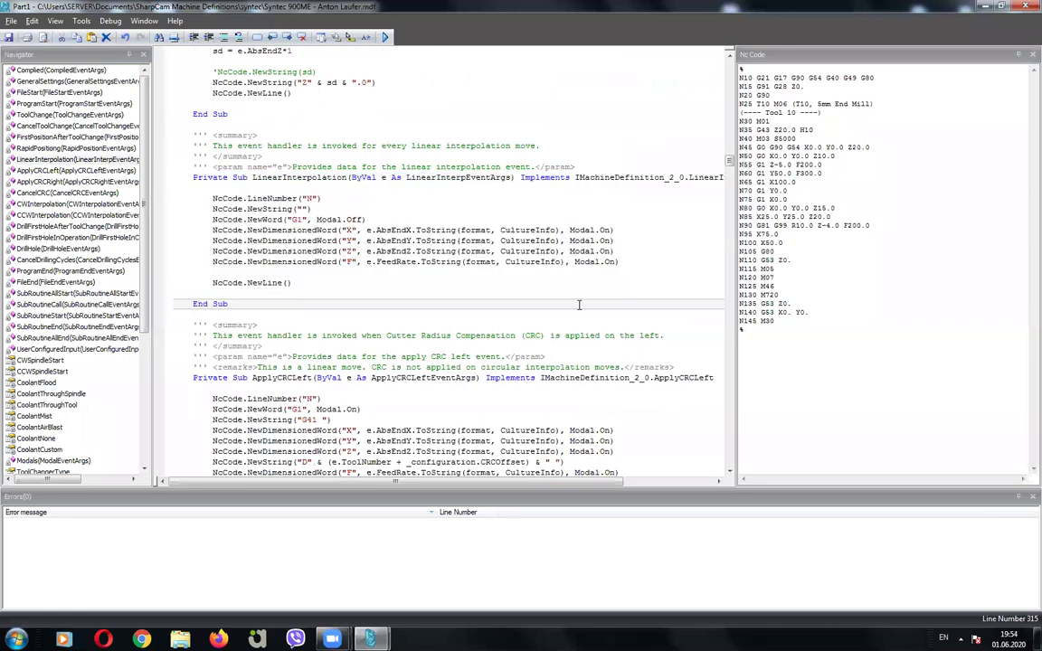
Step: Change the FeedRate line to Modal.Off and compile so N65–N75 repeat F300.0
left_click(611, 261)
left_click_drag(611, 261, 612, 269)
type("ff")
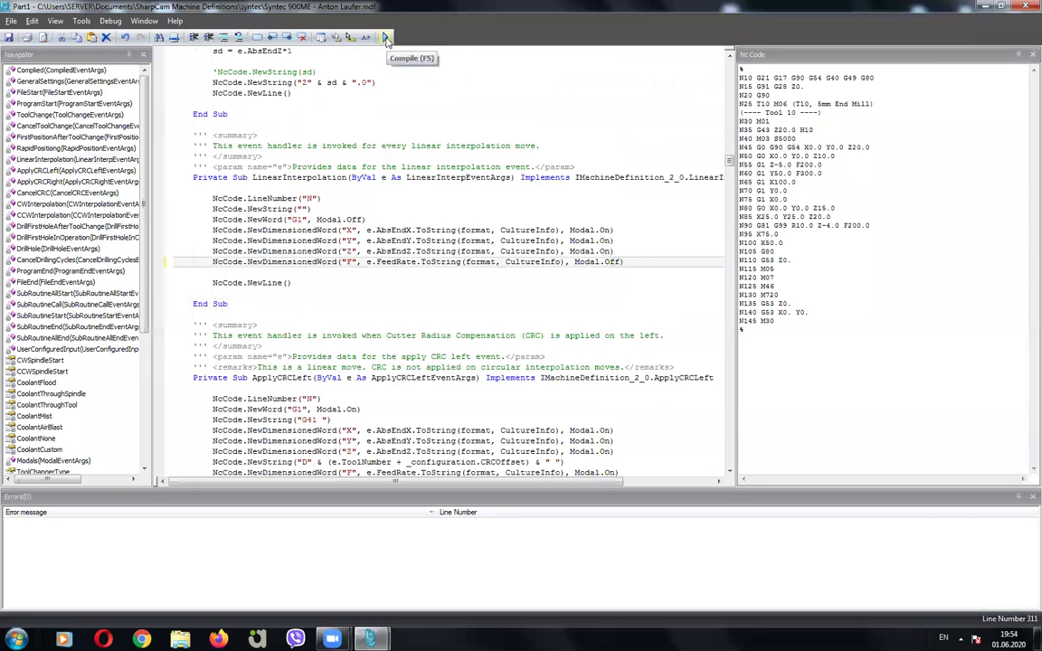
left_click(385, 38)
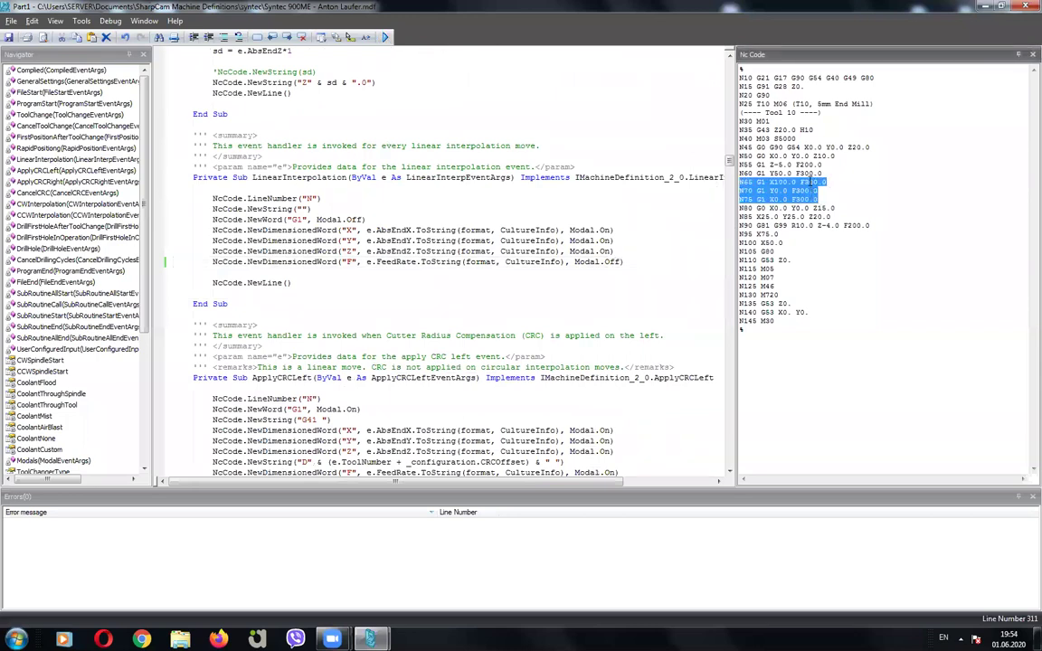
double_click(613, 261)
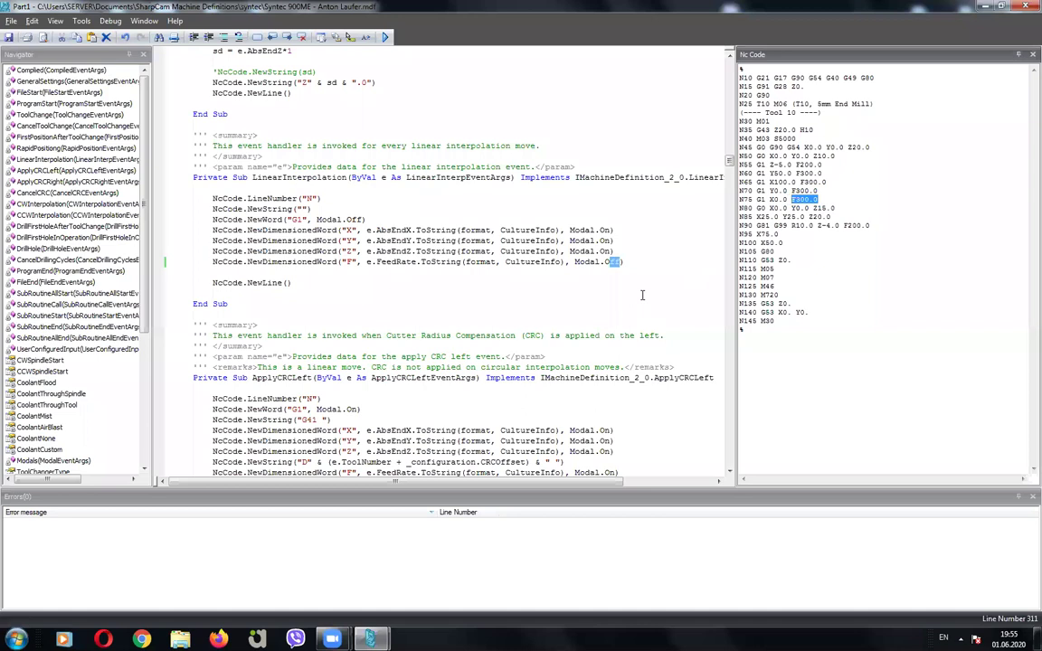
Step: Change the G1 word's Modal.Off to Modal.On in NewWord("G1", …)
left_click_drag(758, 198, 737, 182)
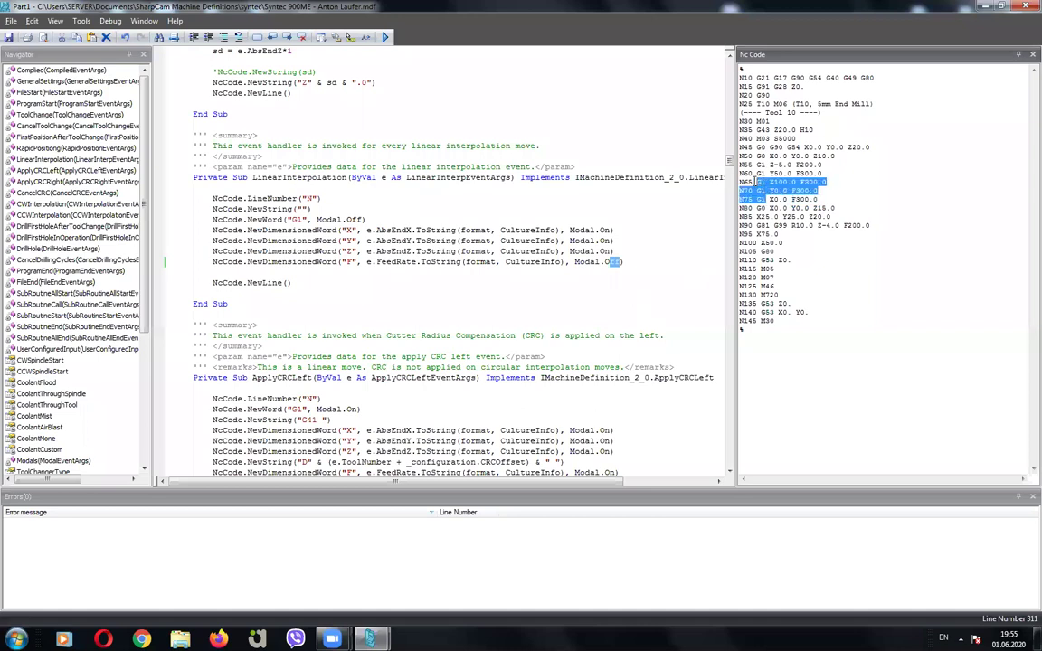
left_click(353, 220)
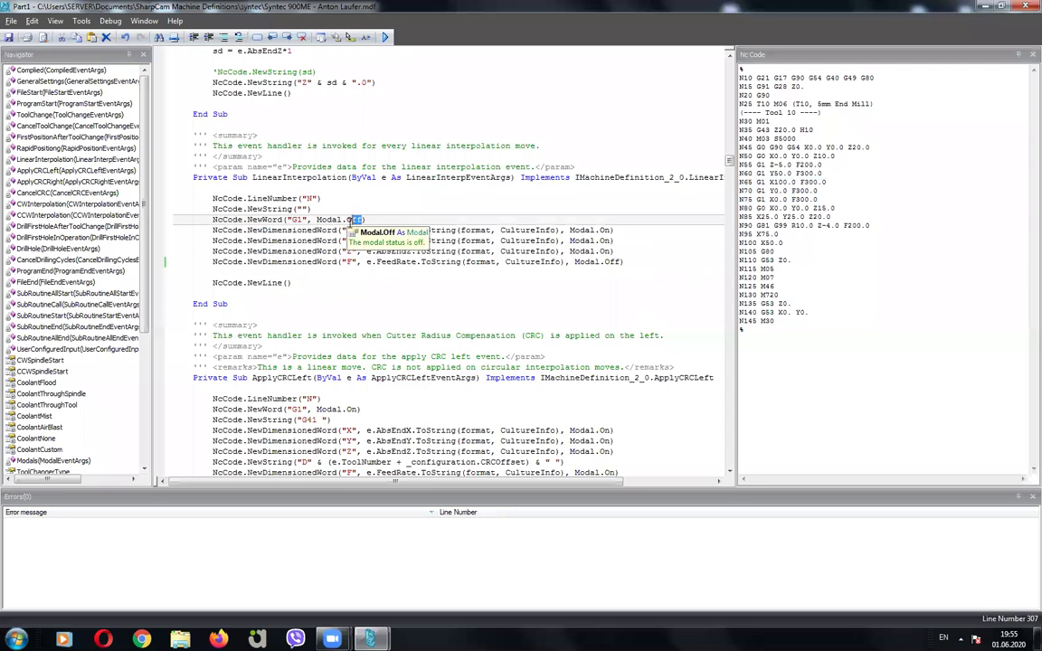
type("On")
double_click(297, 220)
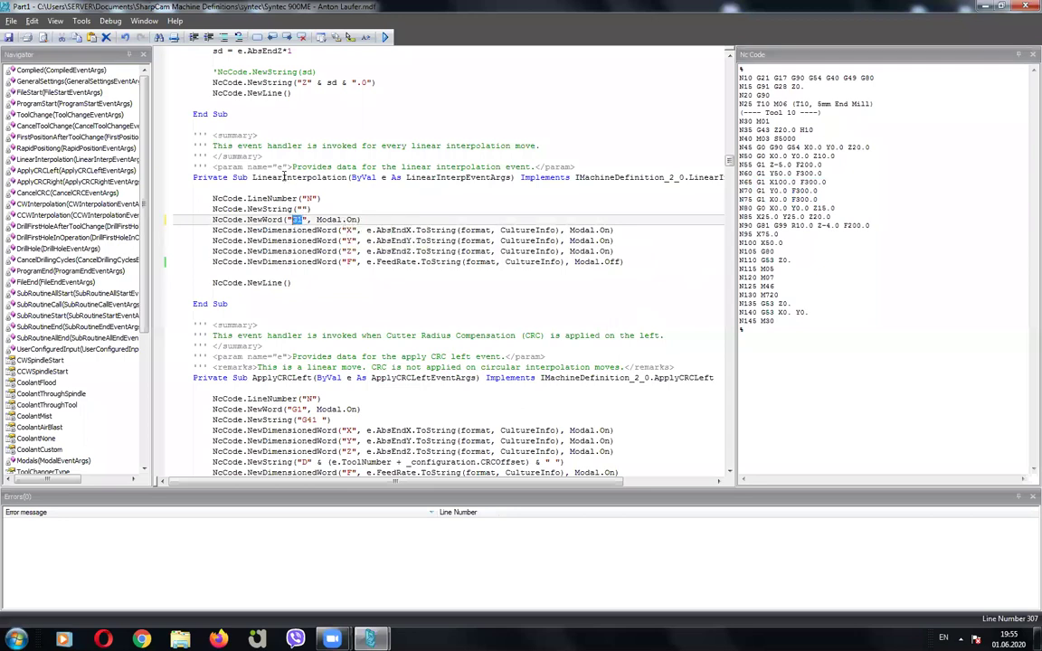
double_click(286, 178)
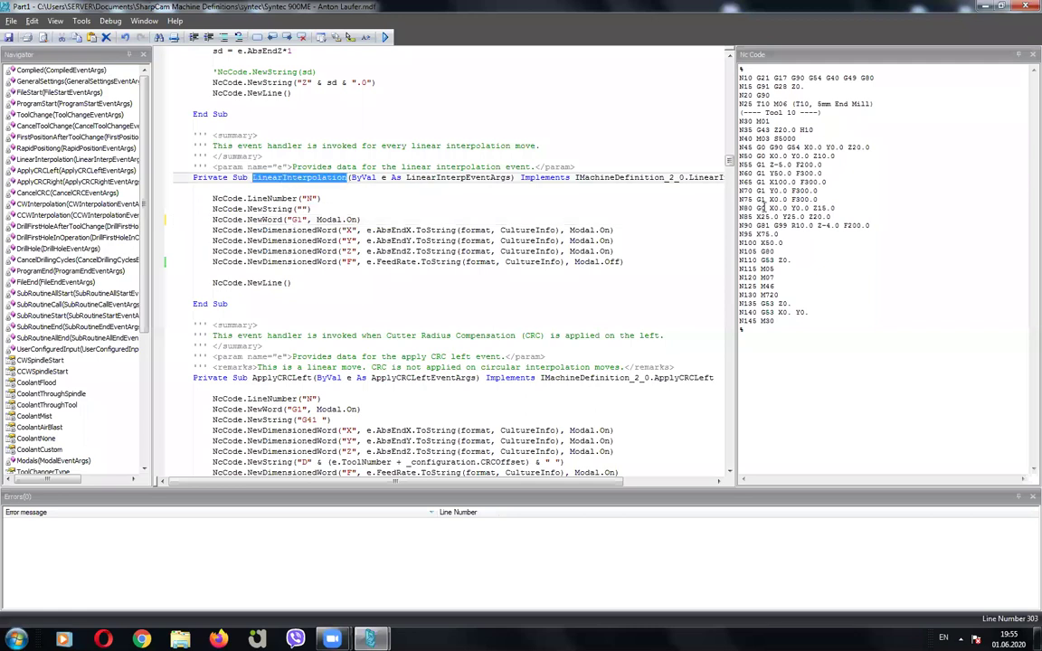
left_click_drag(778, 112, 778, 232)
left_click(779, 295)
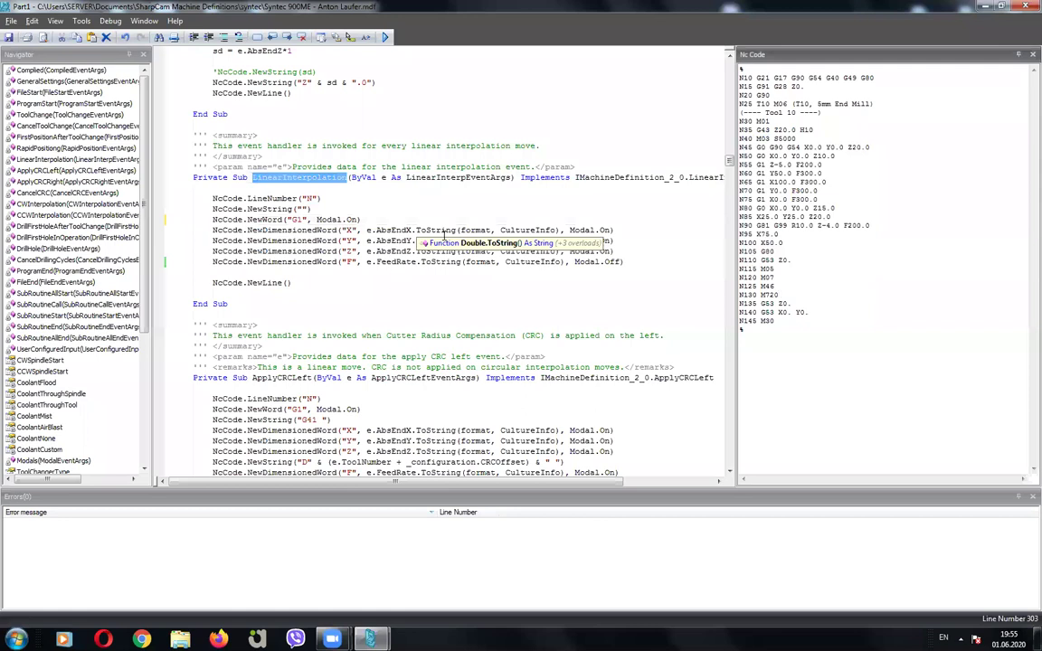
Step: Set the F word back to Modal.On and review the NC output
left_click_drag(623, 261, 613, 261)
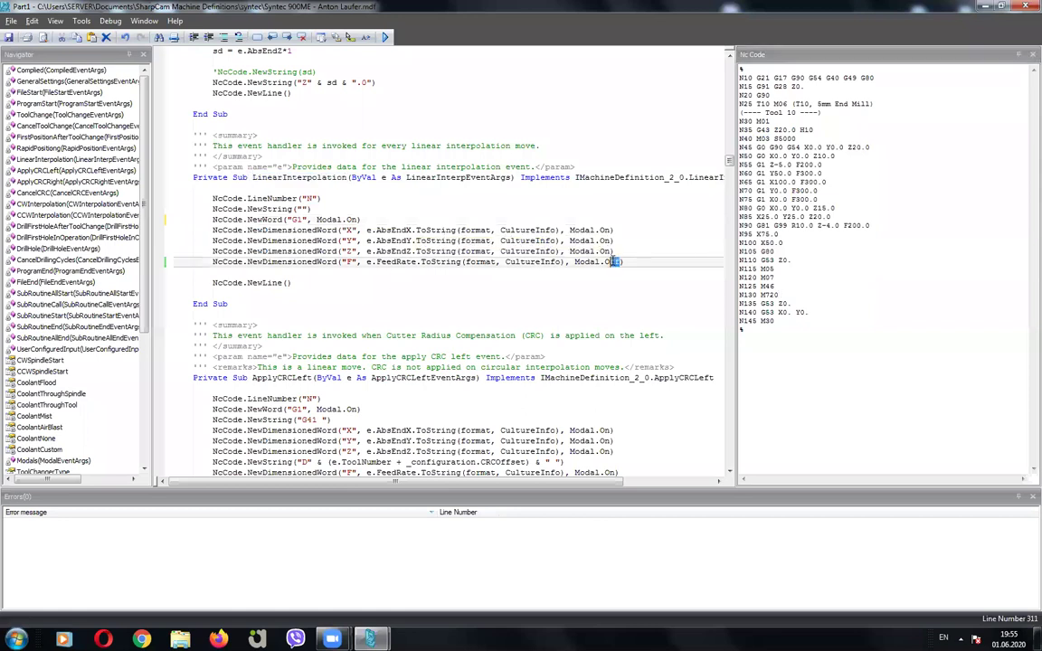
type("n")
key("Left")
double_click(352, 218)
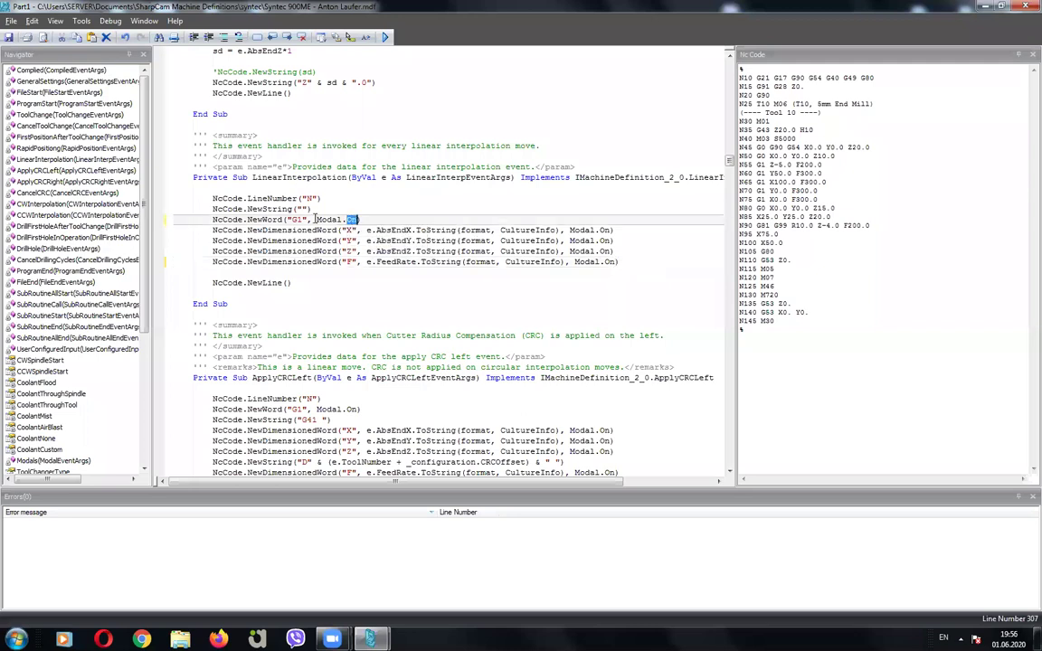
double_click(292, 179)
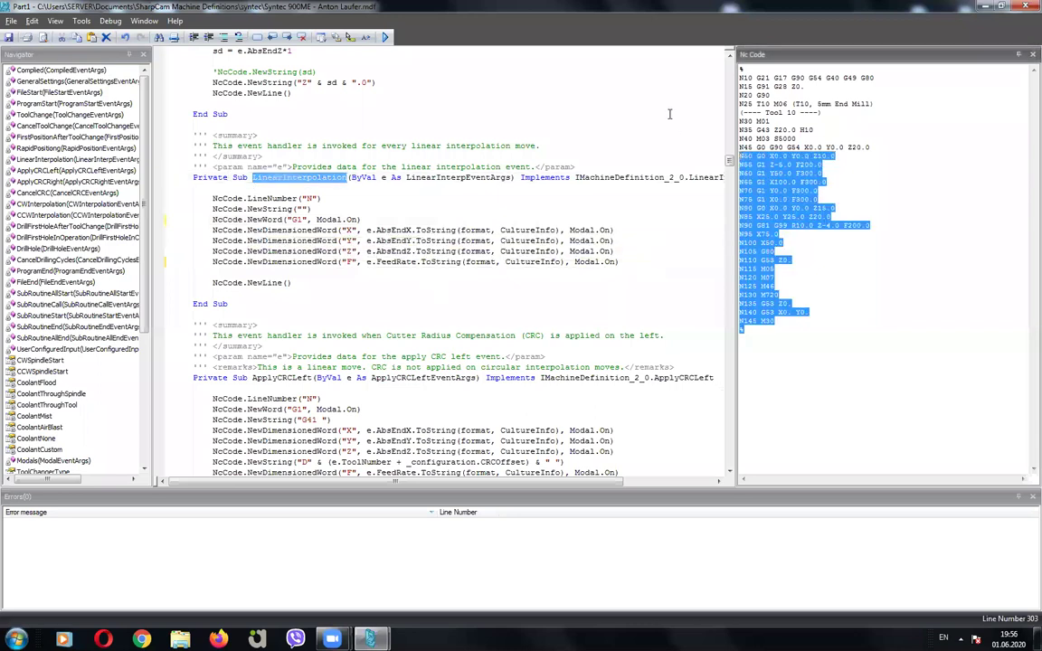
left_click(811, 349)
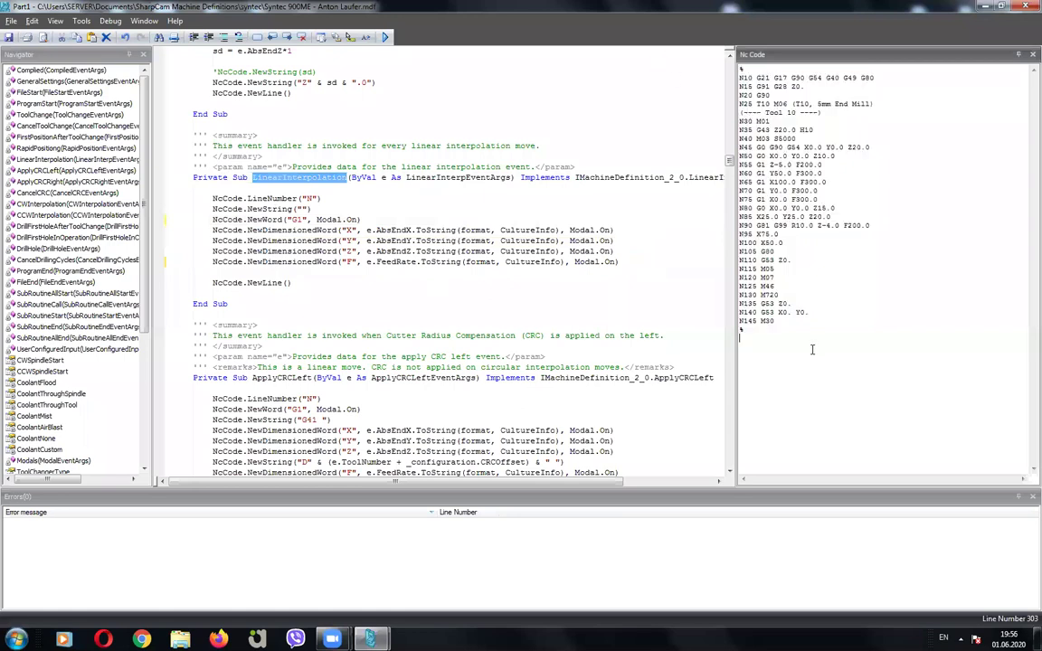
key("ctrl+a")
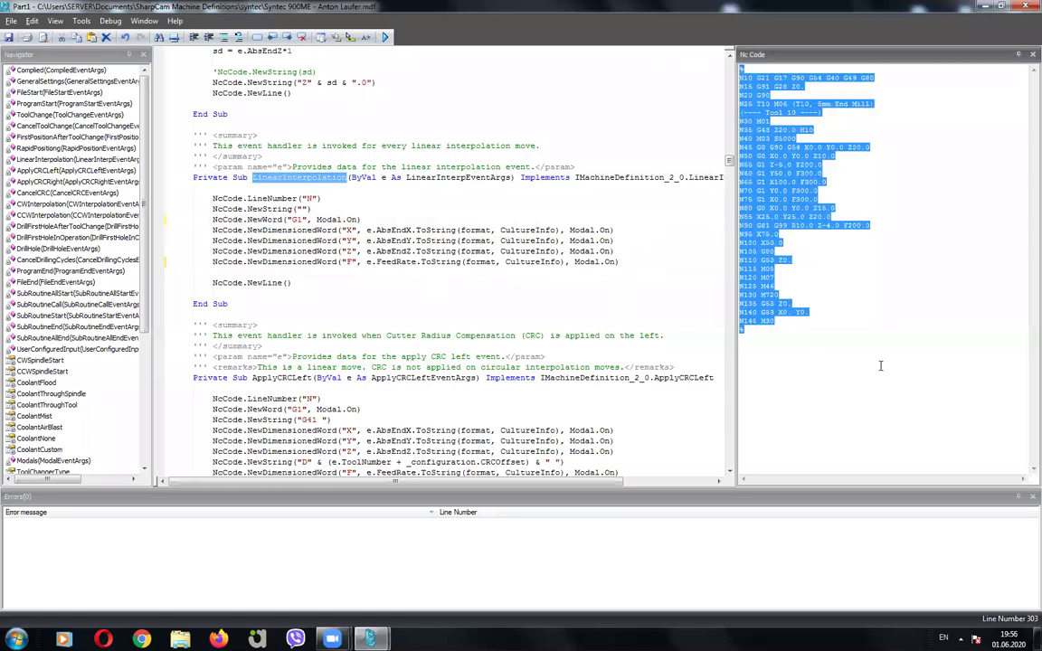
left_click(858, 362)
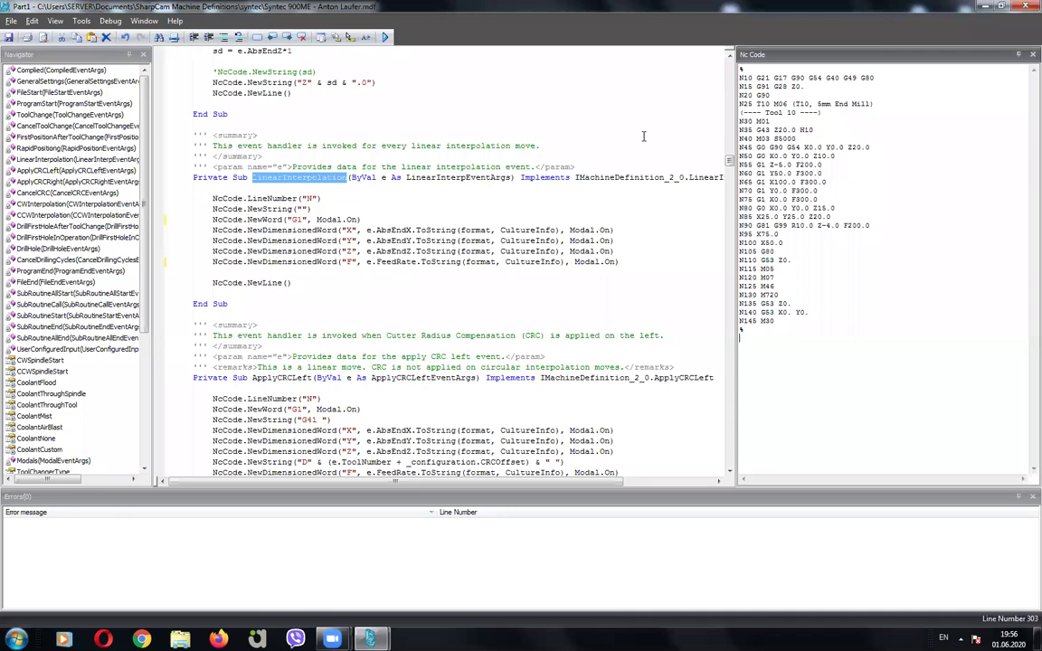
key("alt+shift")
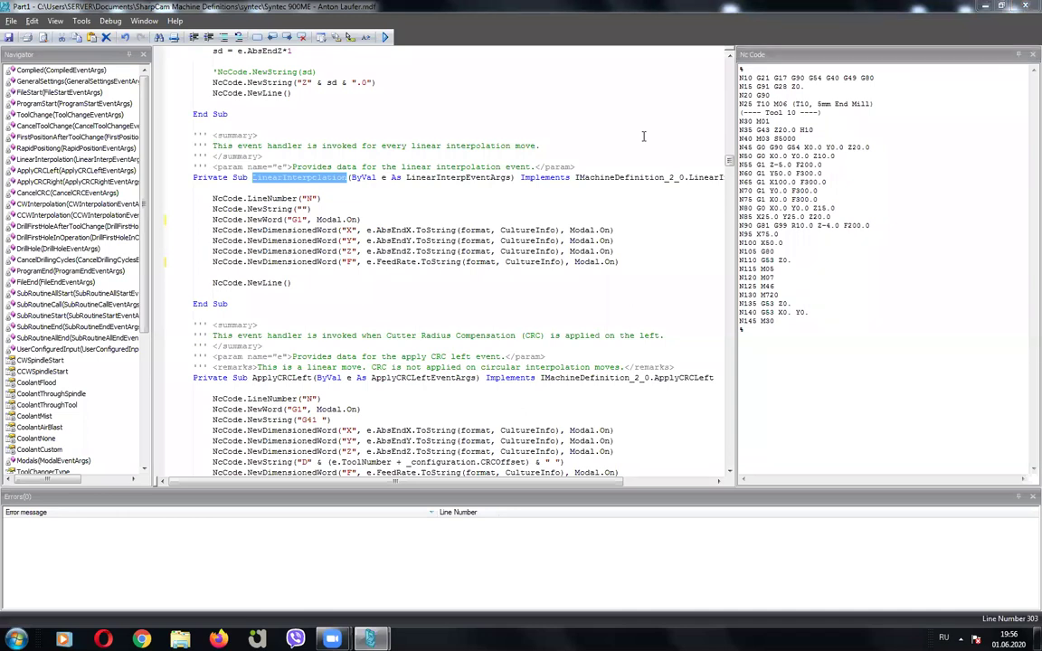
key("alt+shift")
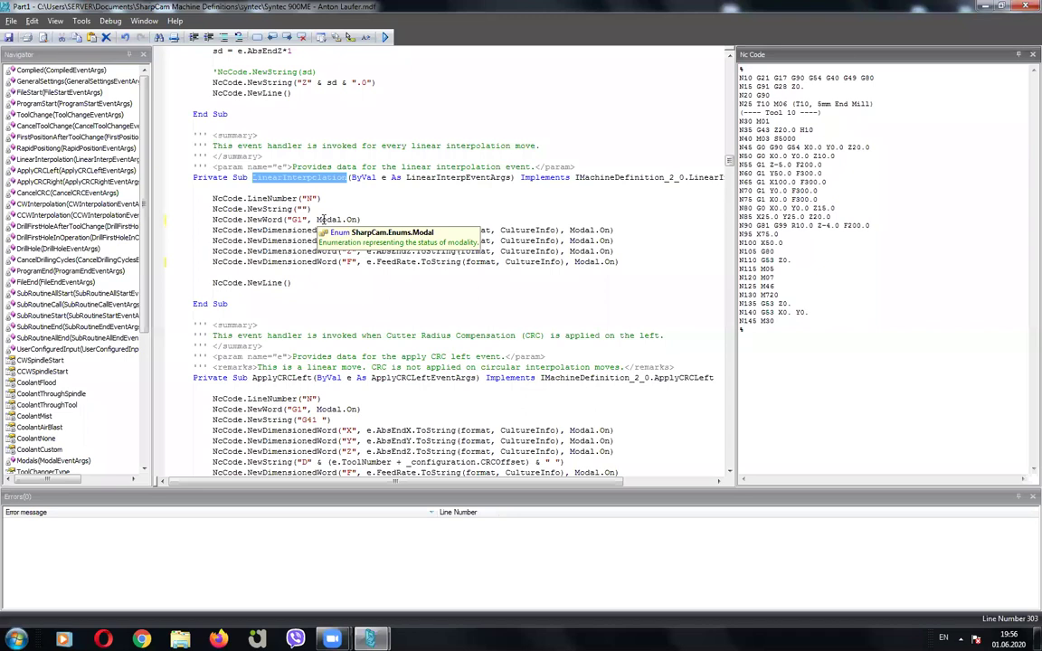
double_click(327, 219)
double_click(295, 219)
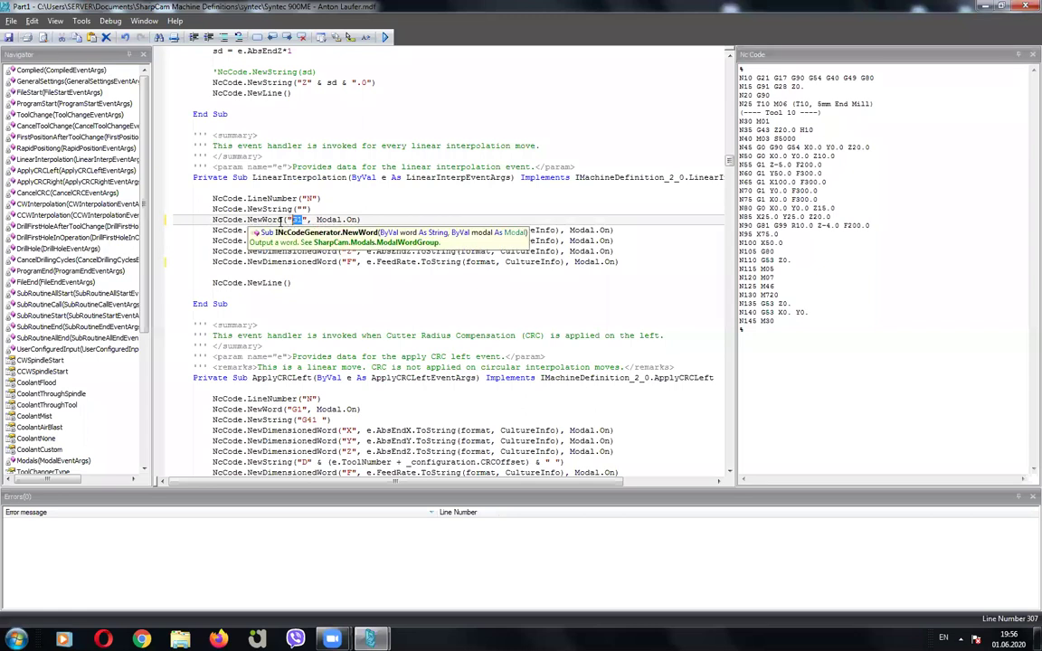
double_click(329, 219)
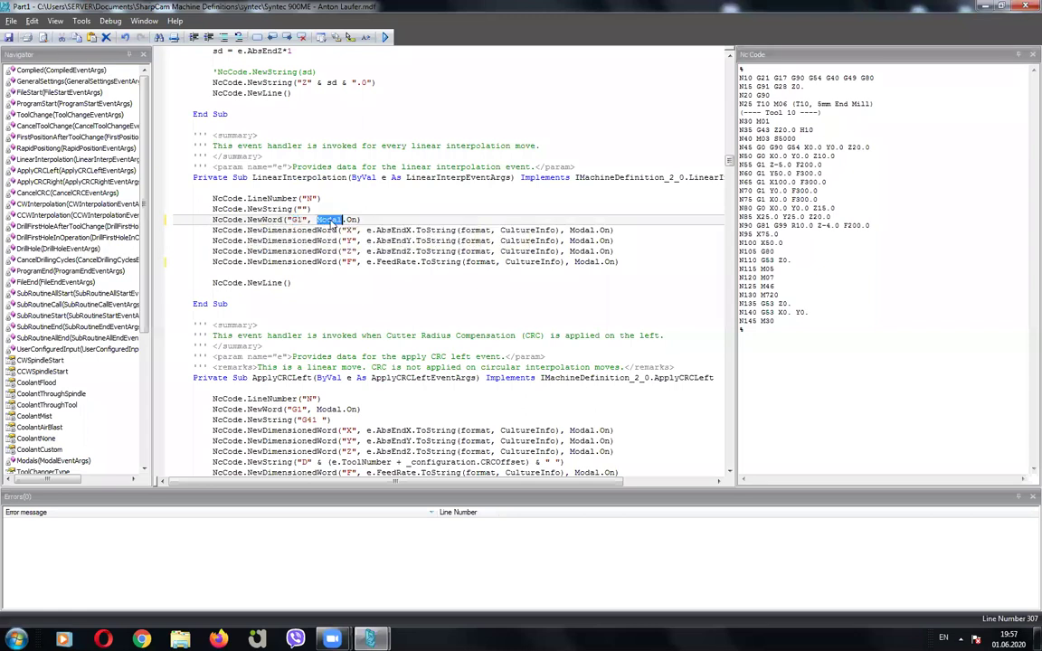
left_click(349, 220)
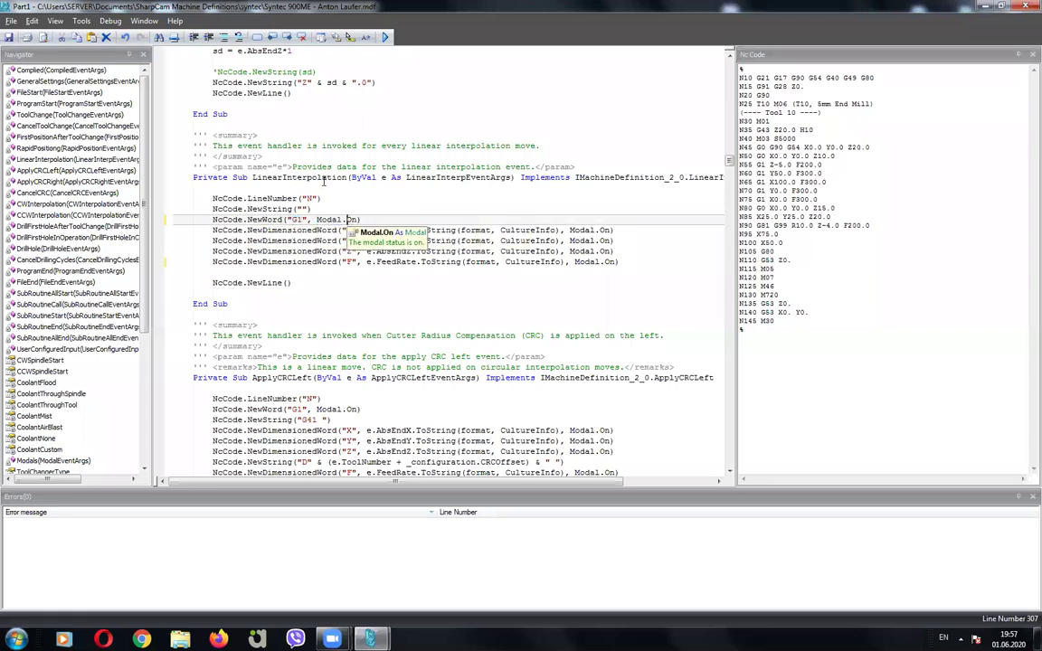
double_click(322, 178)
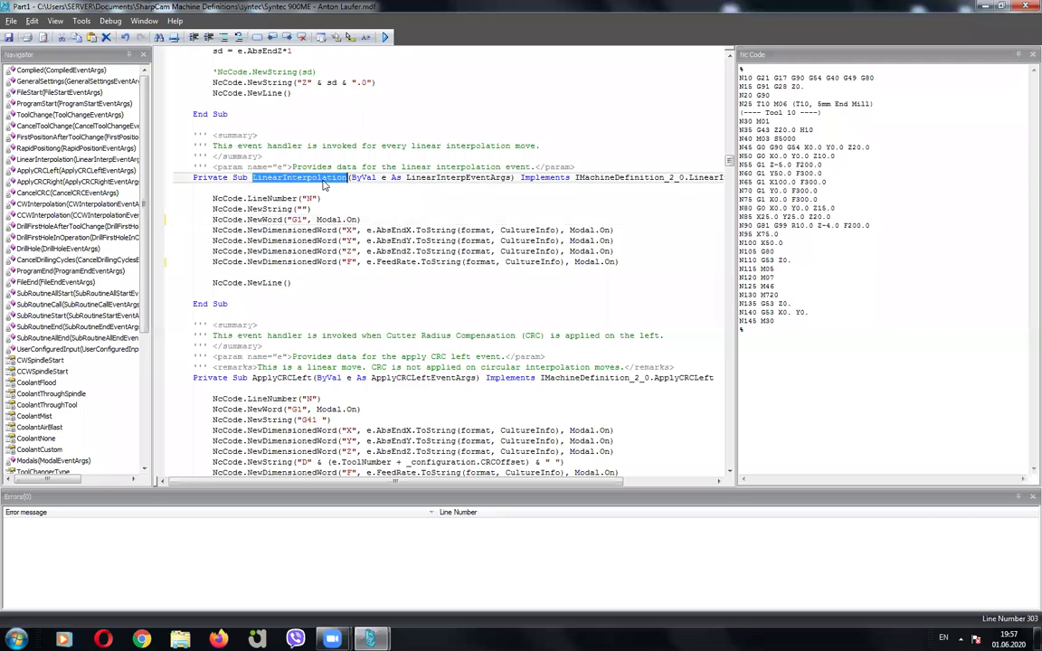